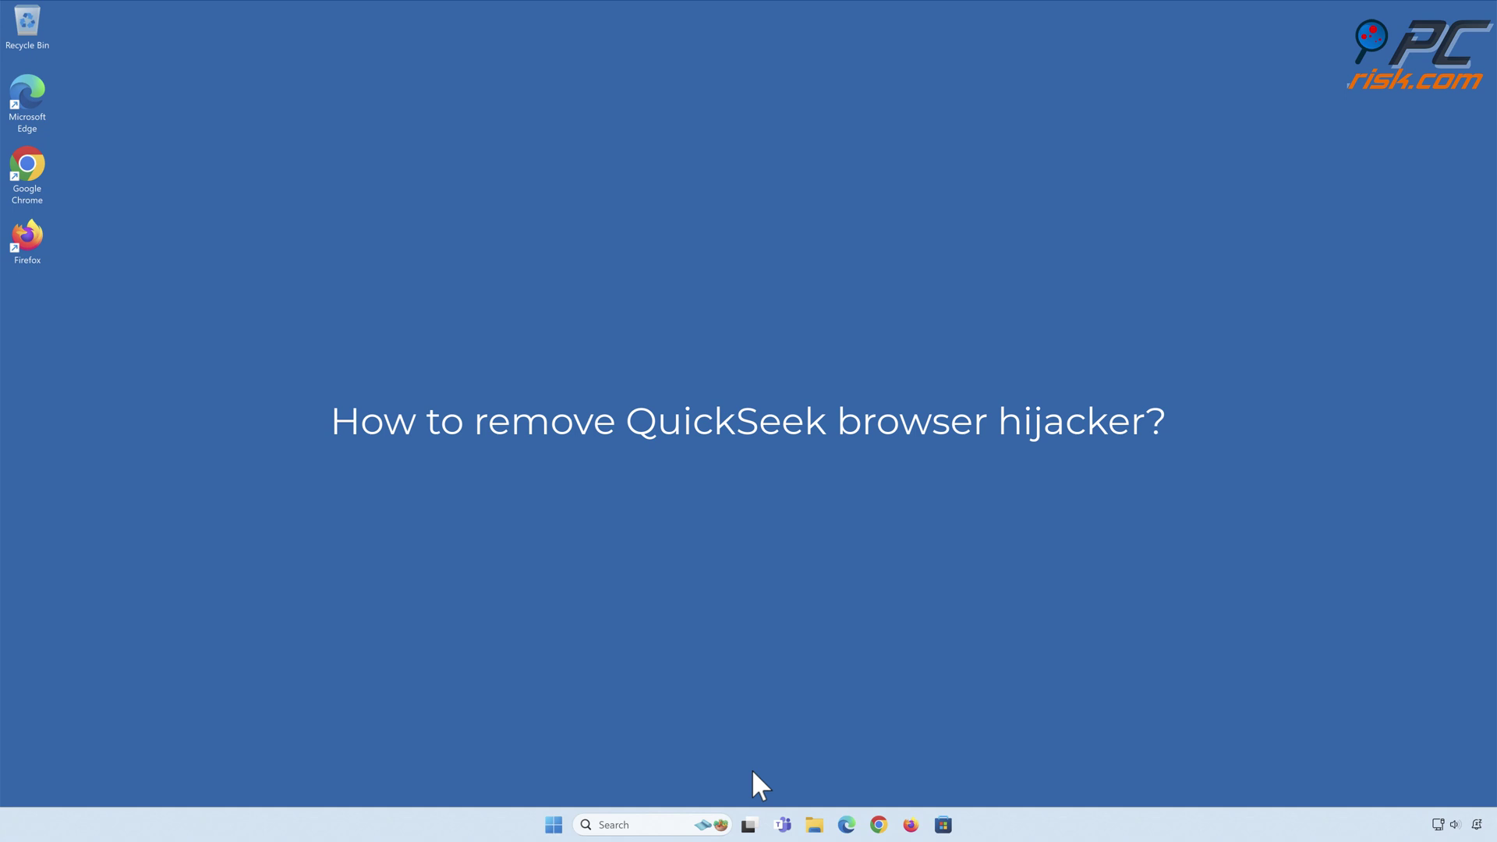
# Launch Google Chrome from the Windows taskbar.
pyautogui.click(877, 823)
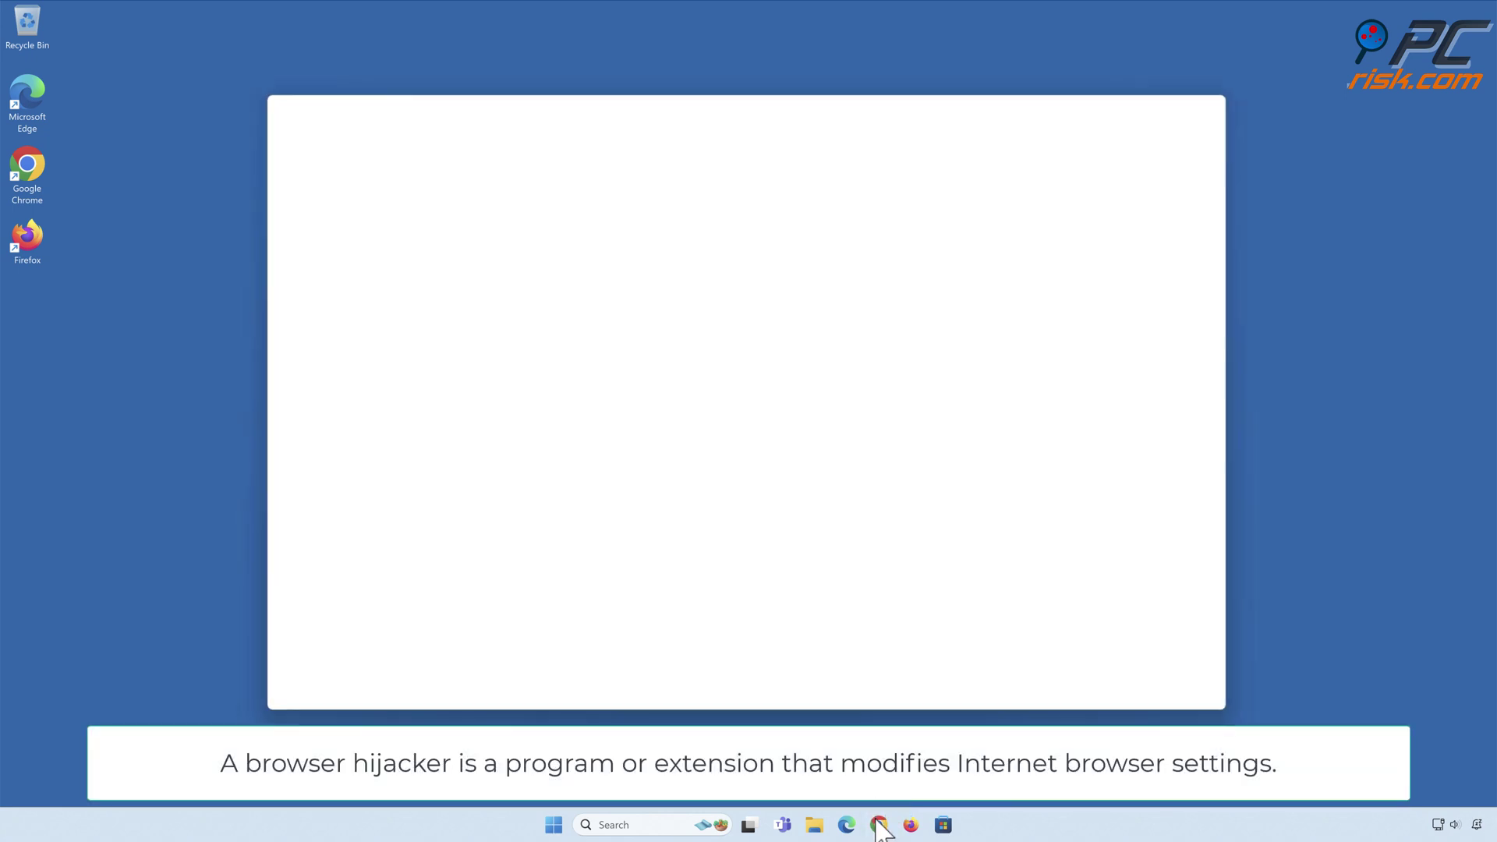
# Search for 'testing search engine' to see results land on potterfun.com.
pyautogui.write('te')
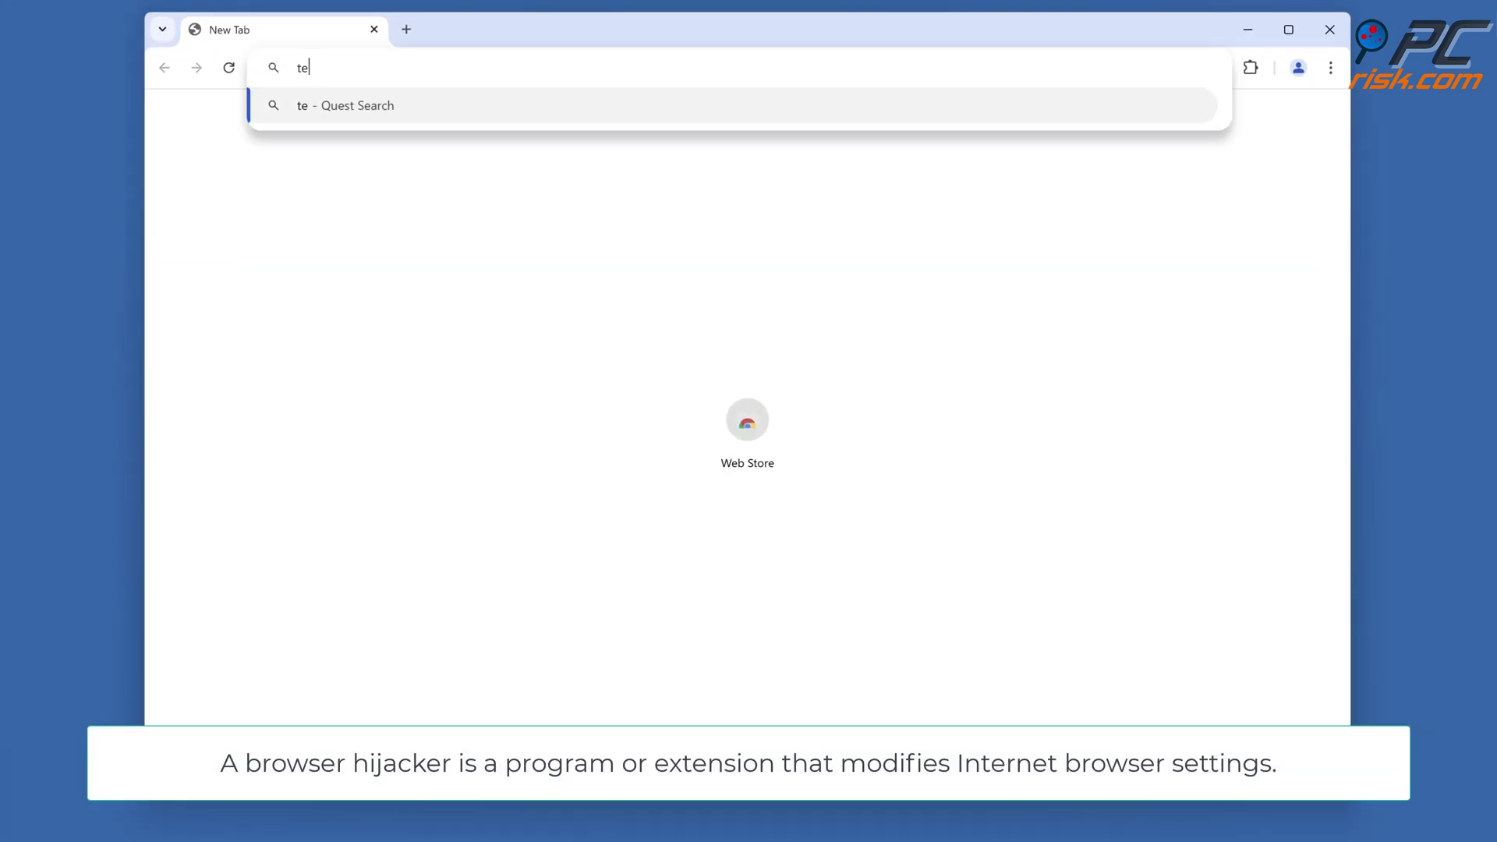
pyautogui.write('sting search engine')
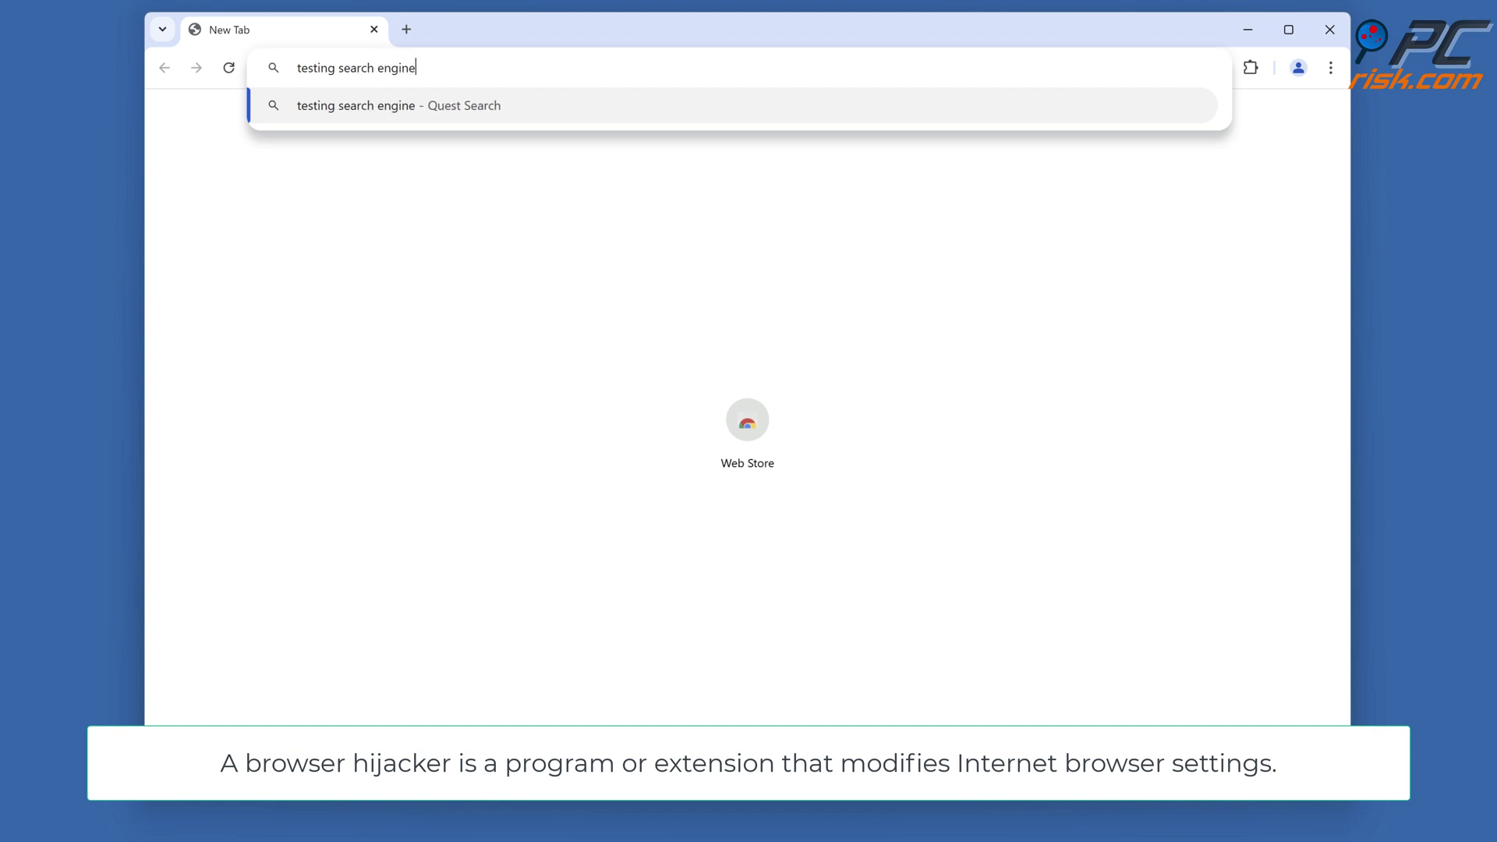
pyautogui.press('Return')
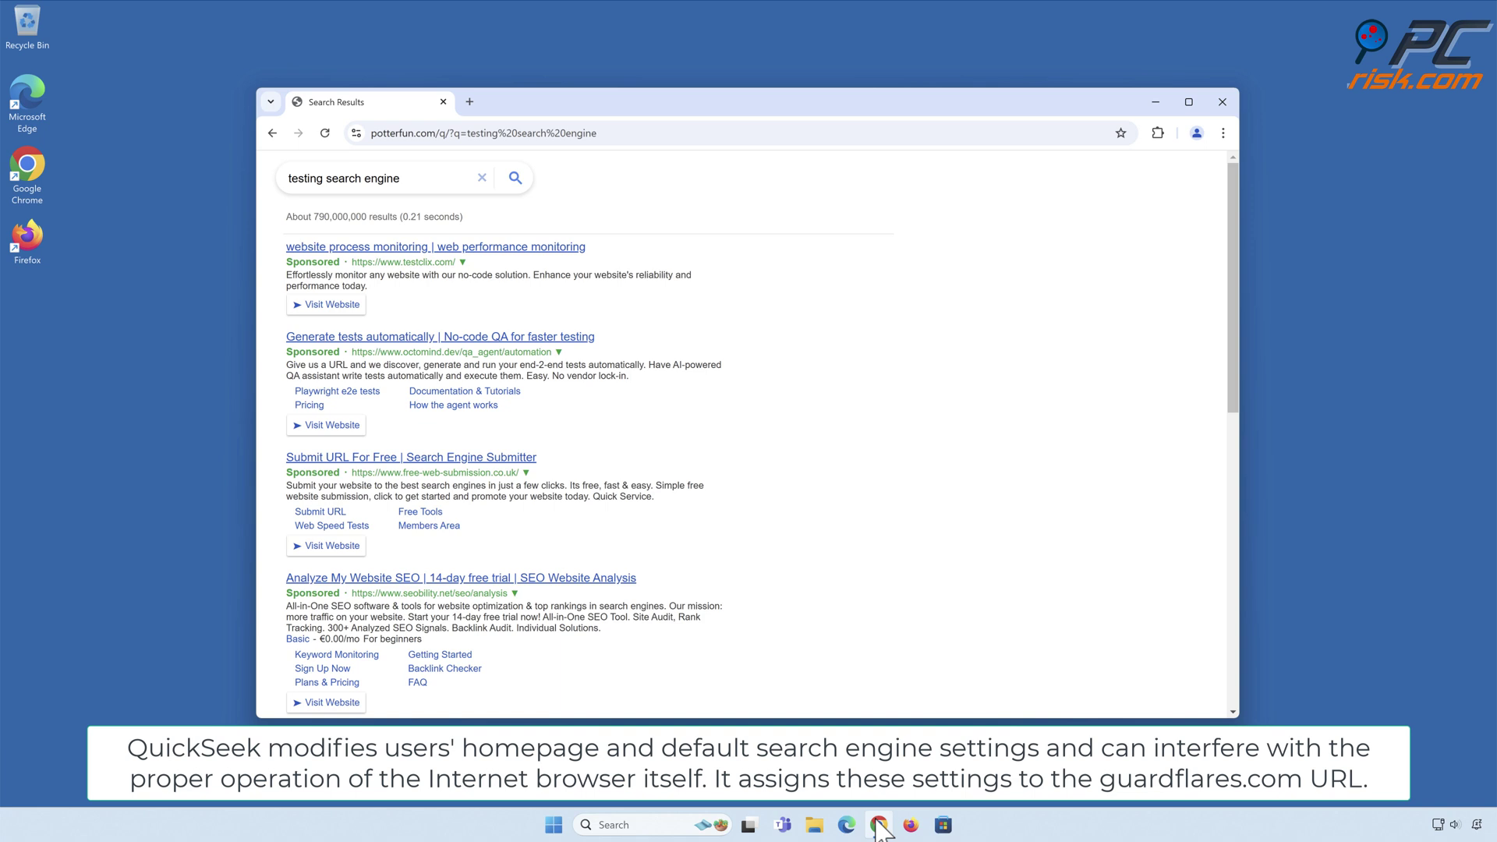
# Check the Extensions page for the installed QuickSeek extension, then open Chrome Settings.
pyautogui.click(1223, 134)
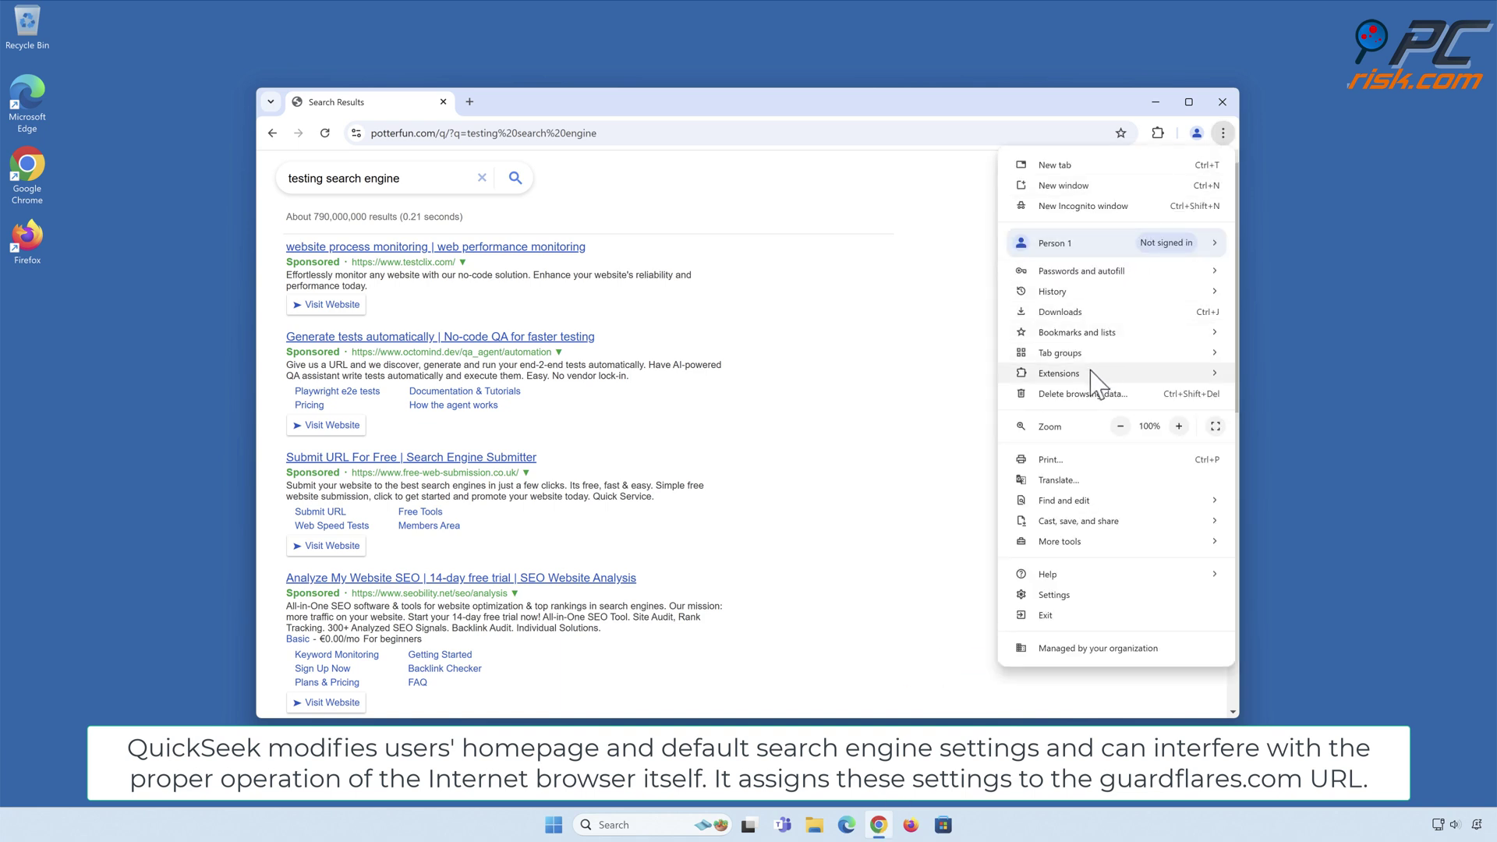
pyautogui.moveTo(1095, 382)
pyautogui.click(1306, 380)
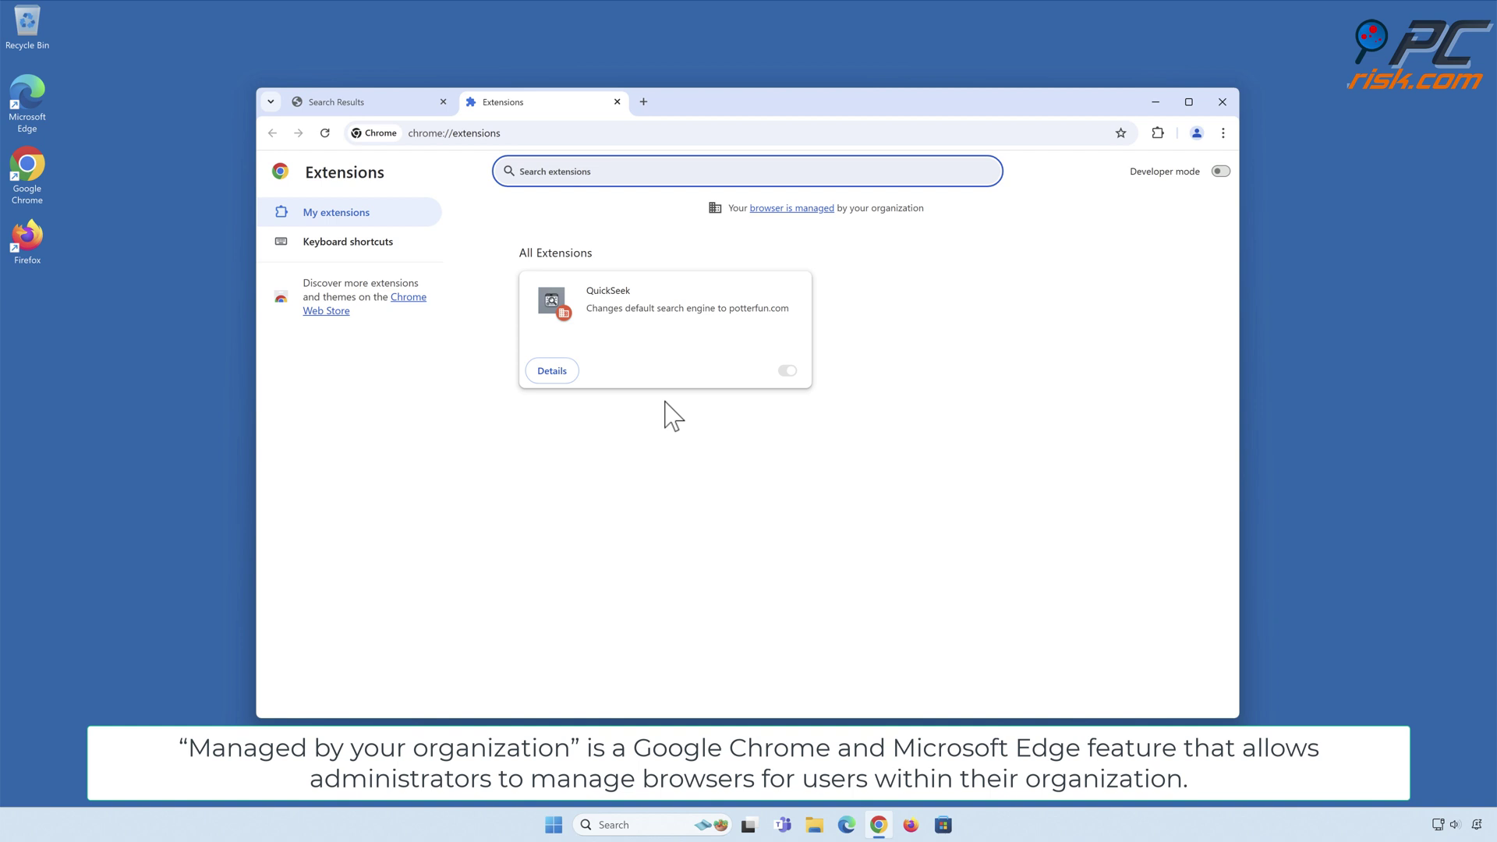
pyautogui.click(1222, 133)
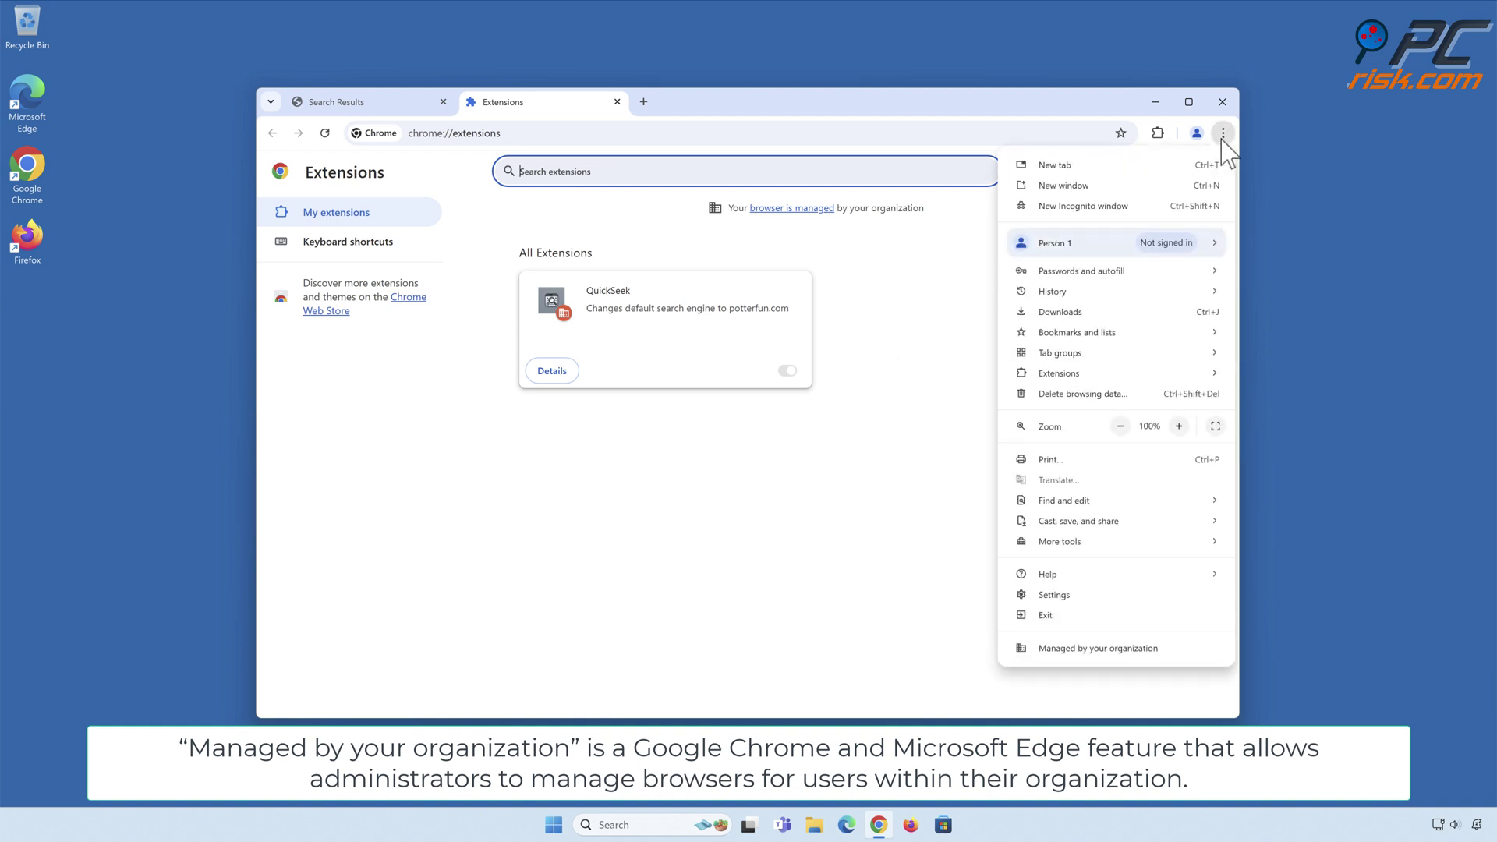
pyautogui.click(1054, 596)
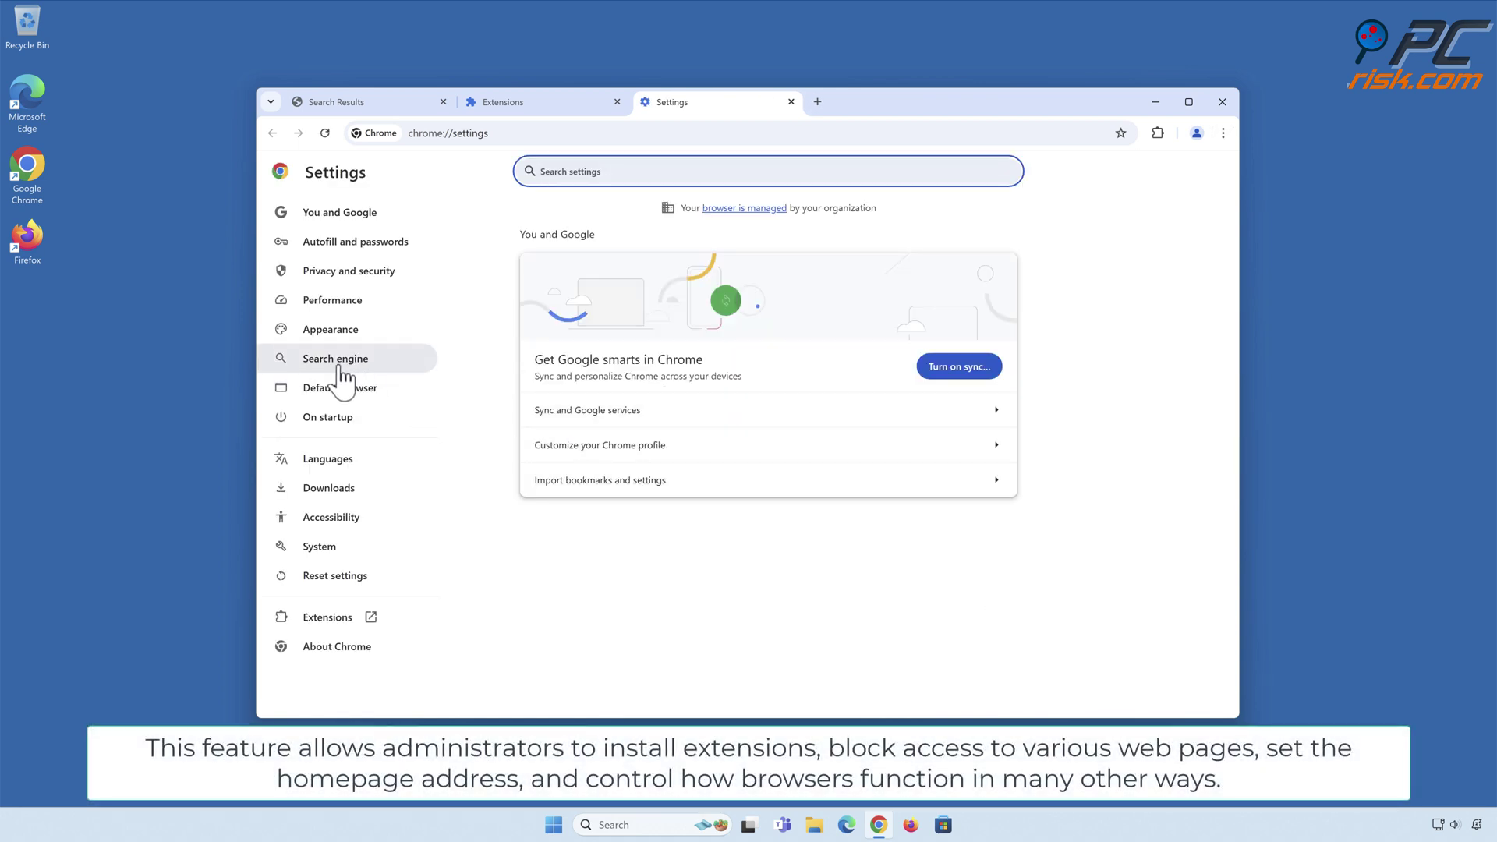
# View the search engine list showing Quest as default, controlled by QuickSeek.
pyautogui.click(340, 368)
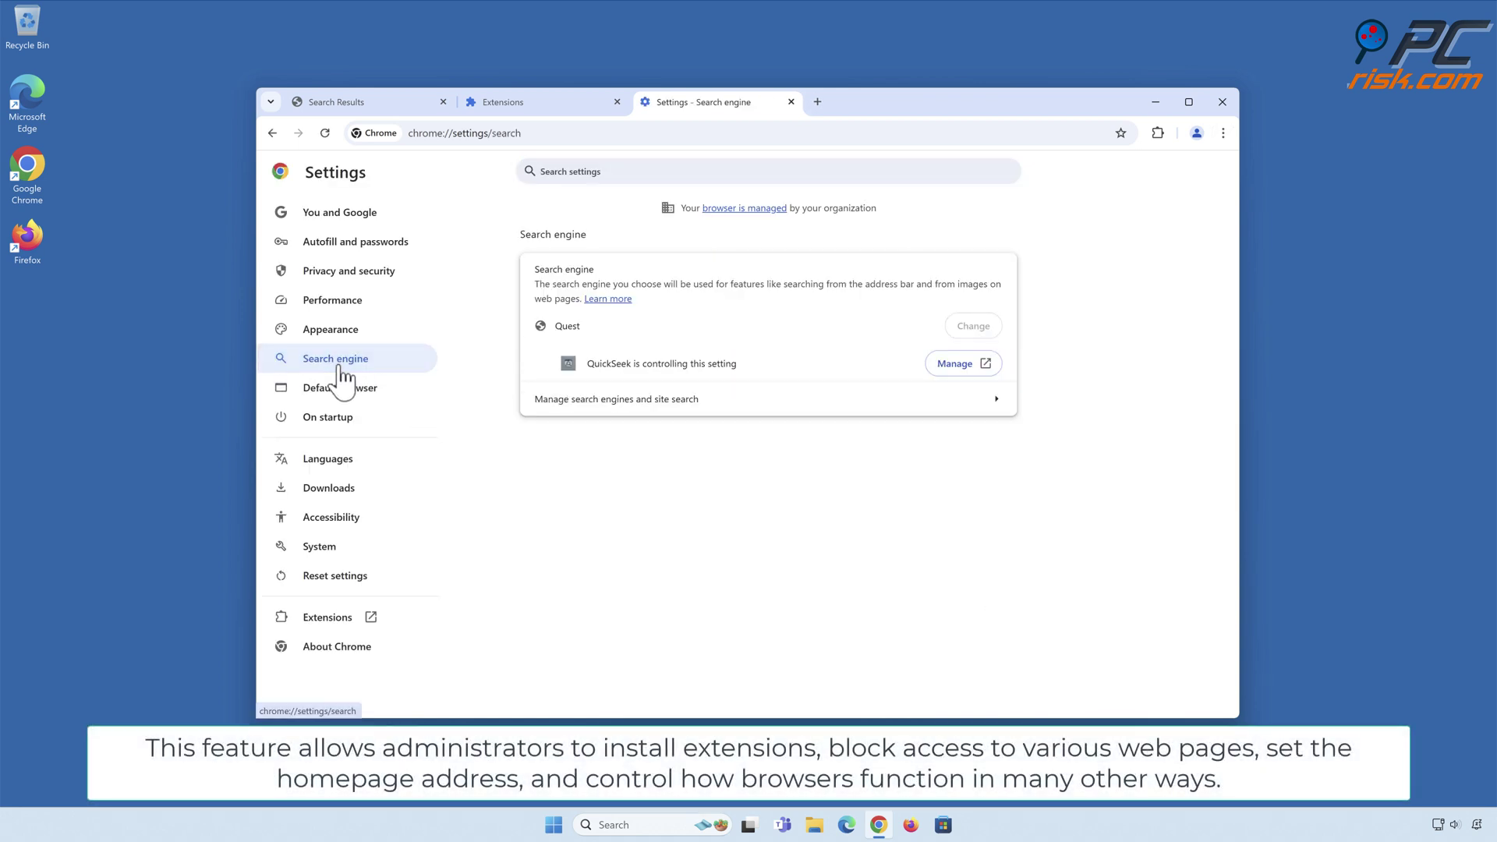
pyautogui.click(1000, 402)
pyautogui.scroll(-4, 1006, 417)
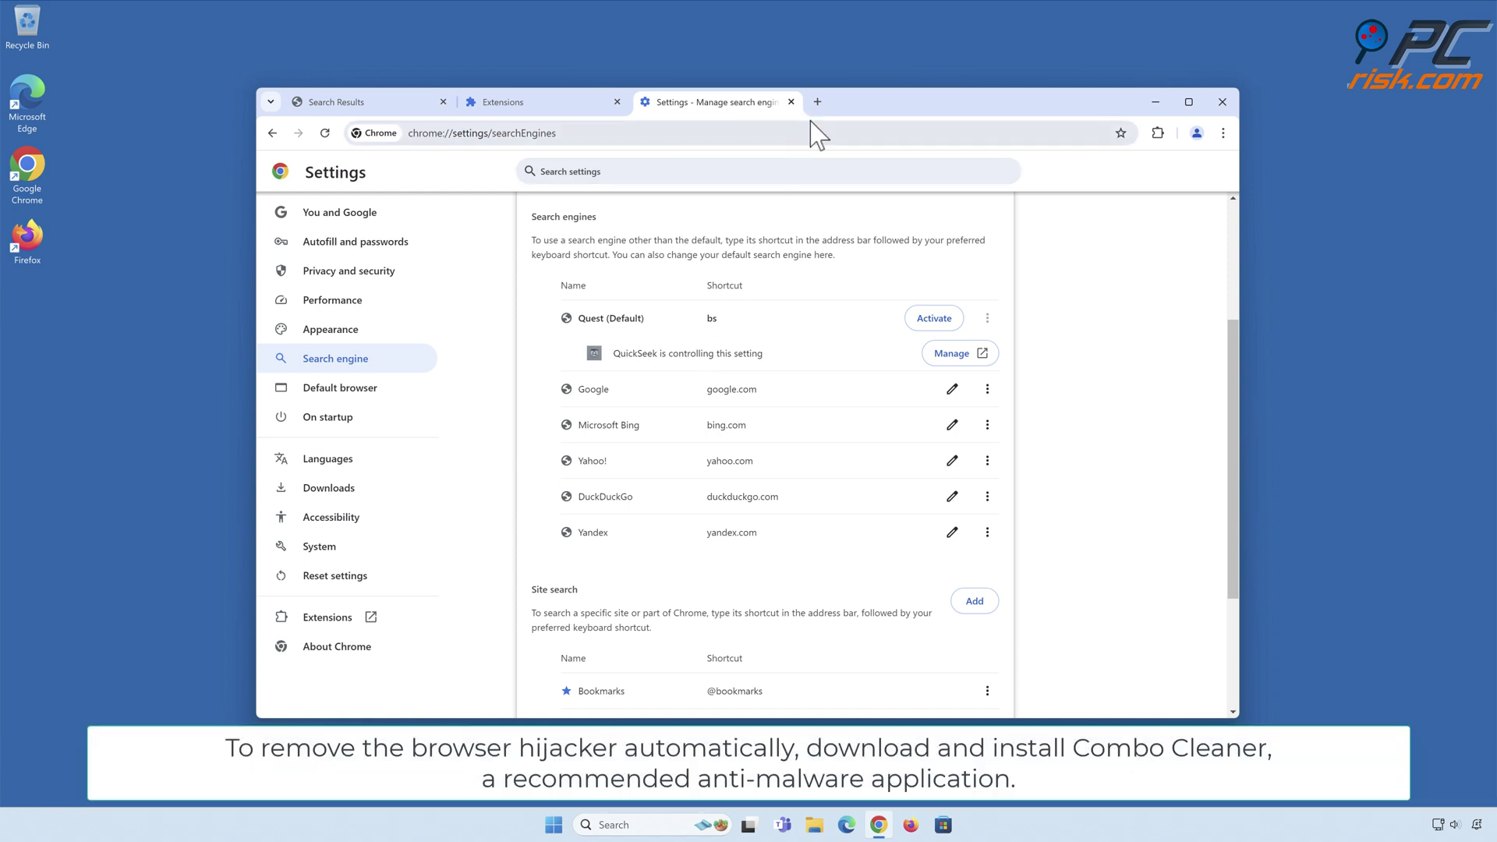
pyautogui.click(817, 102)
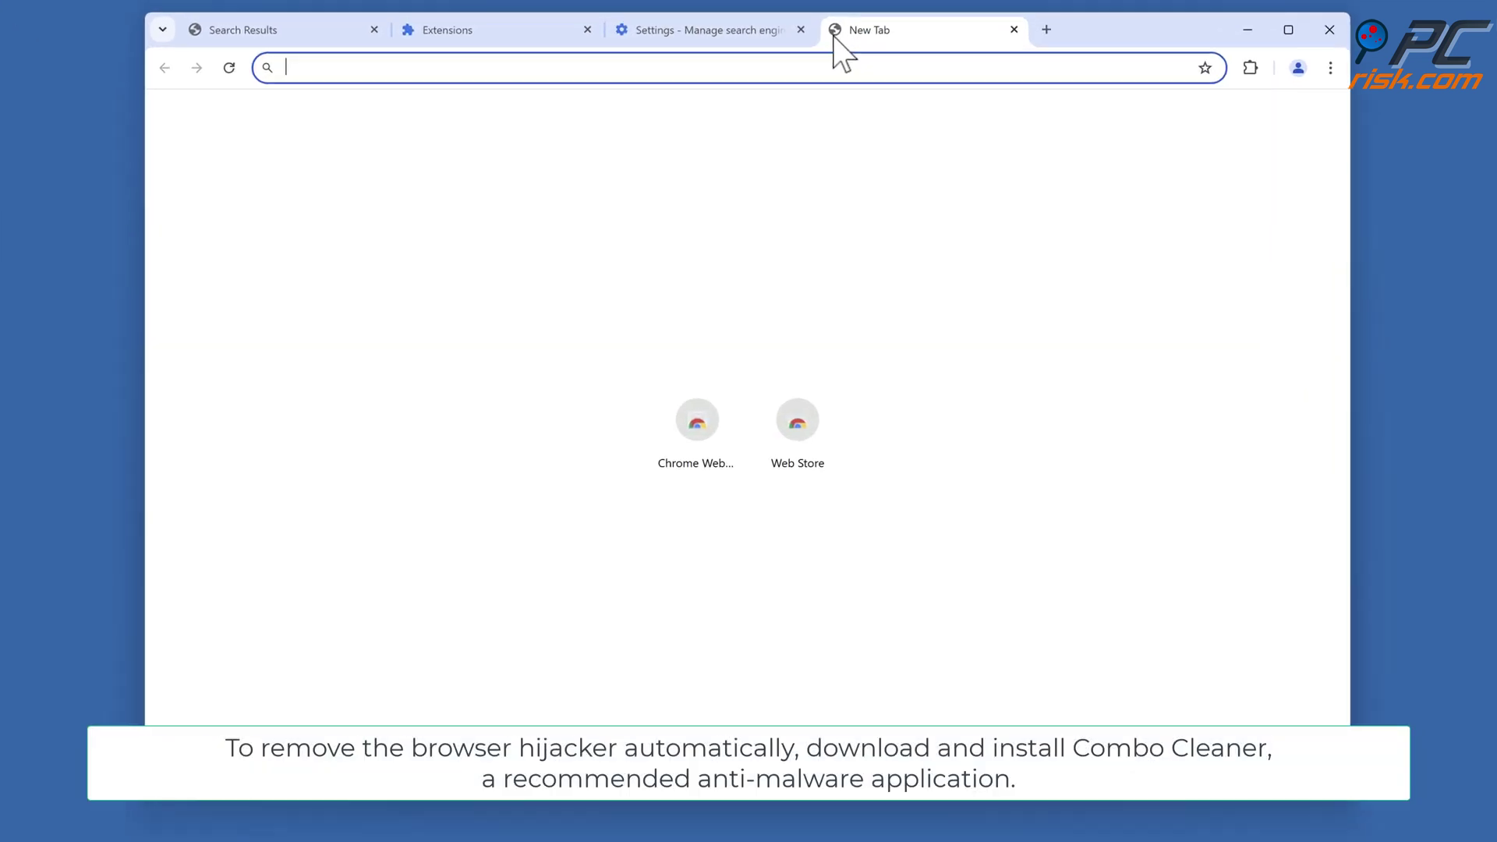
# Download the Combo Cleaner installer from combocleaner.com and close Chrome.
pyautogui.write('combocleaner.com')
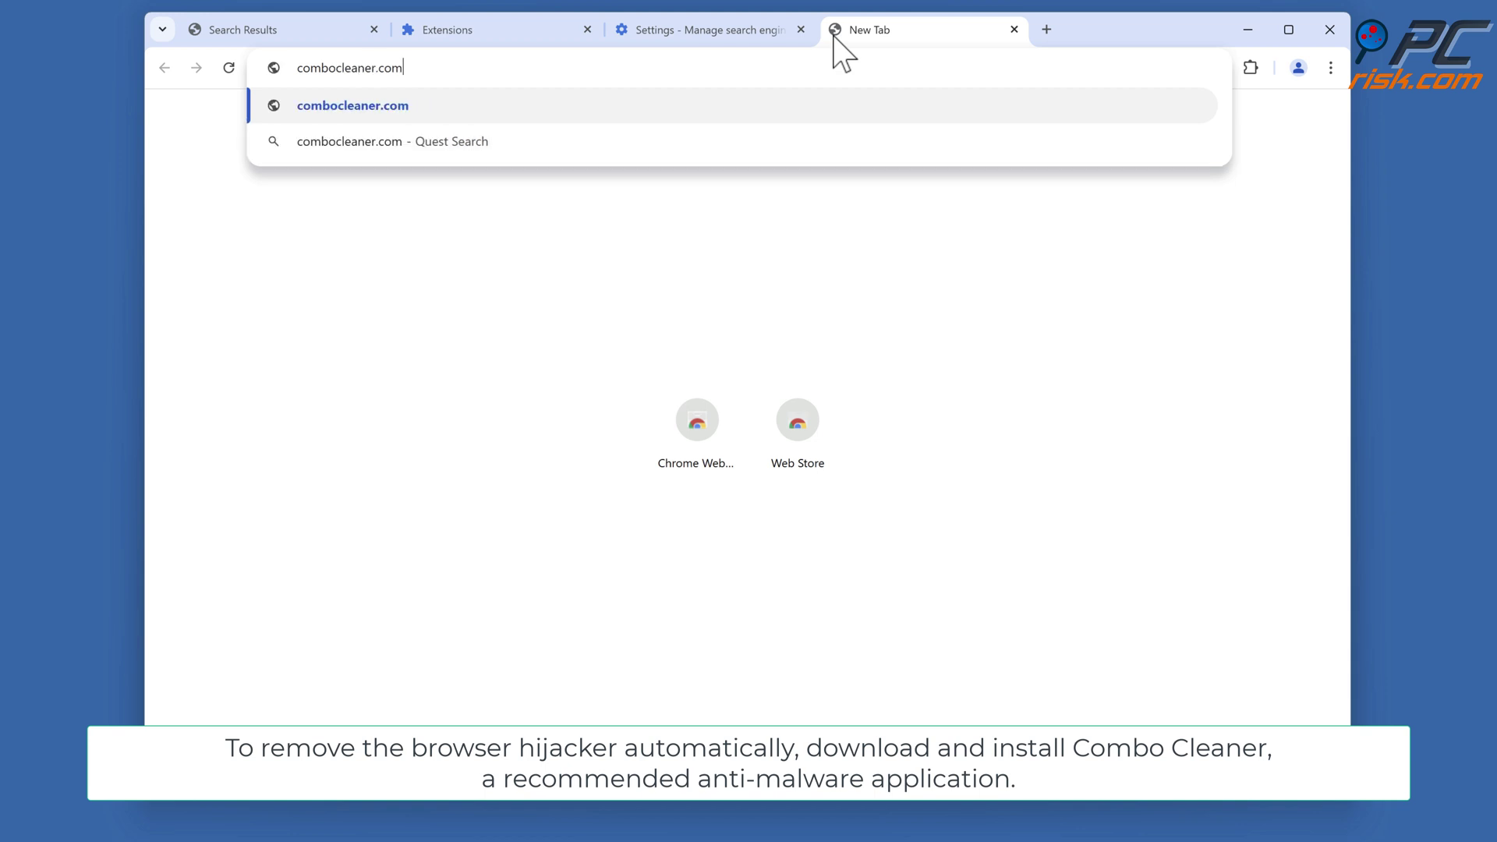
pyautogui.press('Return')
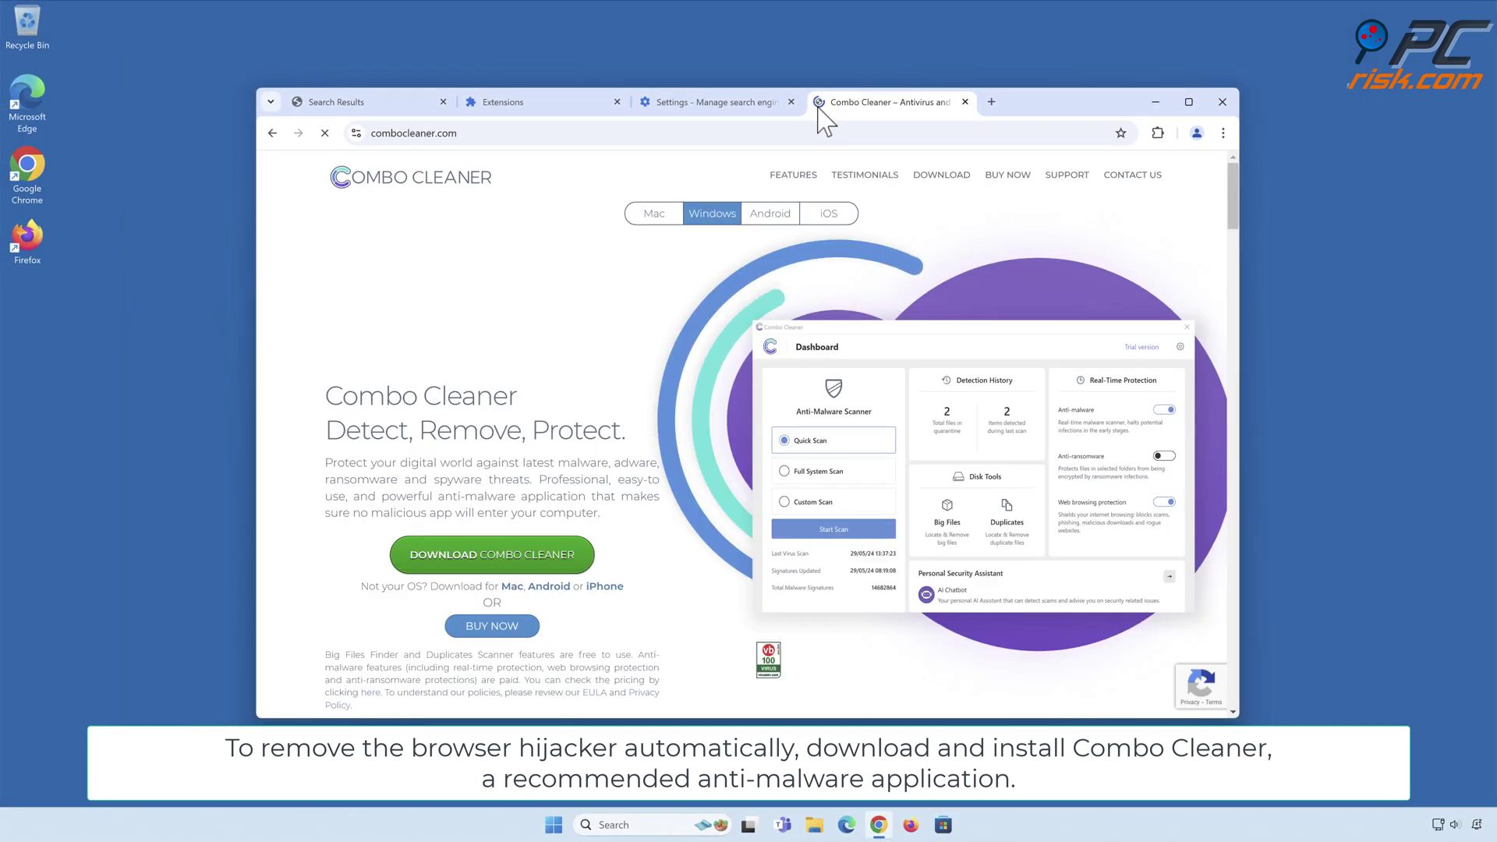
pyautogui.click(499, 557)
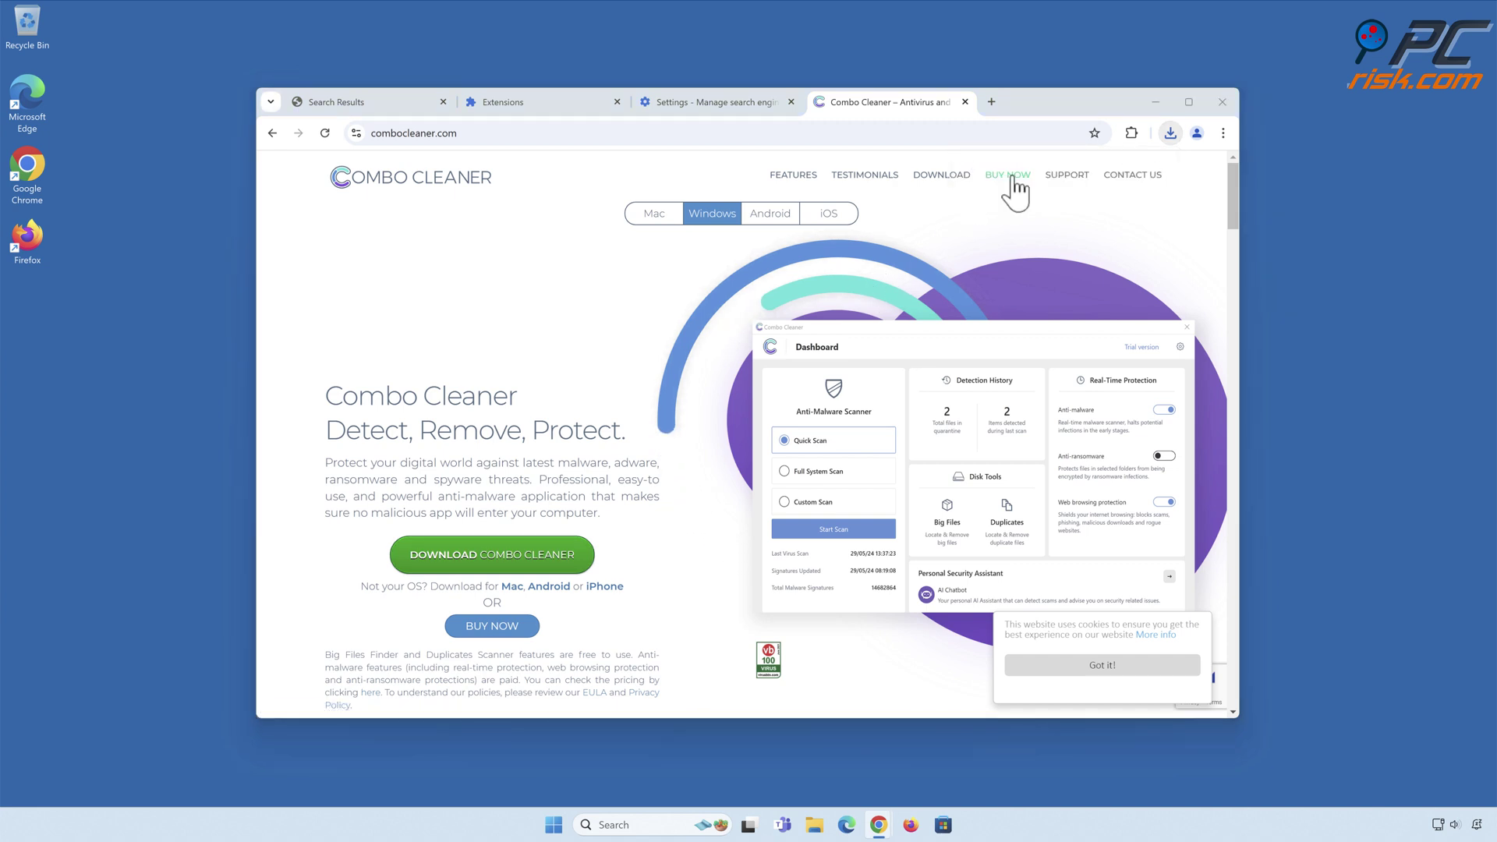
pyautogui.click(1221, 102)
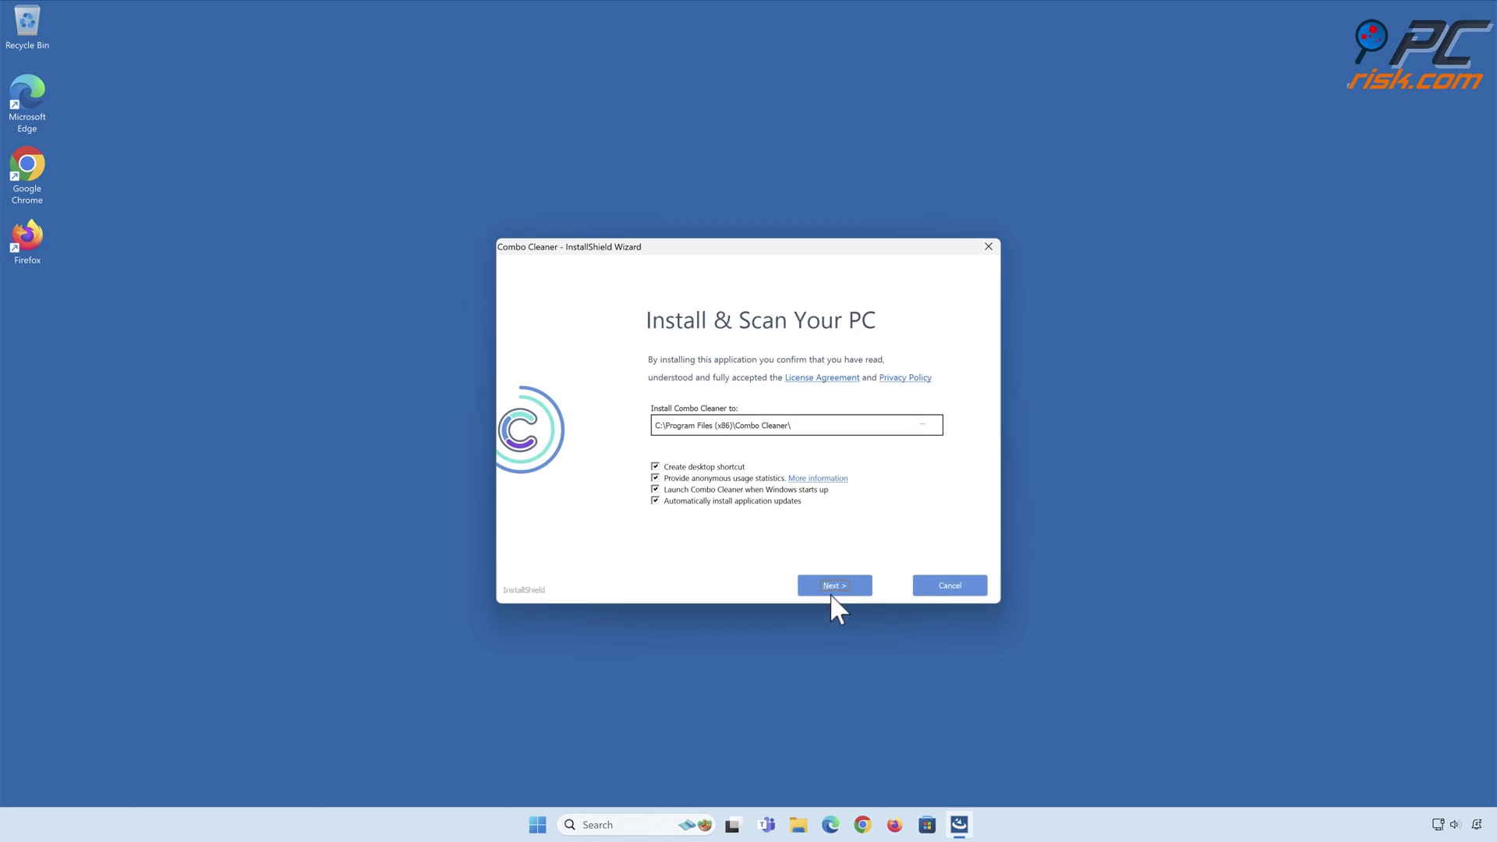
# Complete the Combo Cleaner installation and remove all threats found by the scan.
pyautogui.click(831, 589)
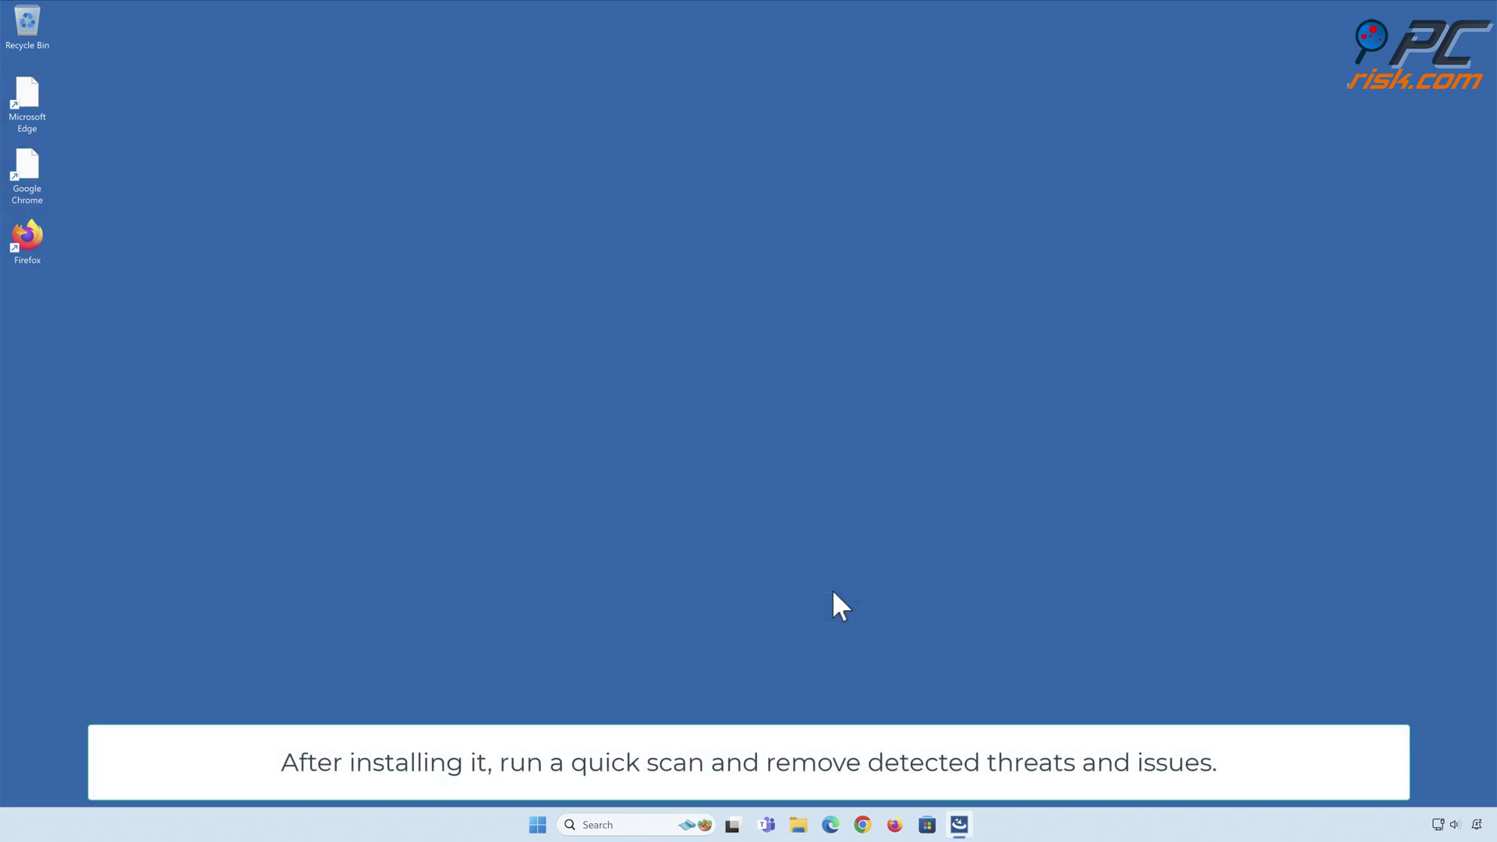
pyautogui.click(950, 589)
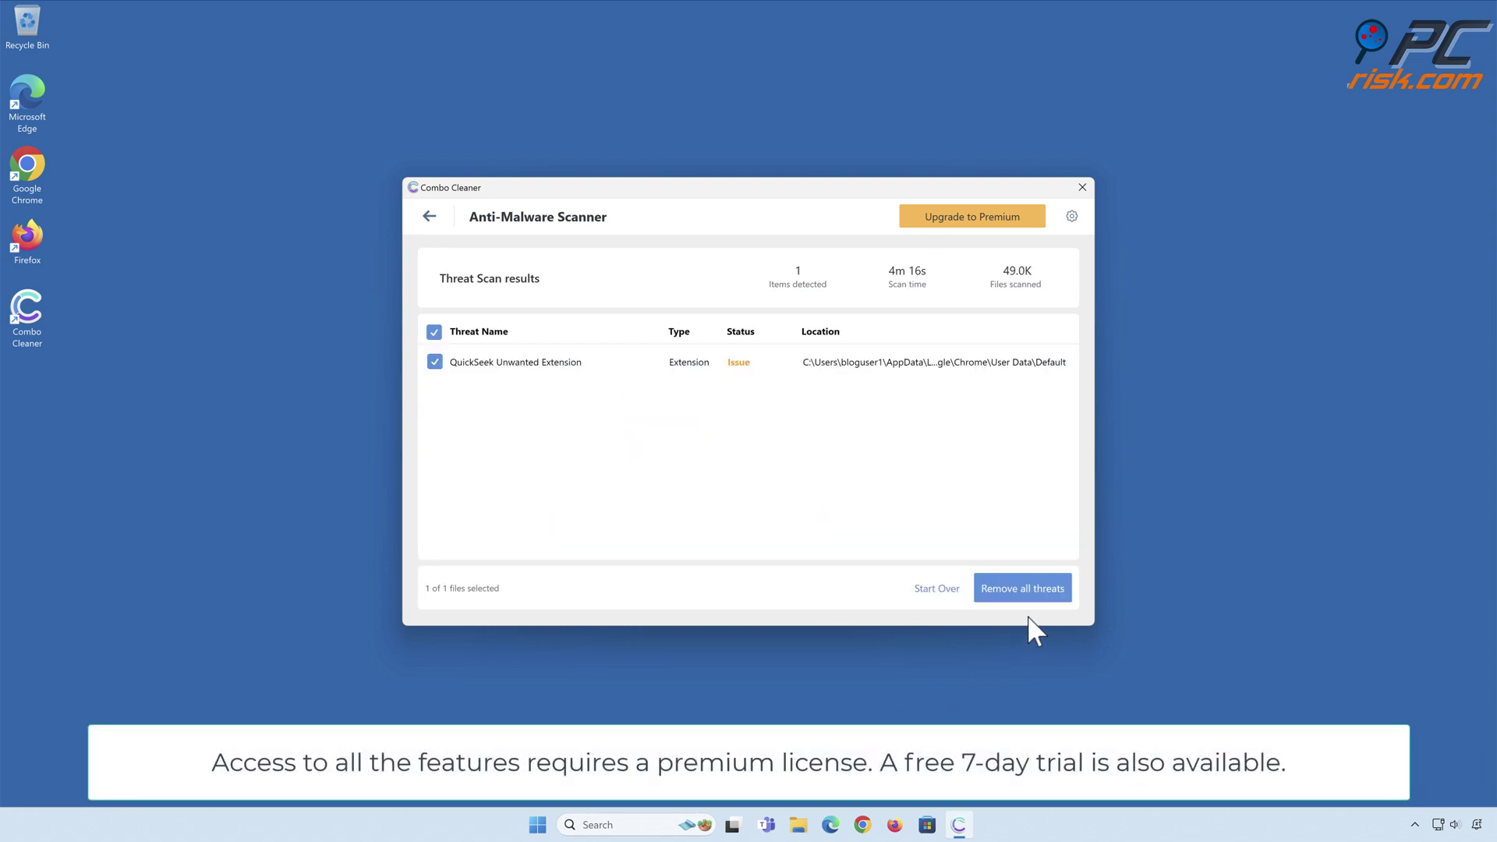
pyautogui.click(1021, 594)
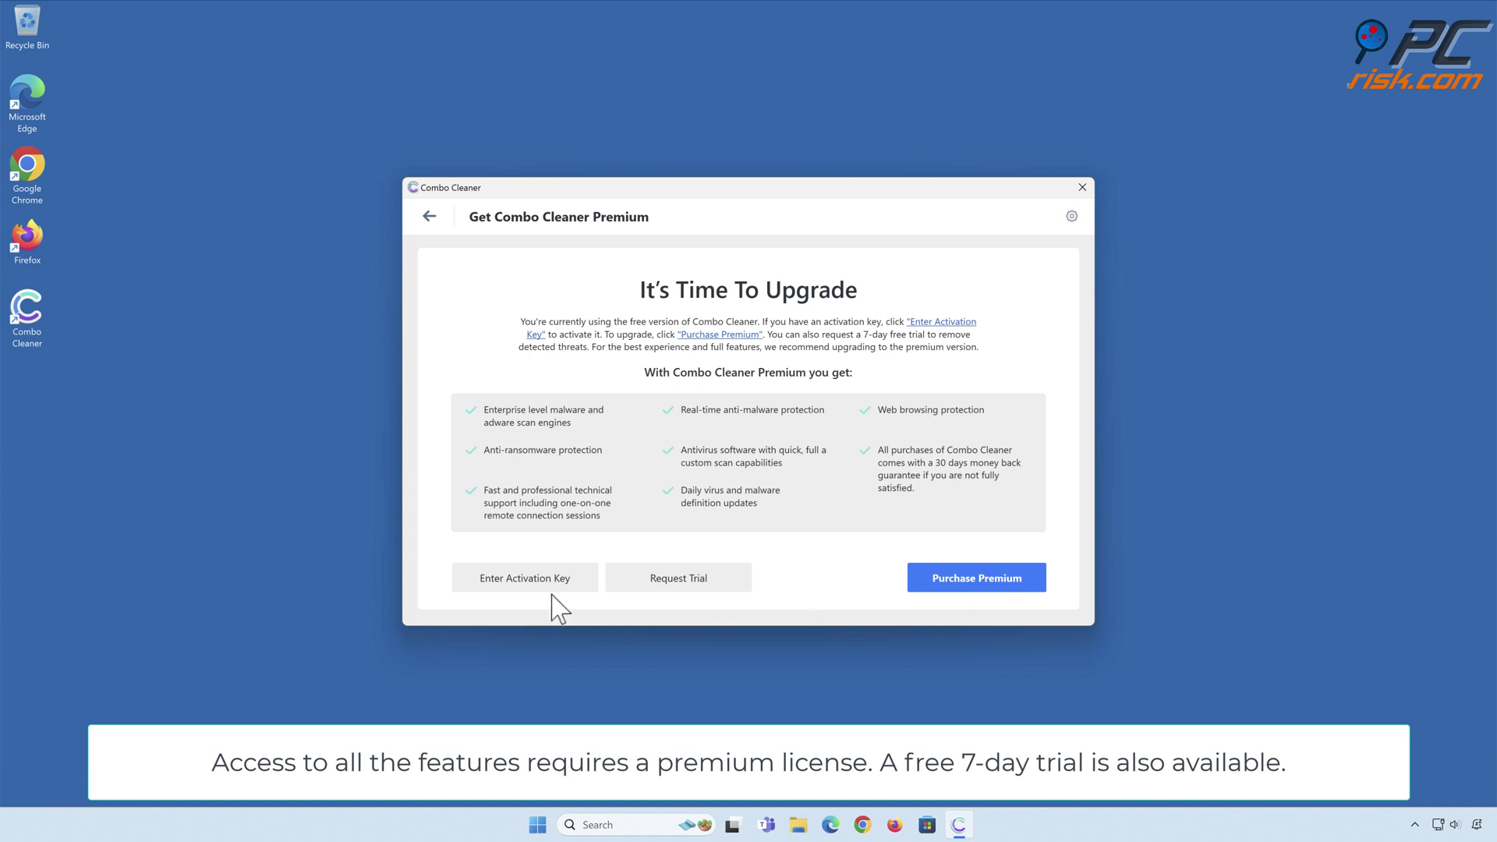
# Activate the license, quarantine the QuickSeek extension, and close Combo Cleaner.
pyautogui.click(521, 583)
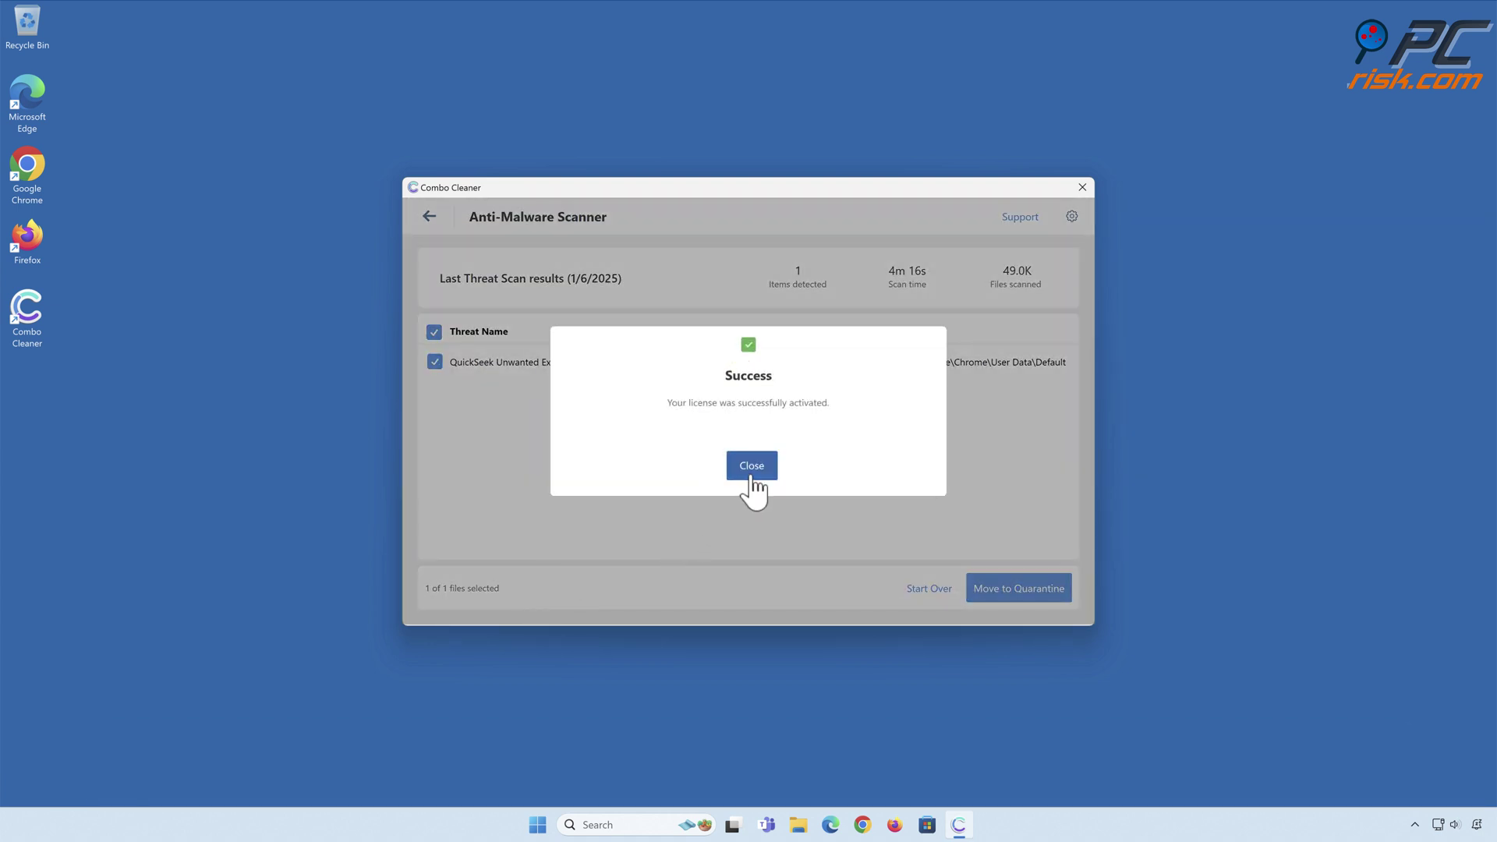
pyautogui.click(753, 477)
pyautogui.click(1020, 597)
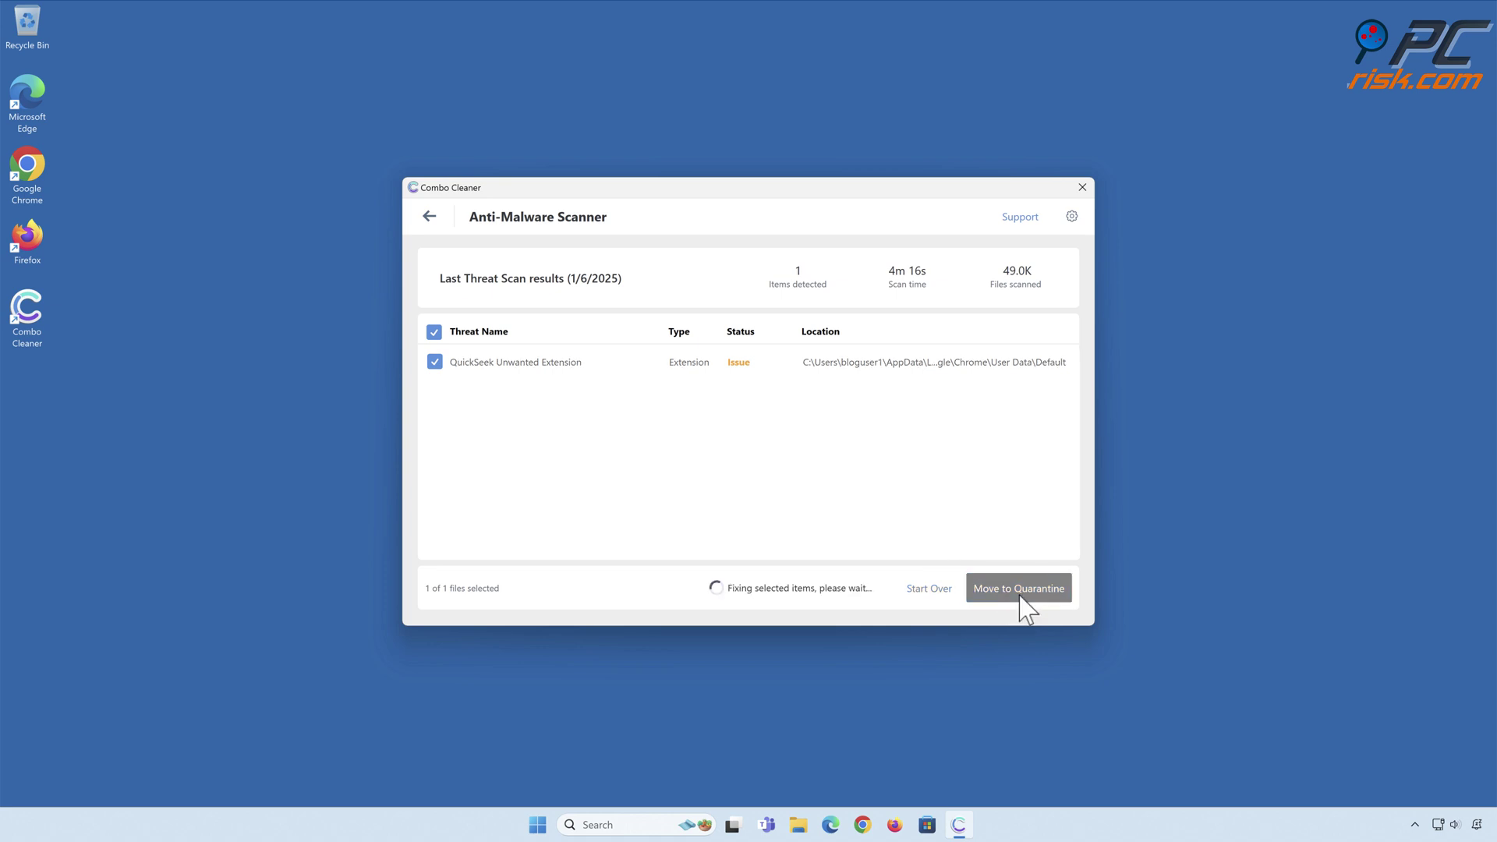
pyautogui.click(864, 476)
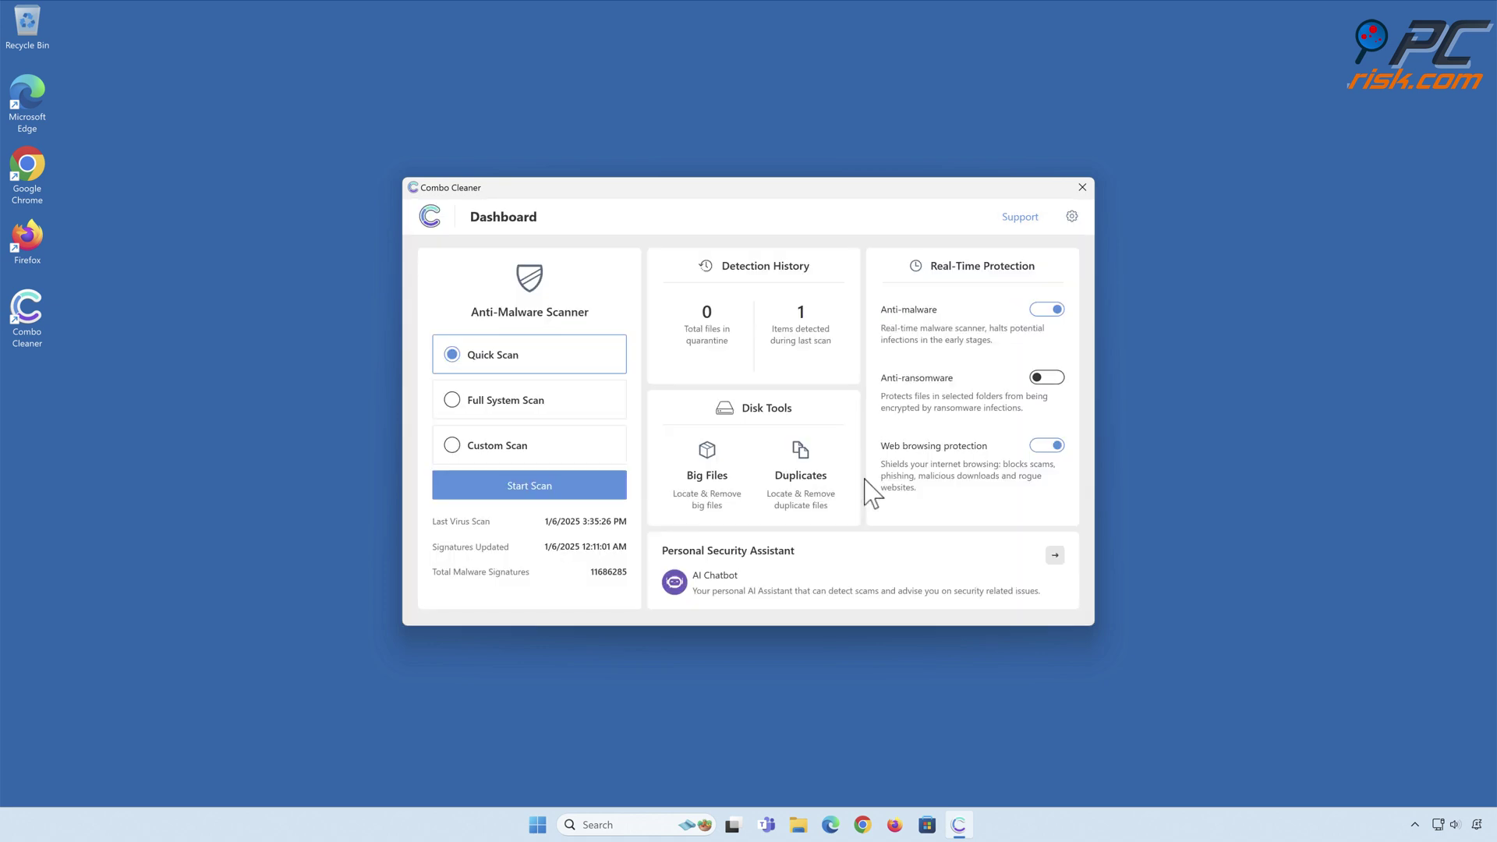
pyautogui.click(1082, 187)
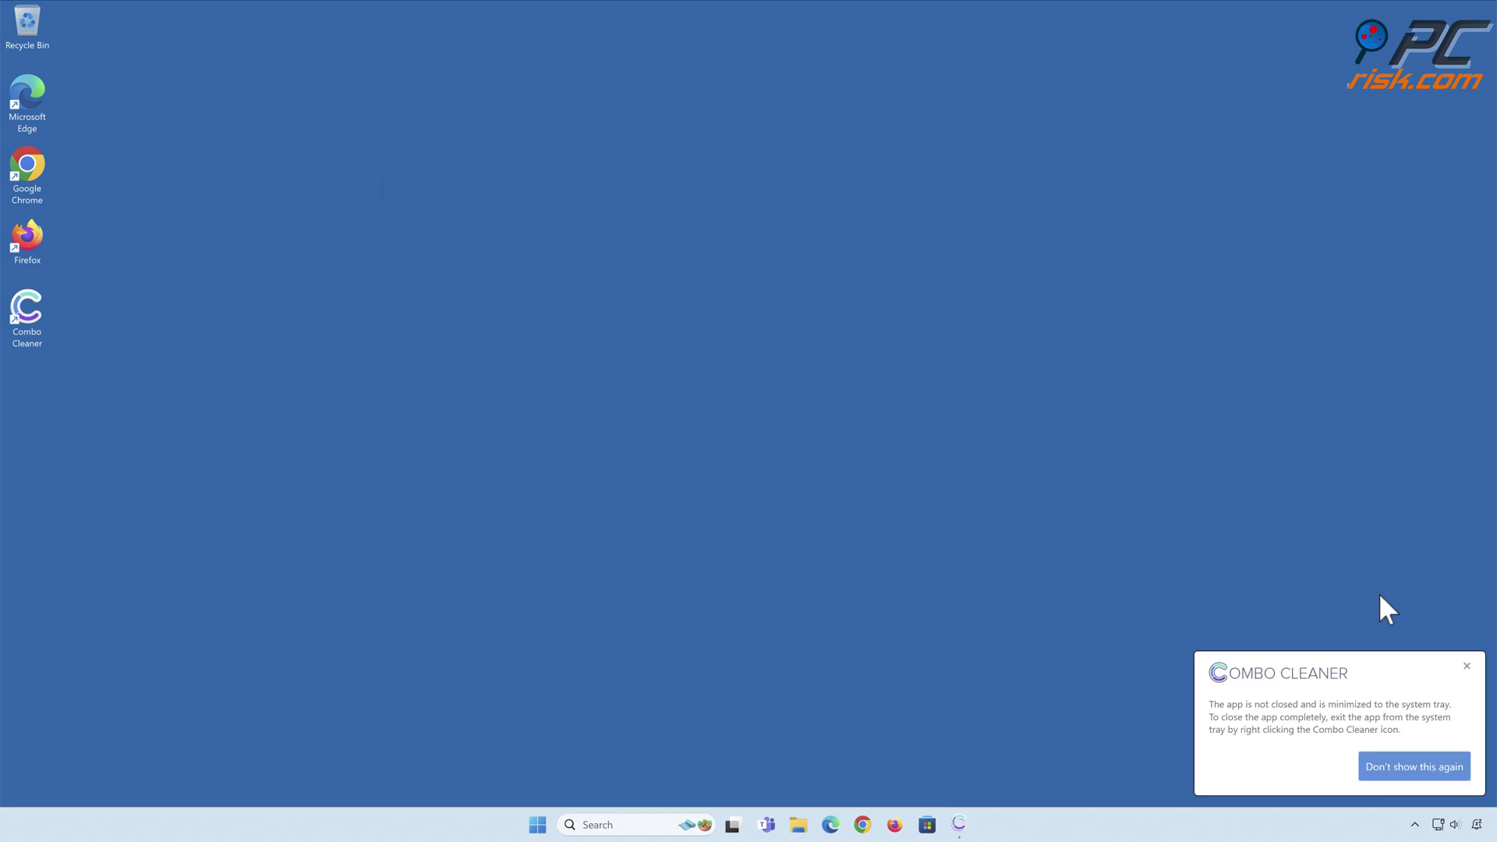
pyautogui.click(1466, 666)
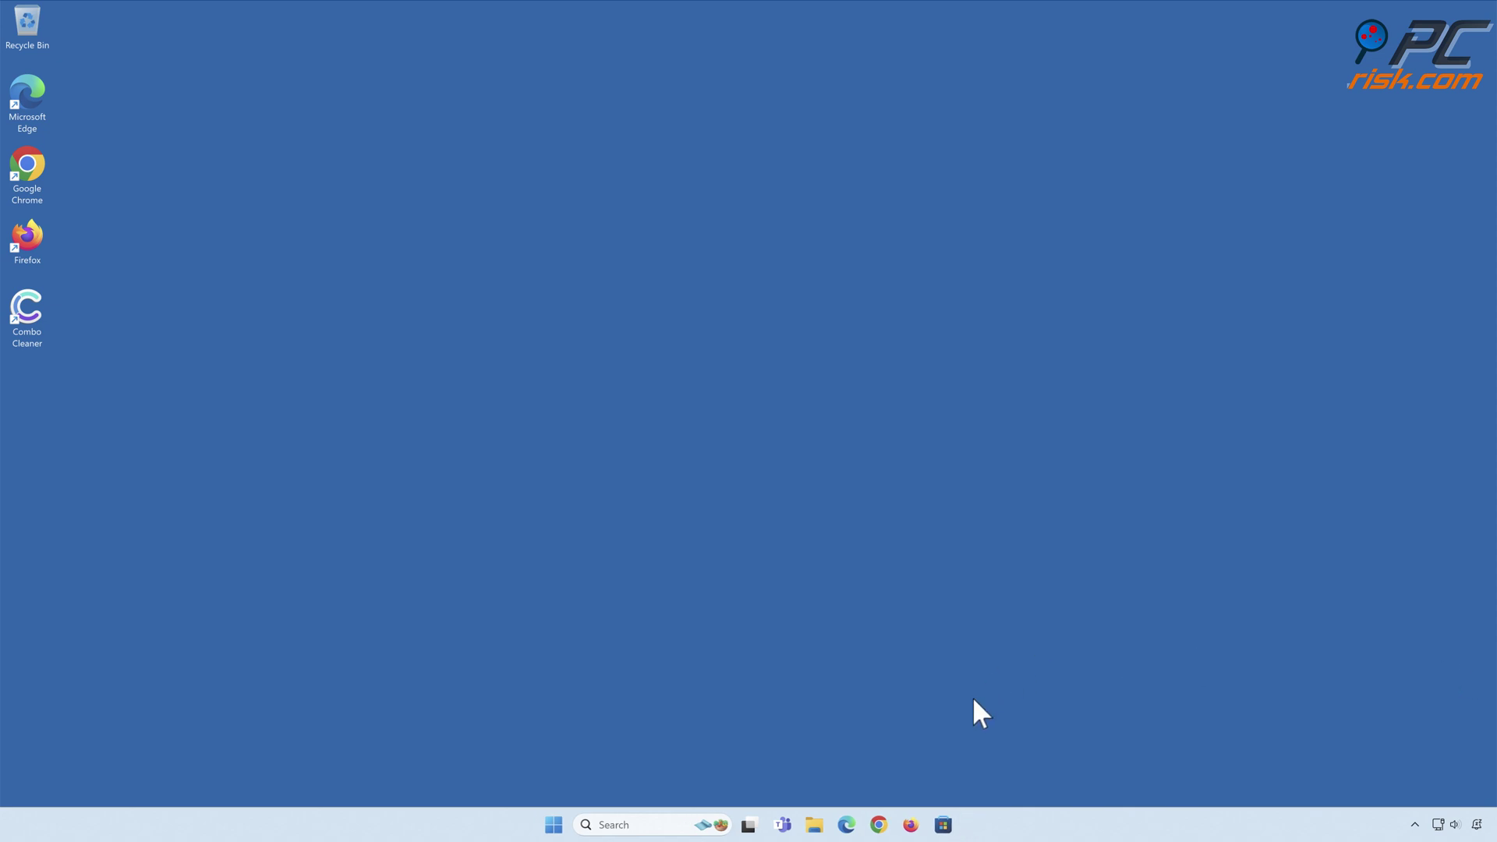
pyautogui.click(878, 825)
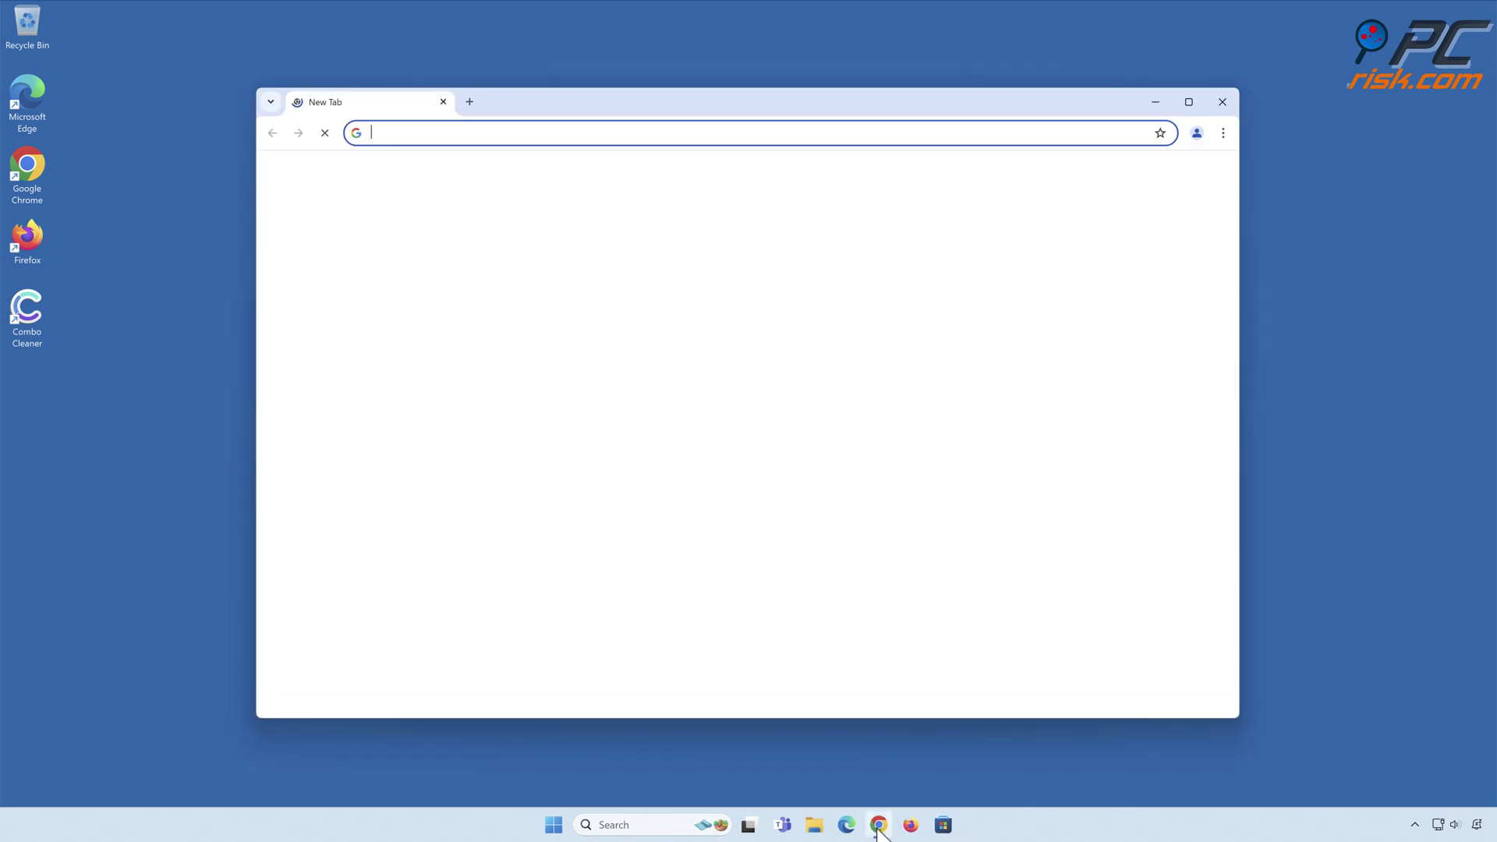
pyautogui.click(1223, 133)
pyautogui.moveTo(1146, 379)
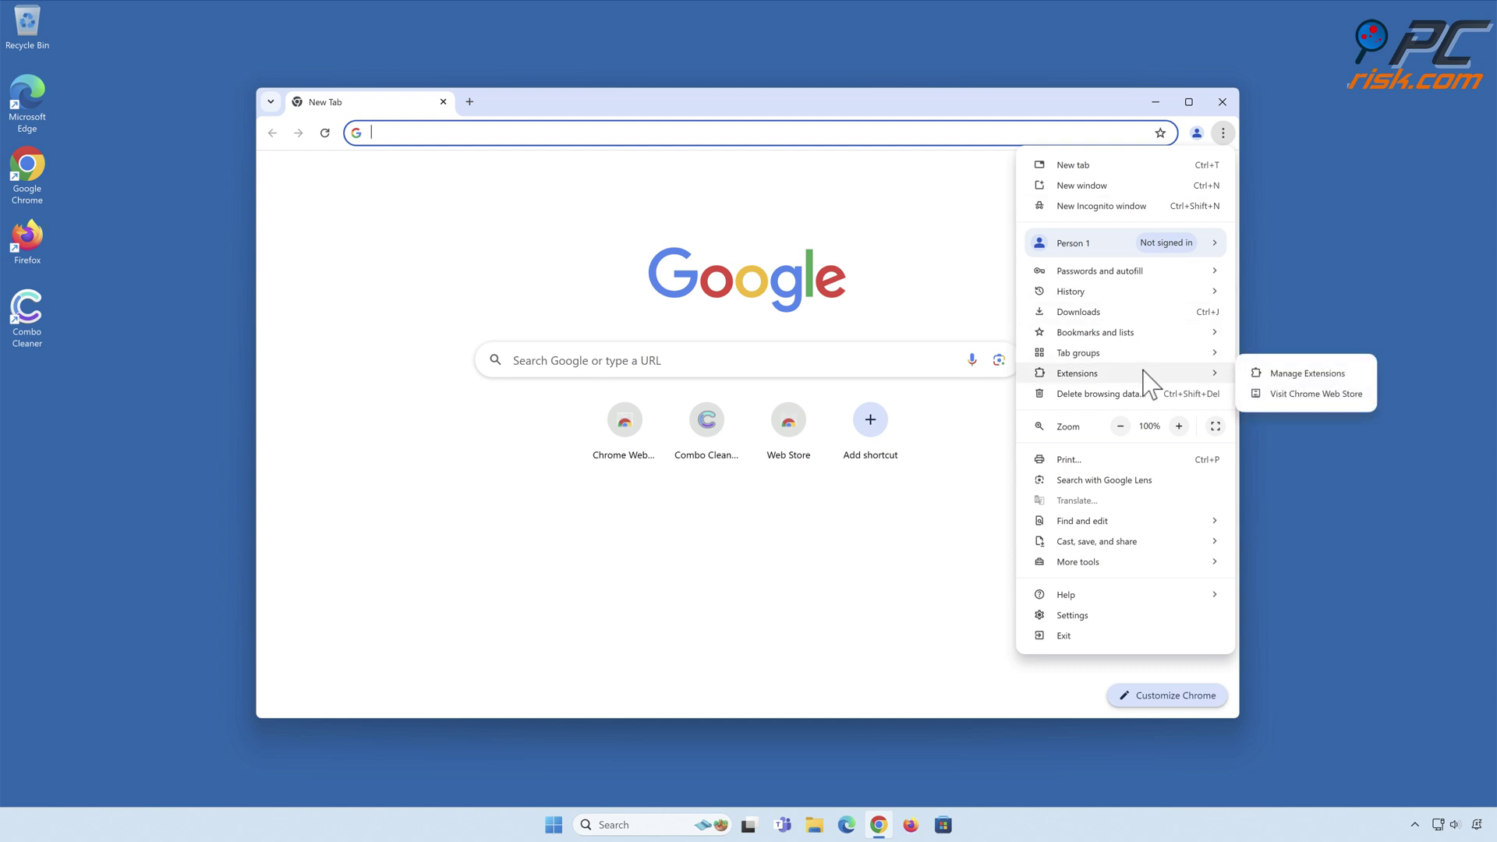
pyautogui.click(1306, 380)
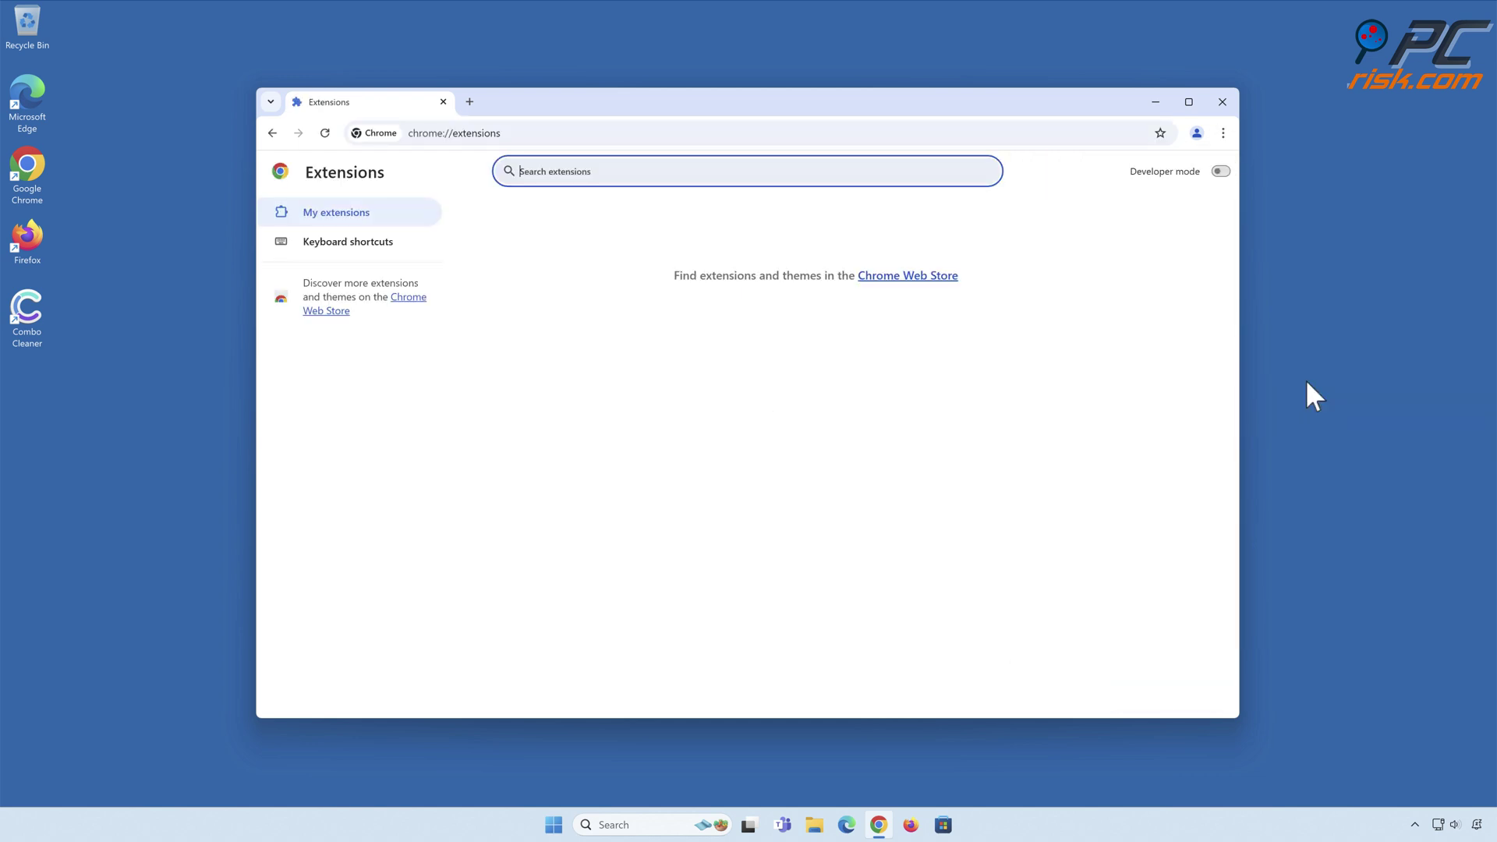
pyautogui.click(1221, 102)
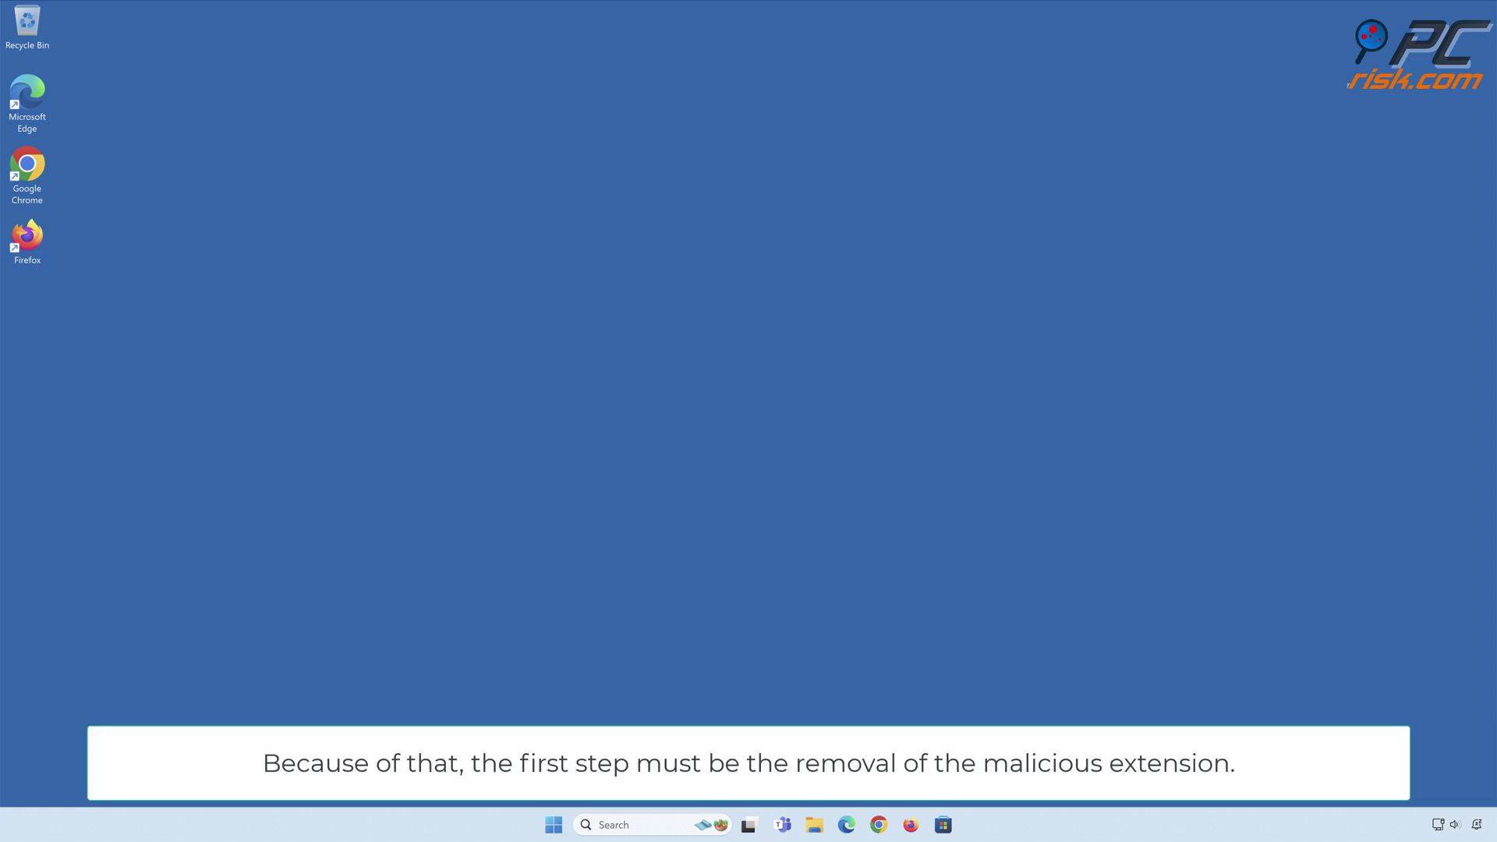
# Relaunch Chrome and uninstall the QuickSeek extension from Manage Extensions.
pyautogui.click(879, 824)
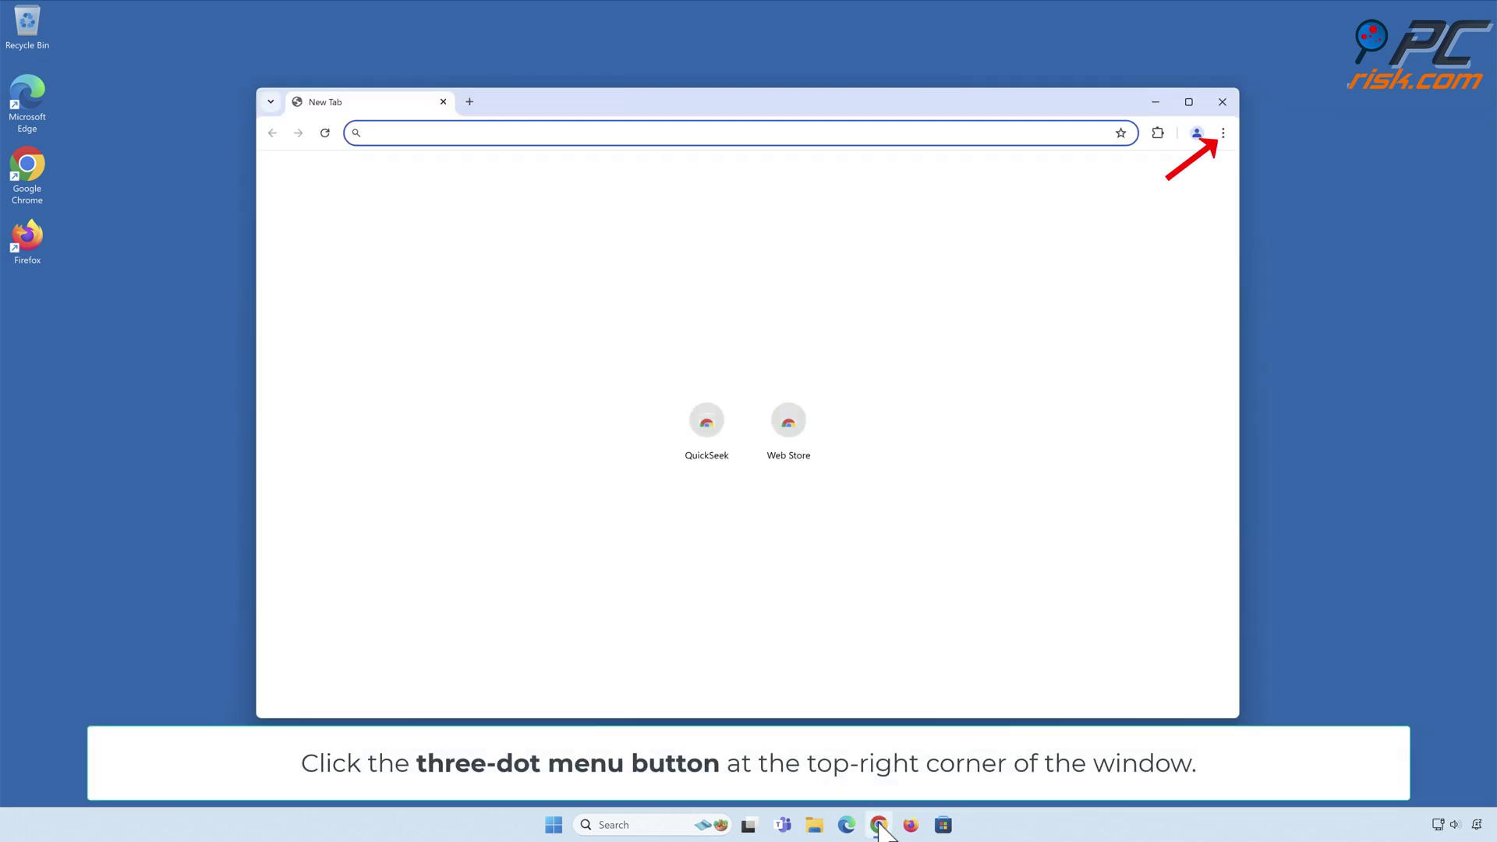
pyautogui.click(1222, 139)
pyautogui.moveTo(1128, 377)
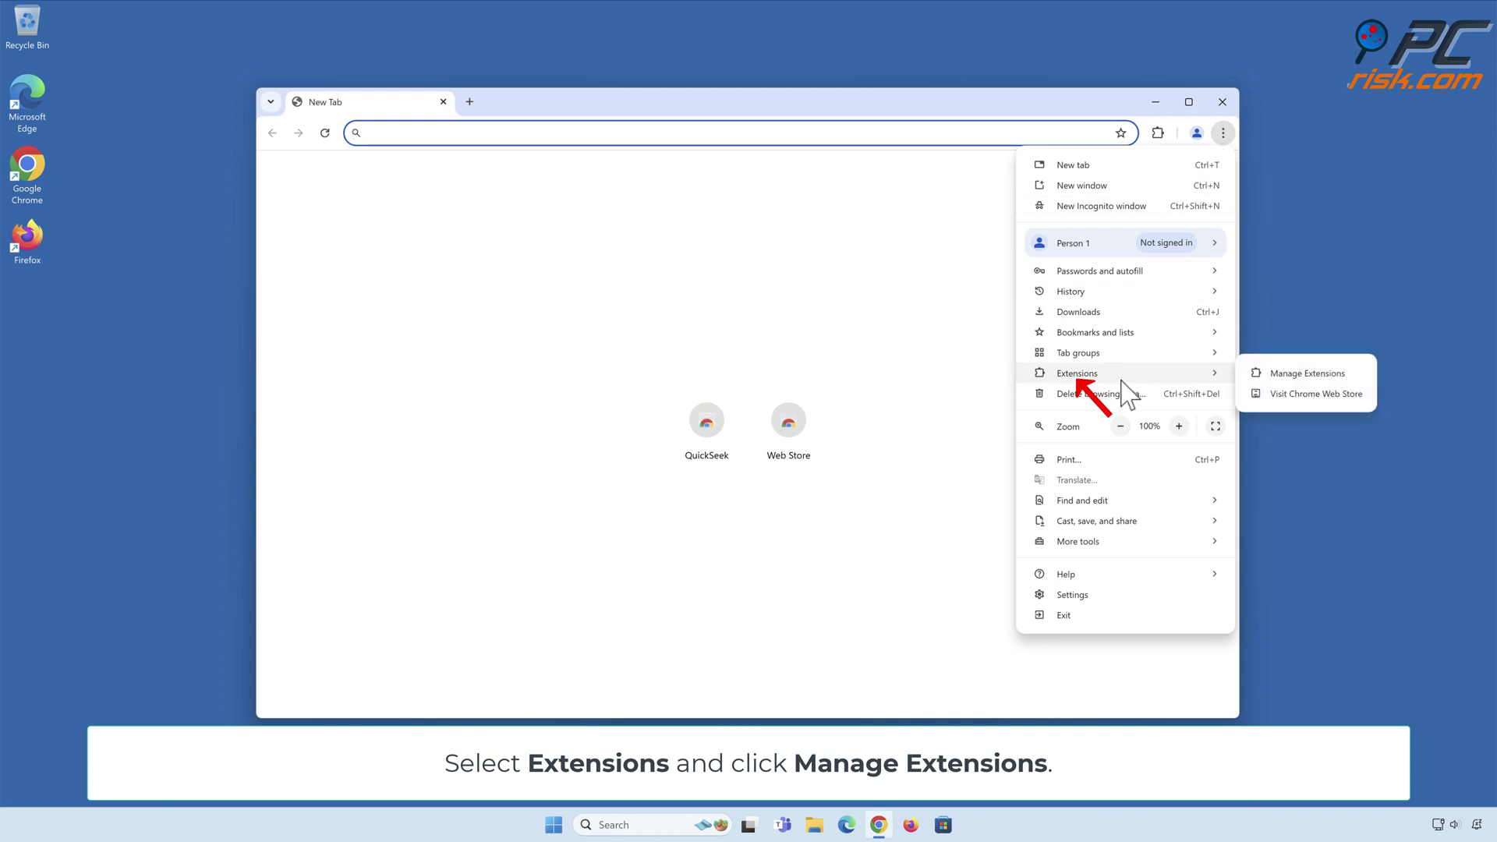
pyautogui.click(1306, 376)
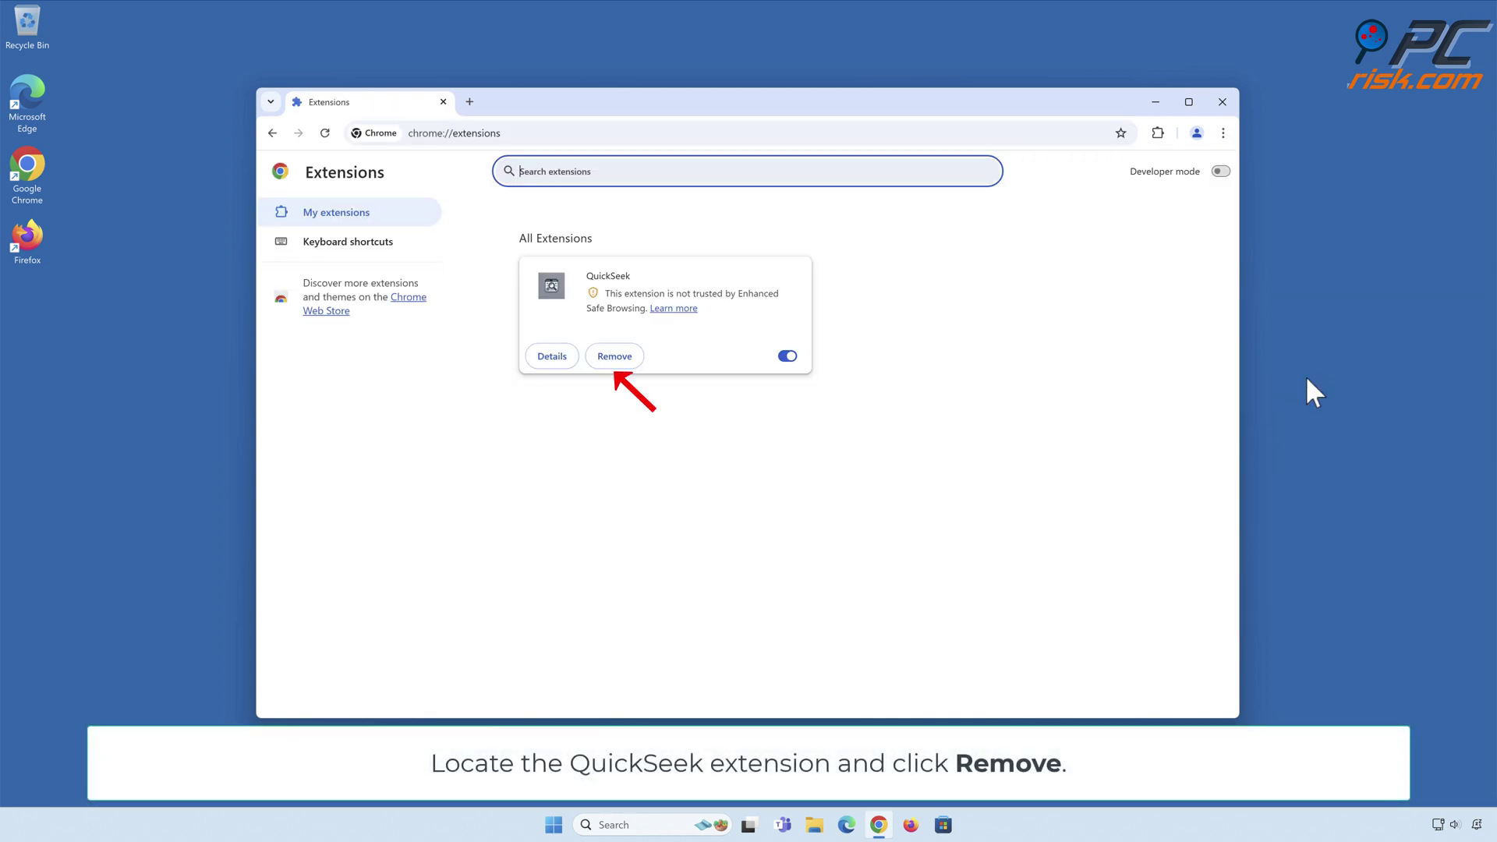
pyautogui.click(615, 357)
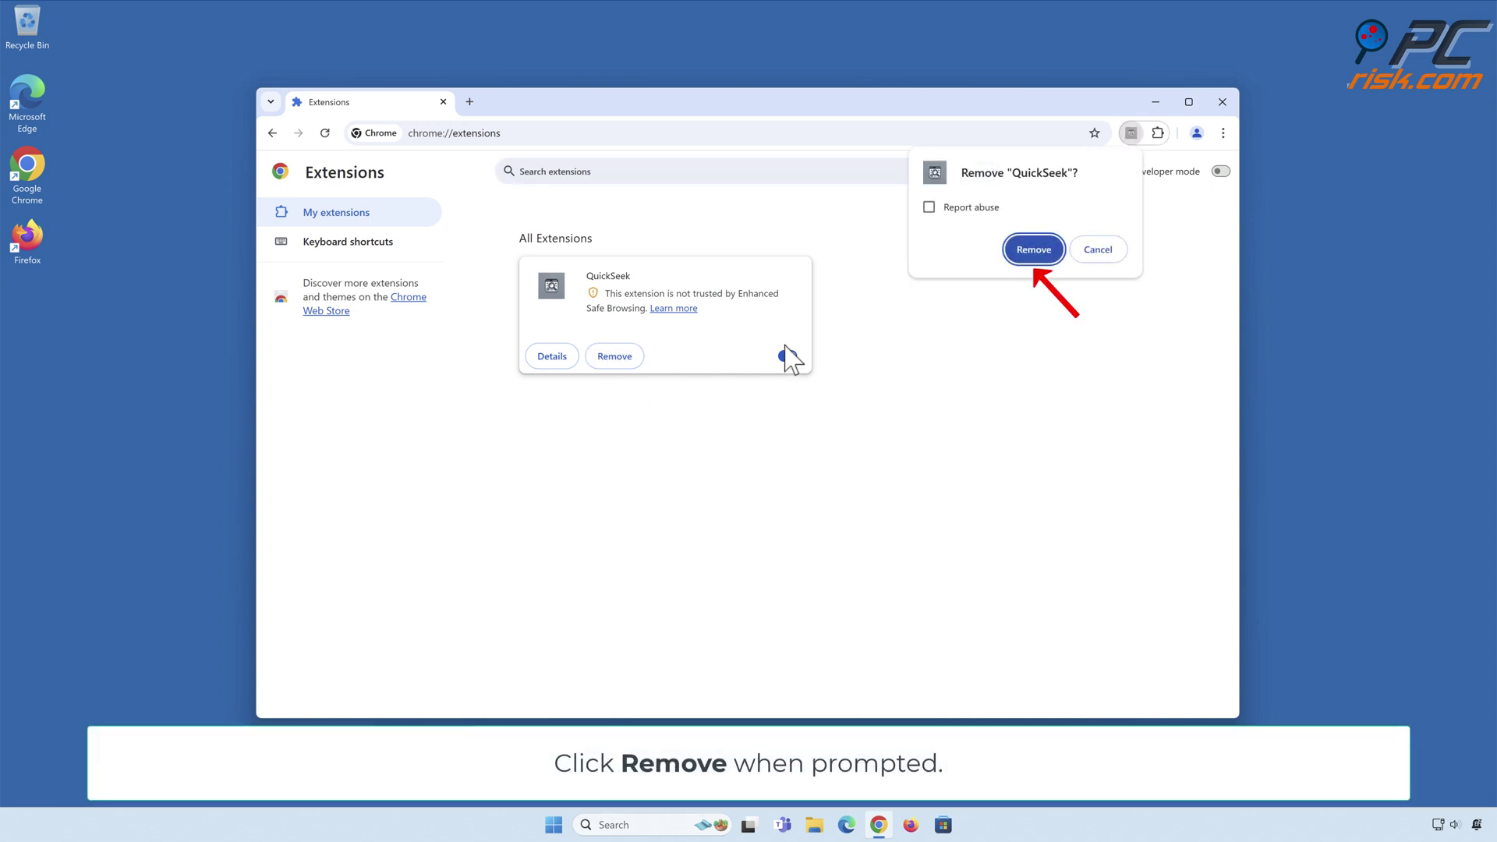
pyautogui.click(1033, 254)
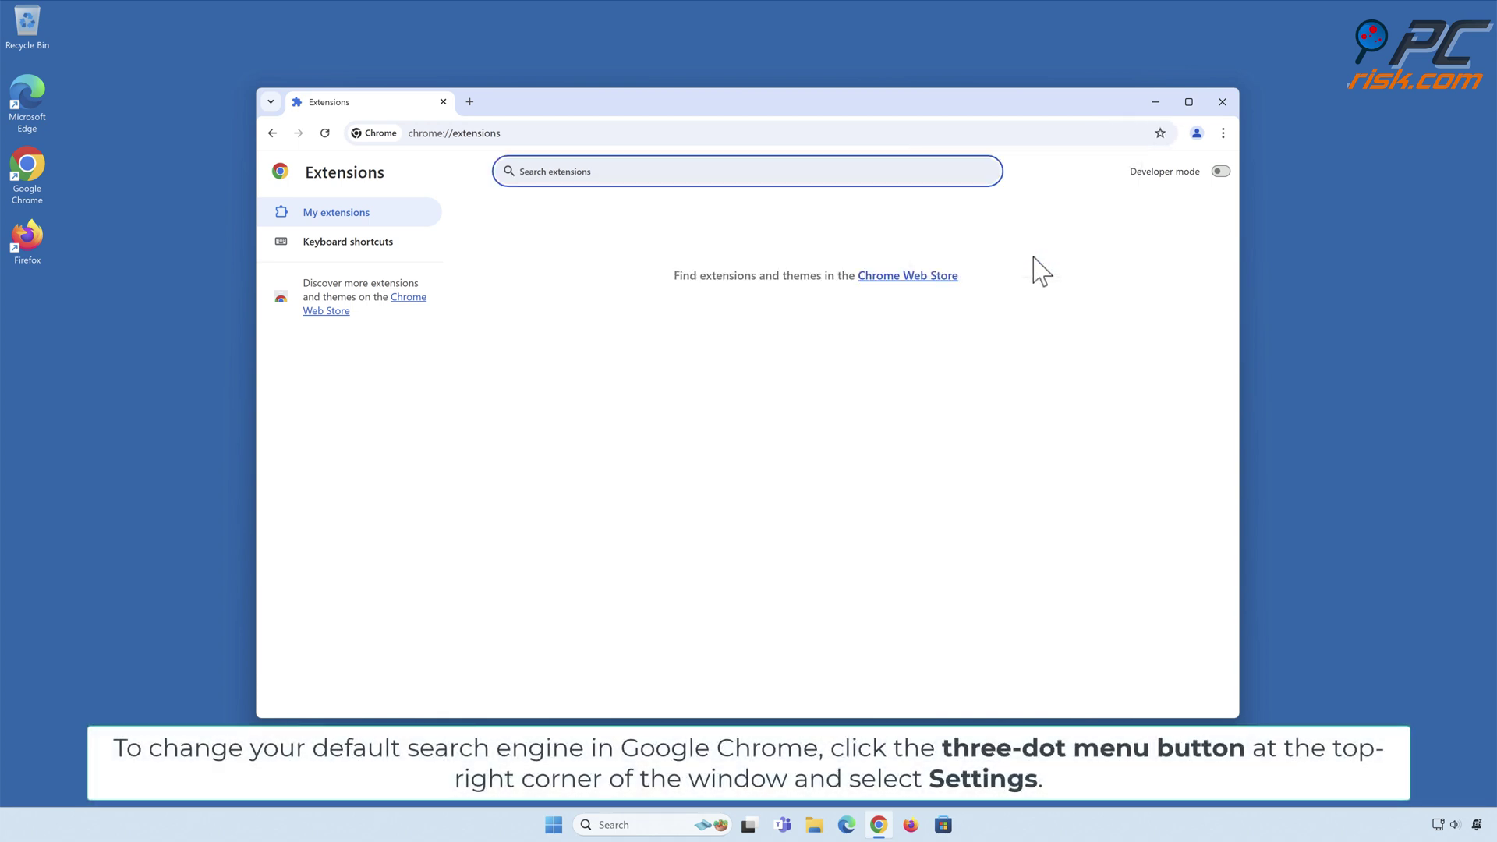
# Make Google the default search engine in Chrome's search engine settings.
pyautogui.click(1222, 134)
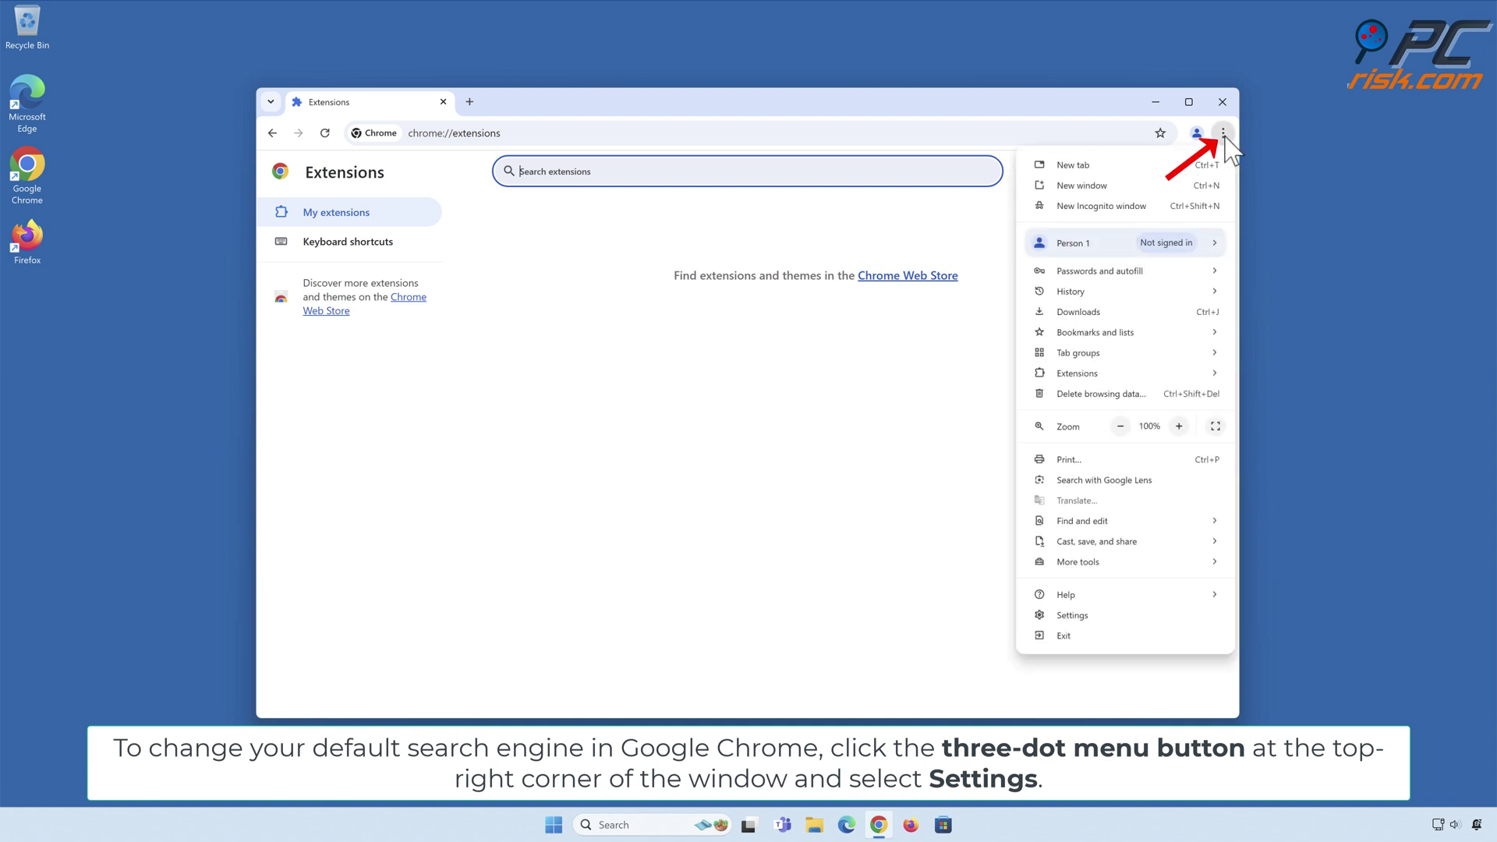
pyautogui.click(1072, 615)
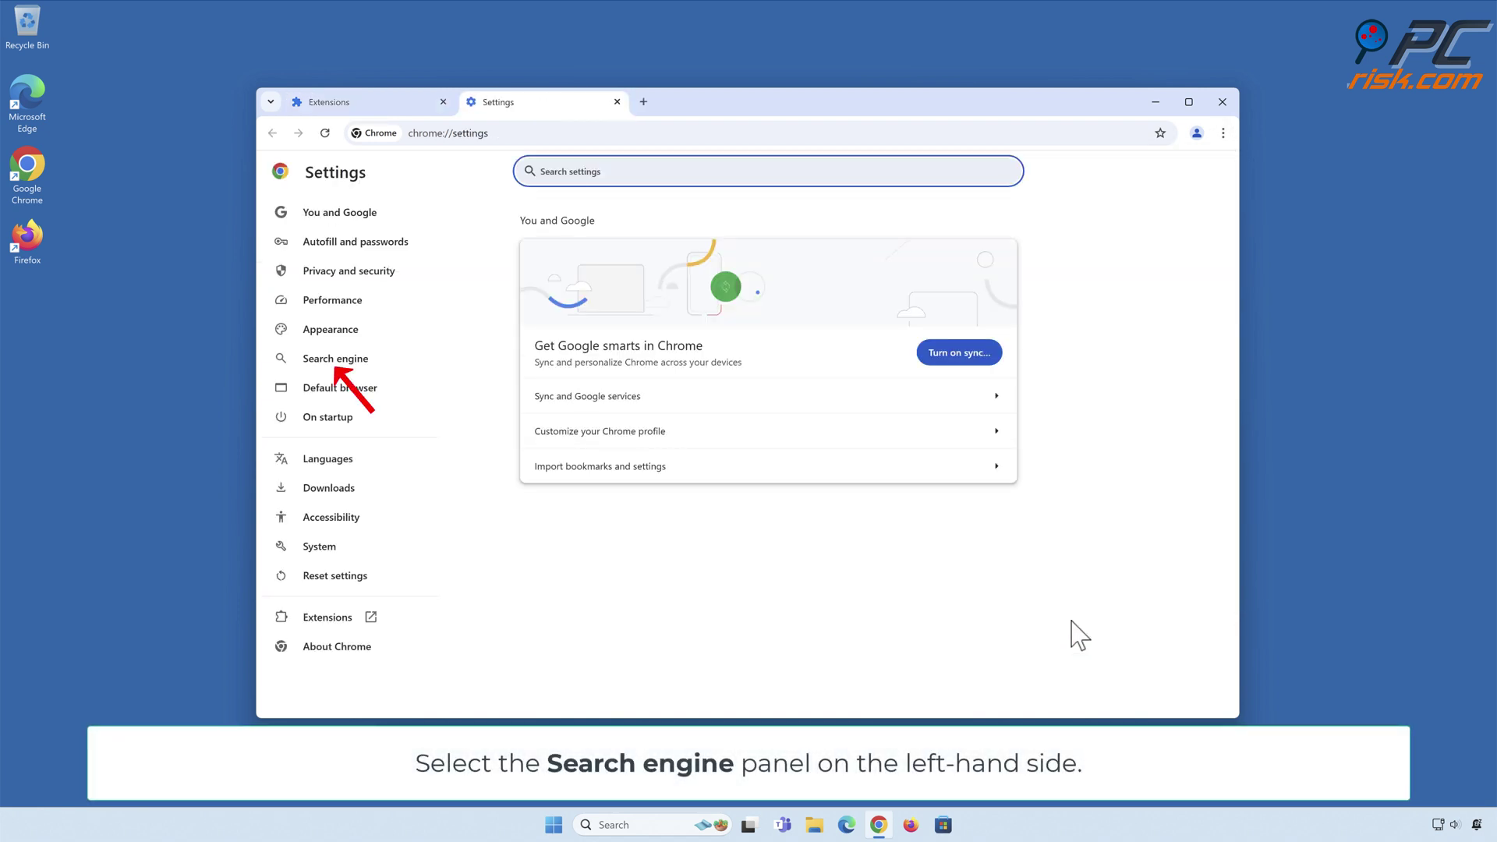
pyautogui.click(333, 363)
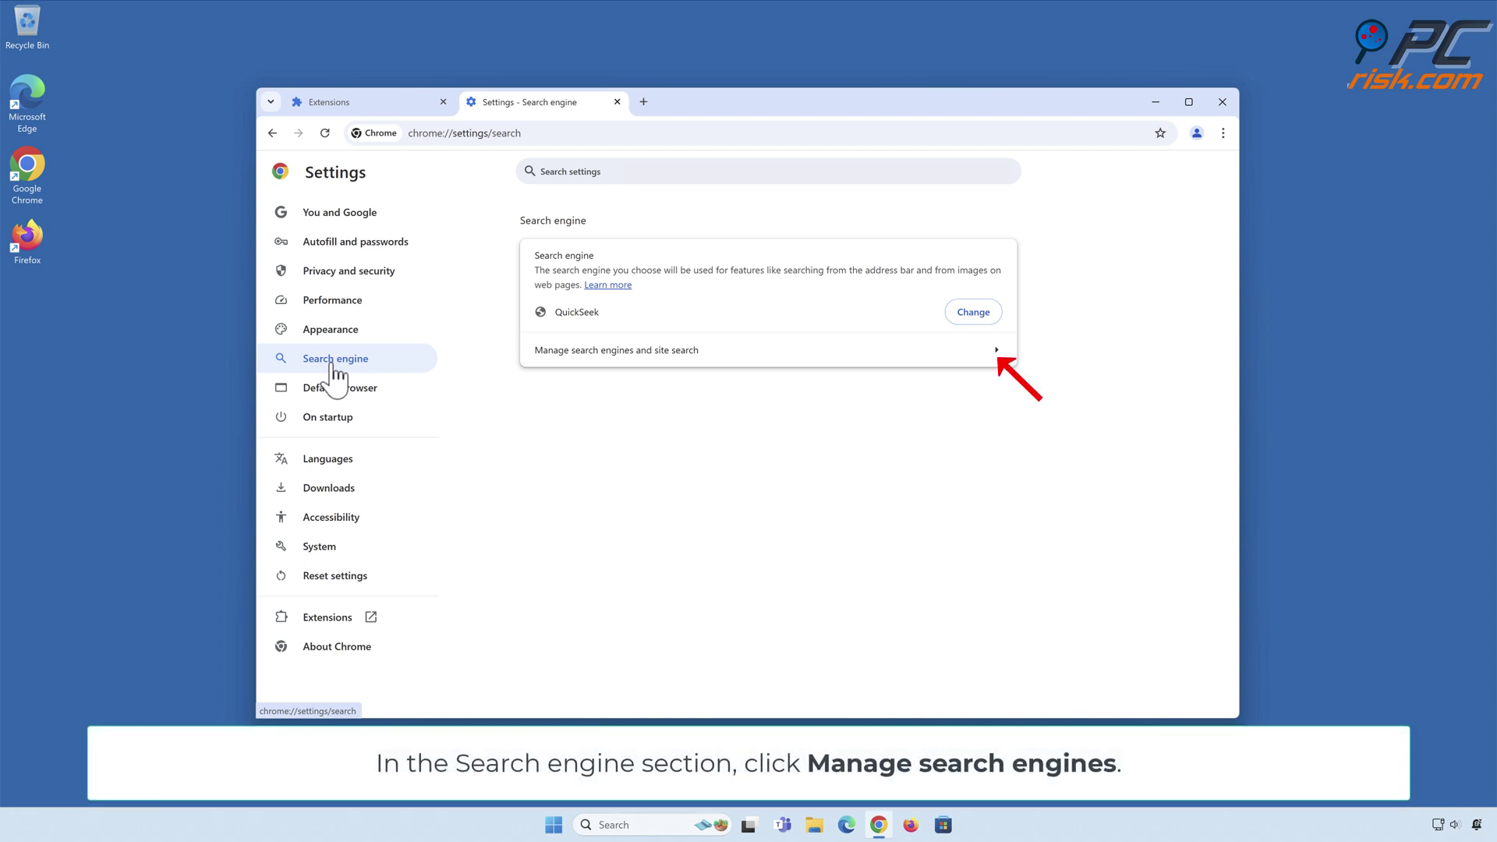
pyautogui.click(983, 358)
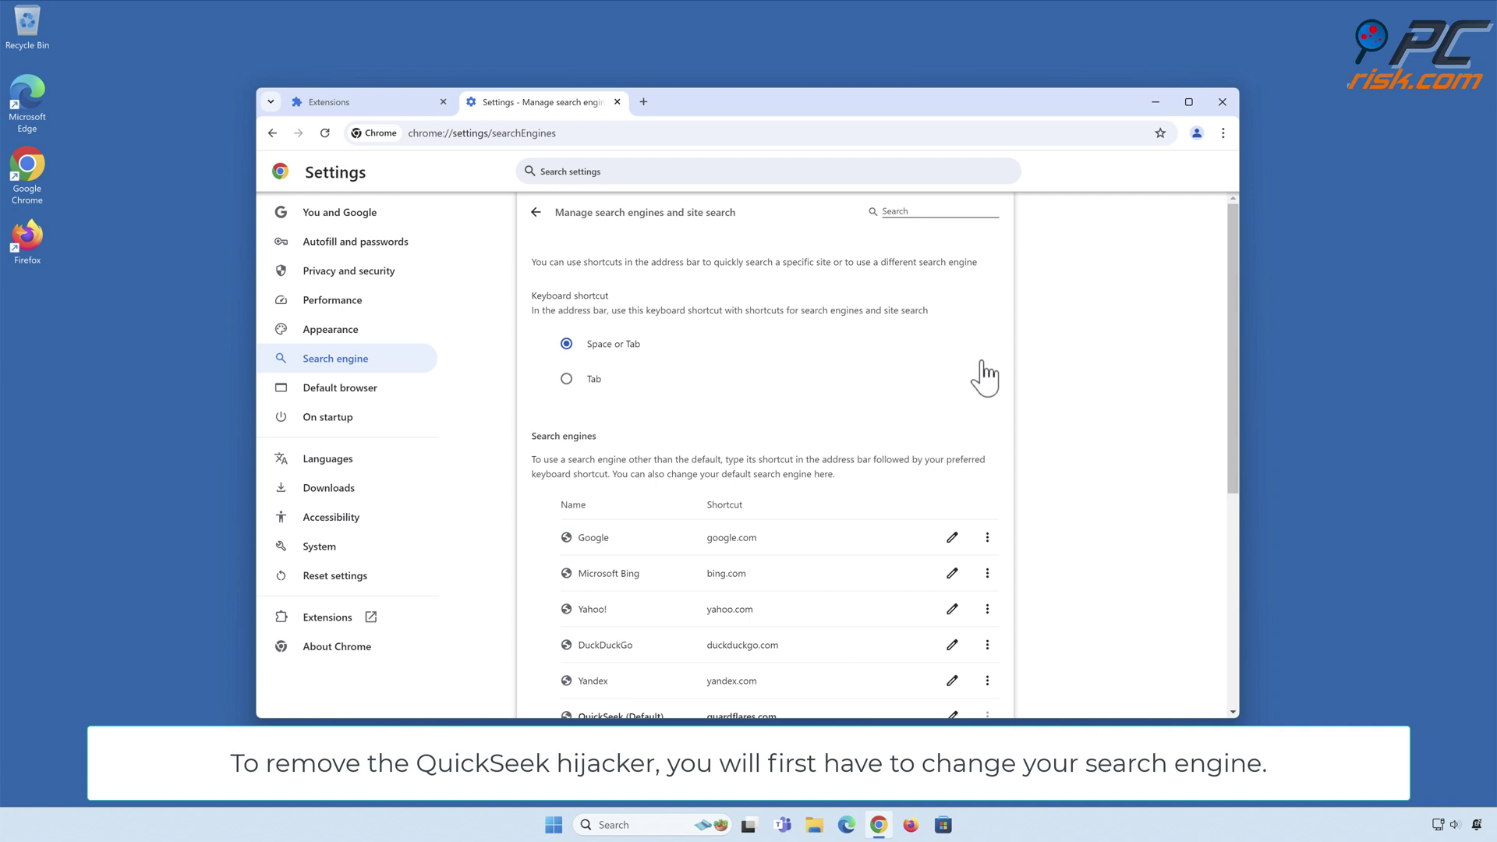
pyautogui.scroll(-3, 985, 377)
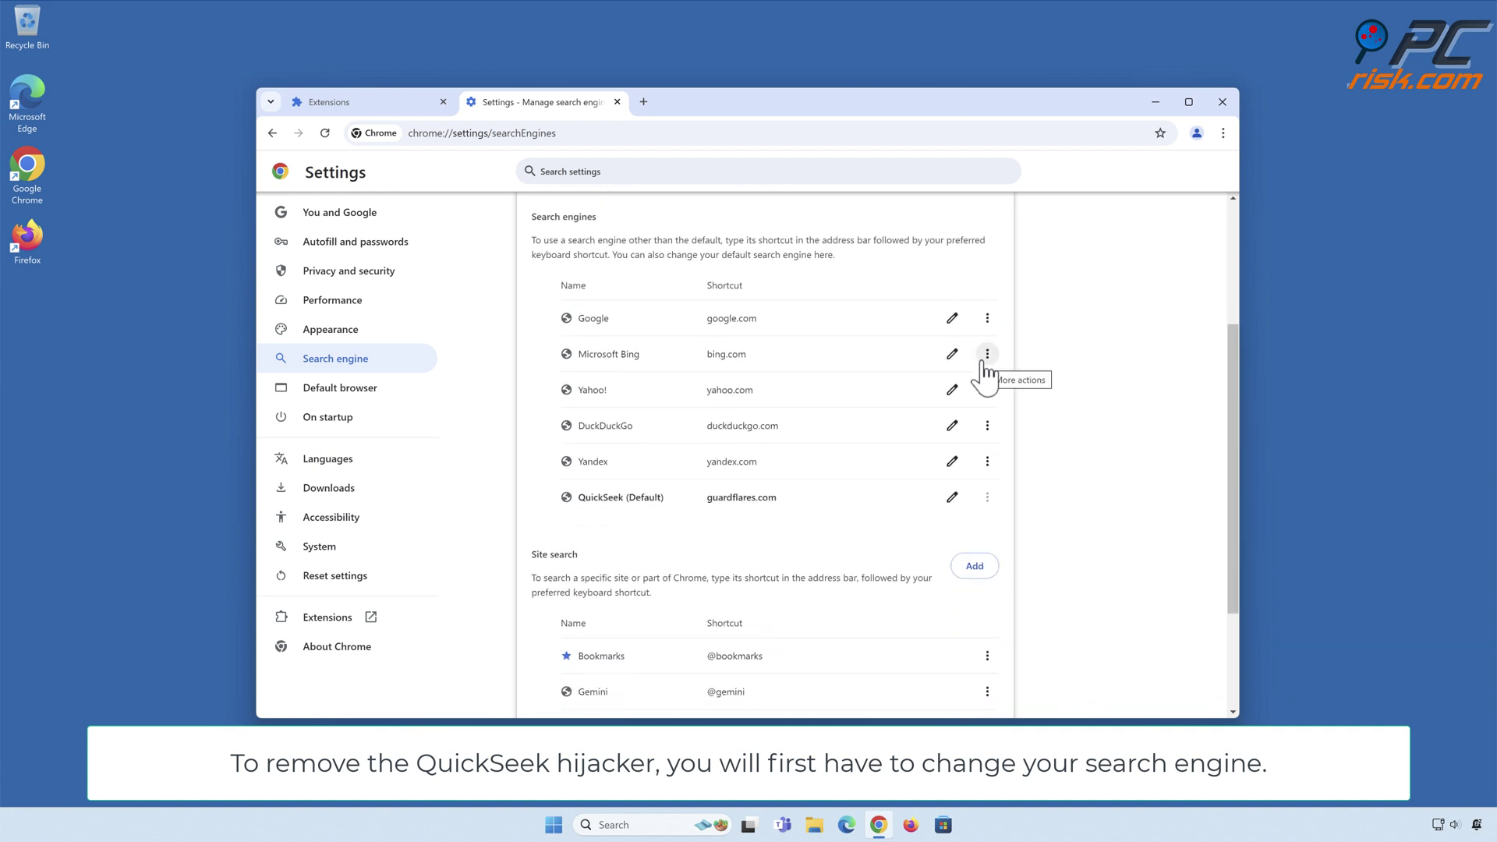
pyautogui.click(987, 320)
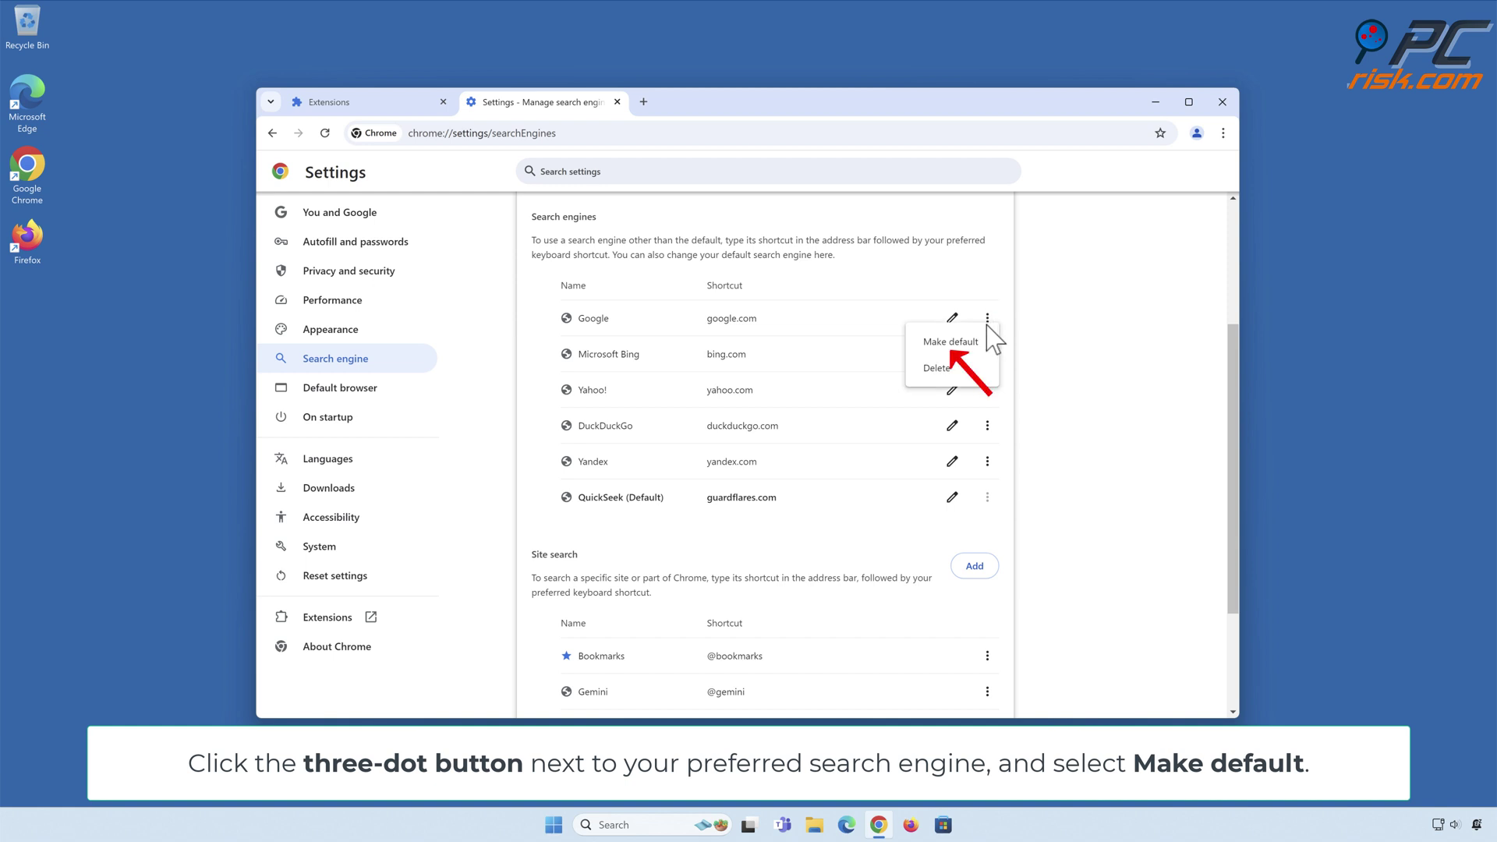
pyautogui.click(949, 349)
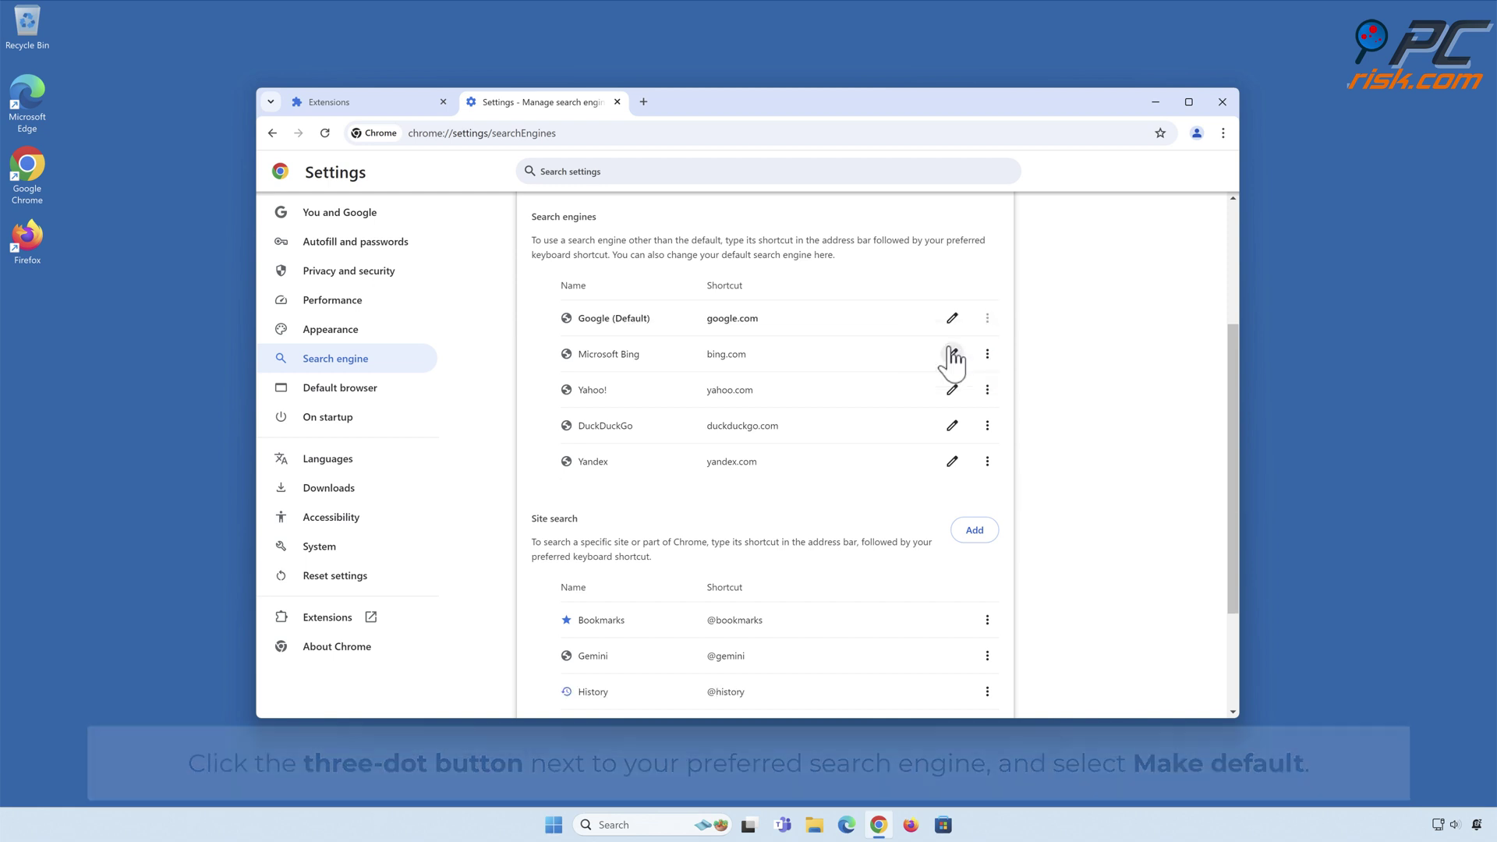
# Delete the QuickSeek guardflares.com site search shortcut.
pyautogui.scroll(-2, 953, 359)
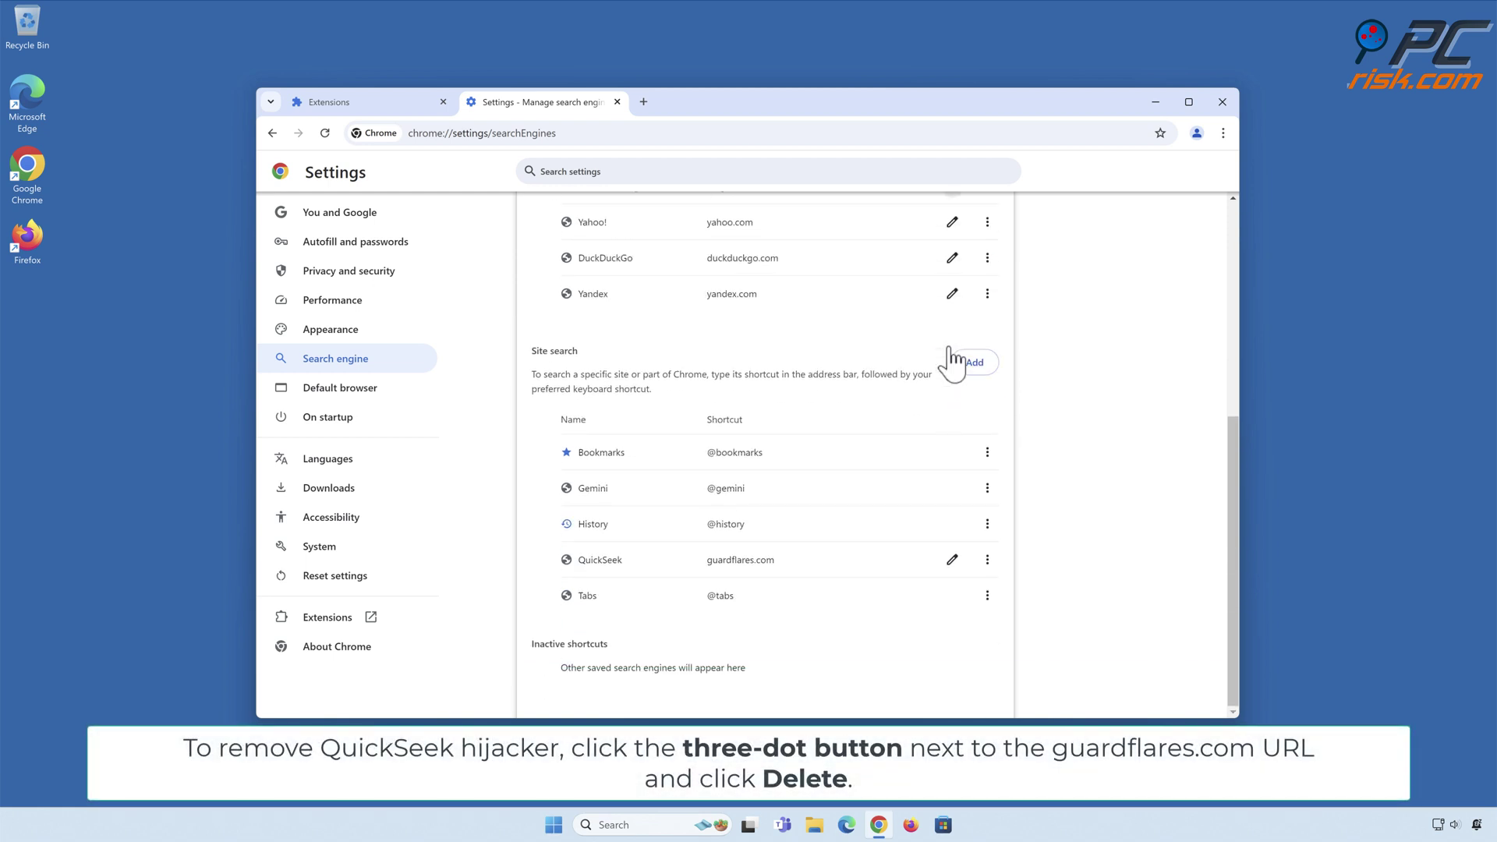
pyautogui.click(987, 561)
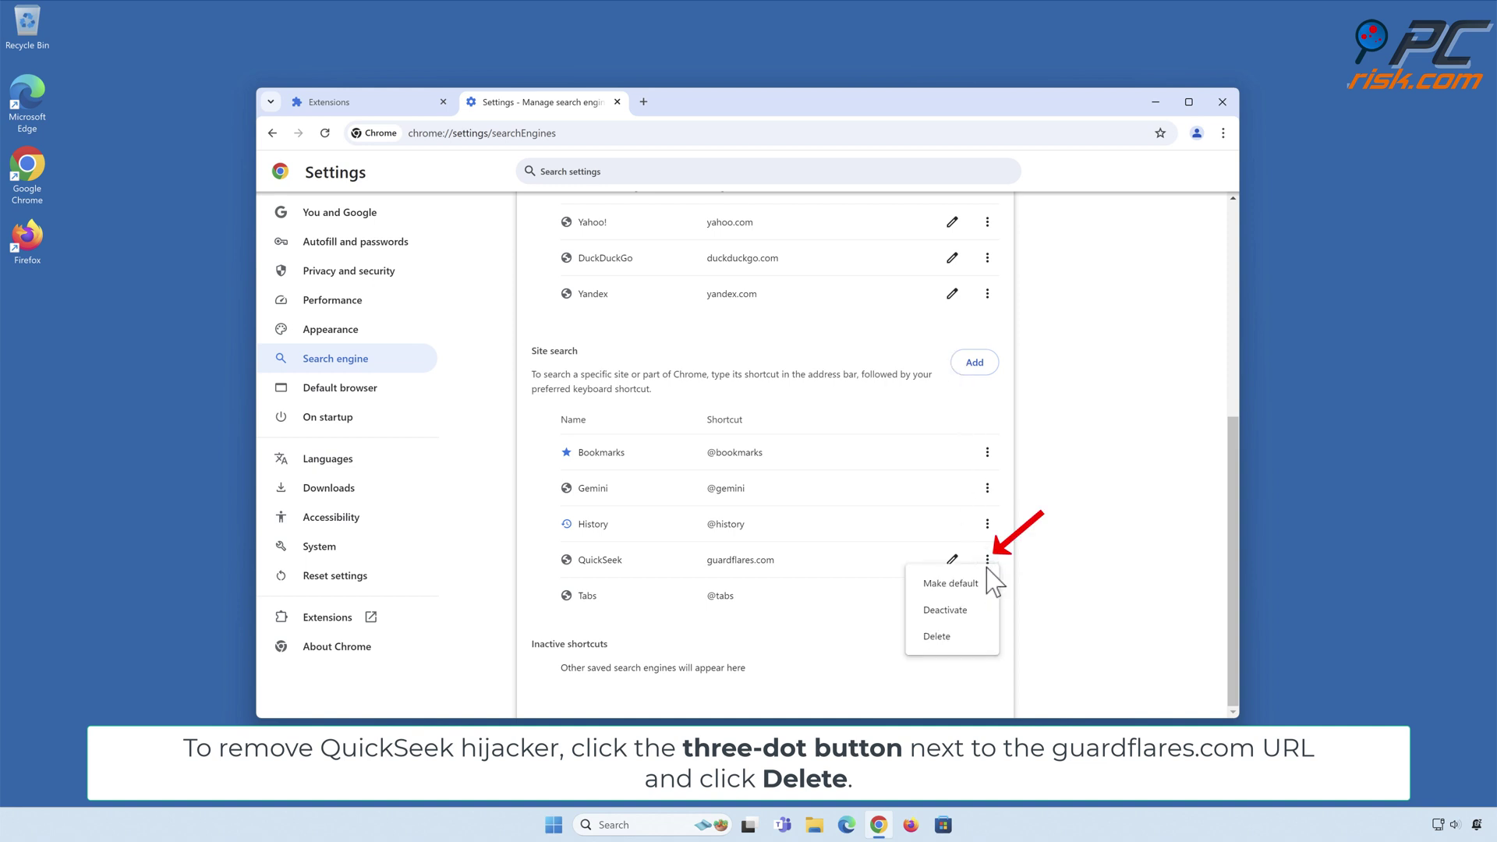
pyautogui.click(939, 646)
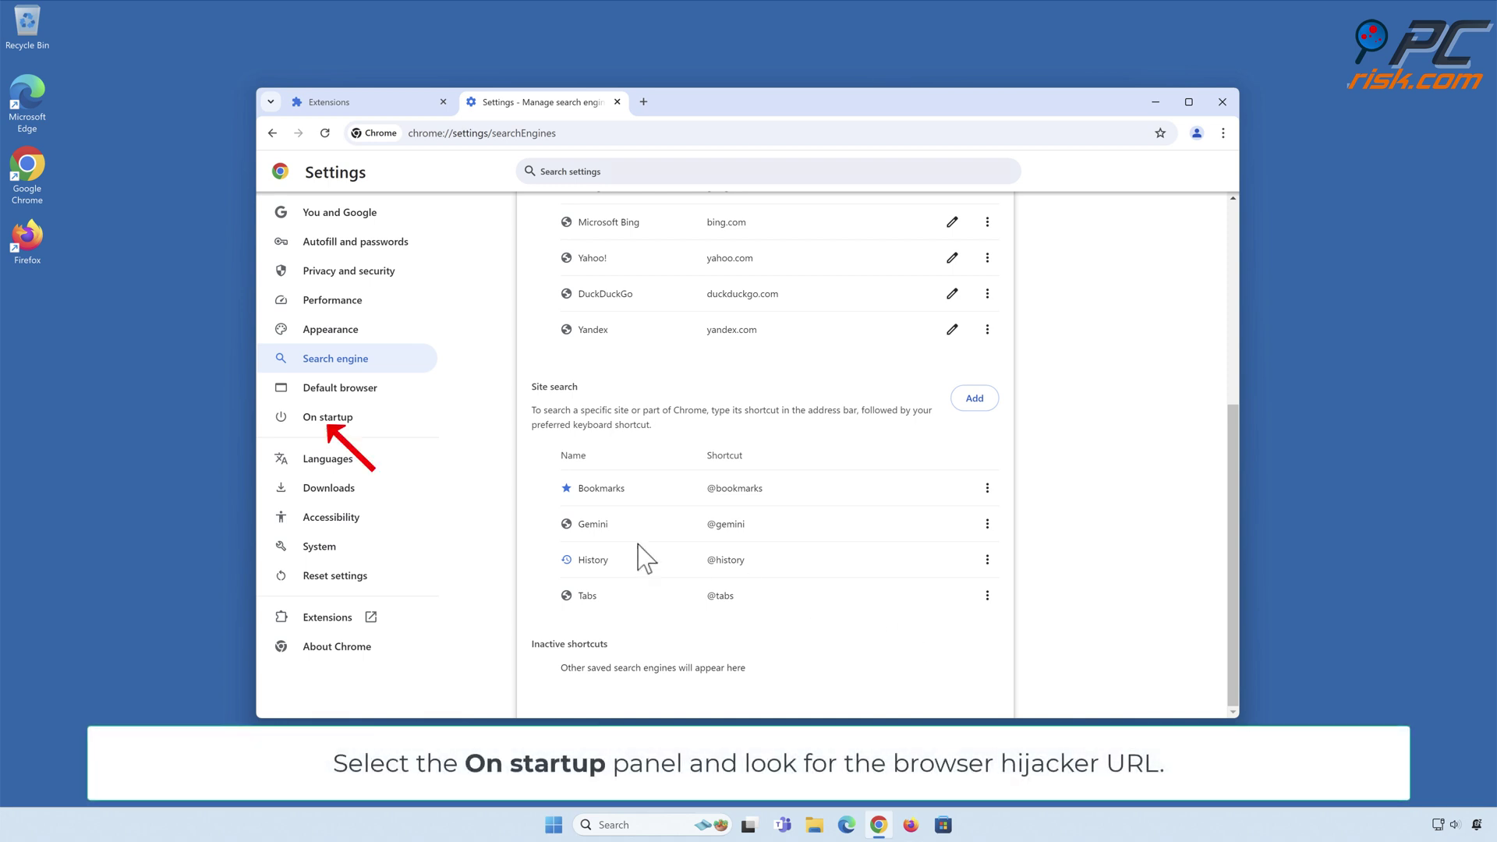
# Remove guardflares.com from Chrome's On startup pages and close the browser.
pyautogui.click(333, 425)
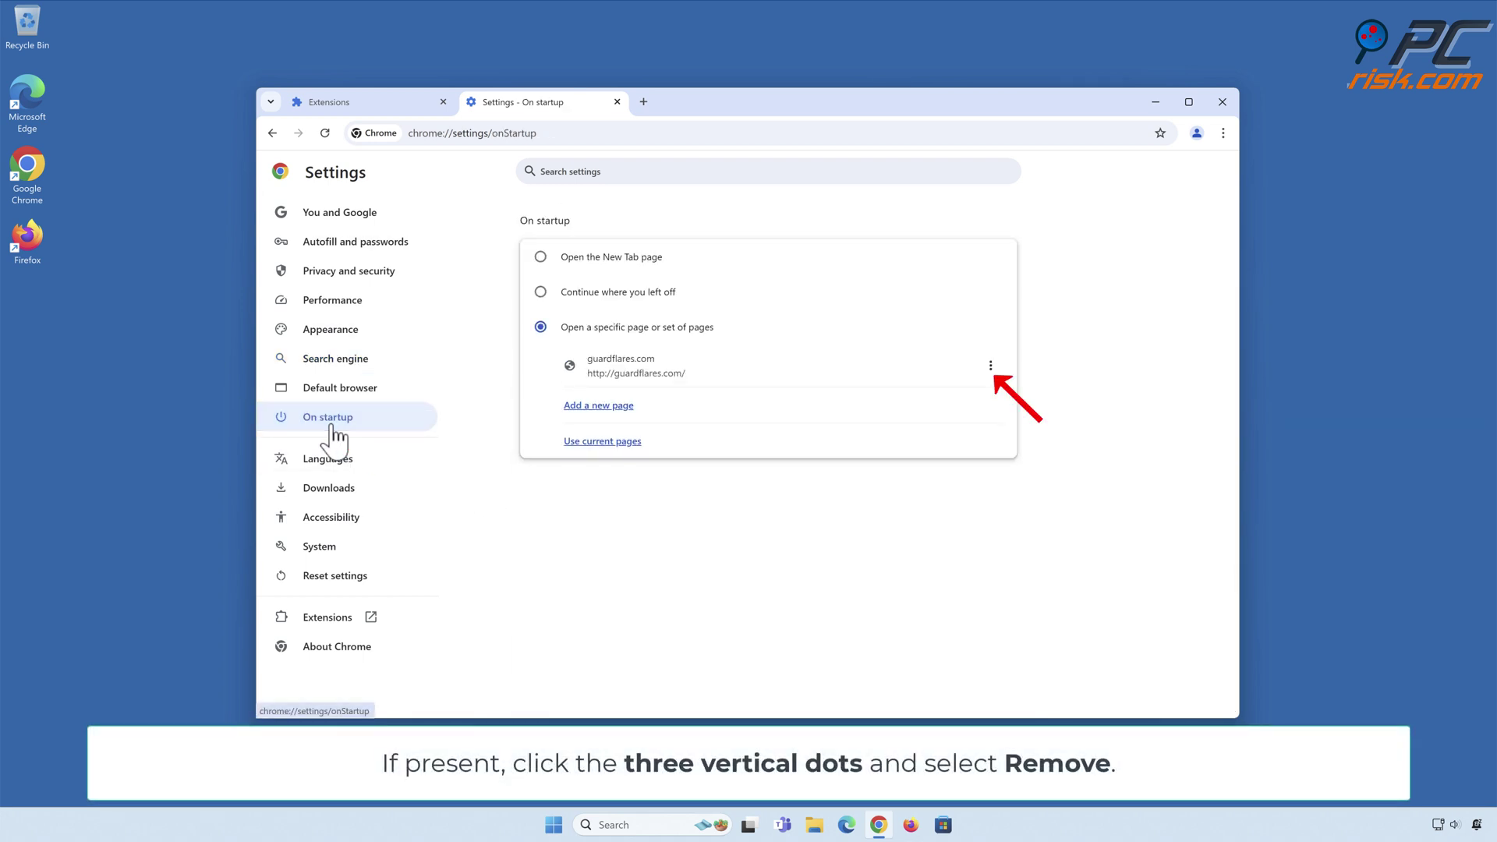
pyautogui.click(990, 366)
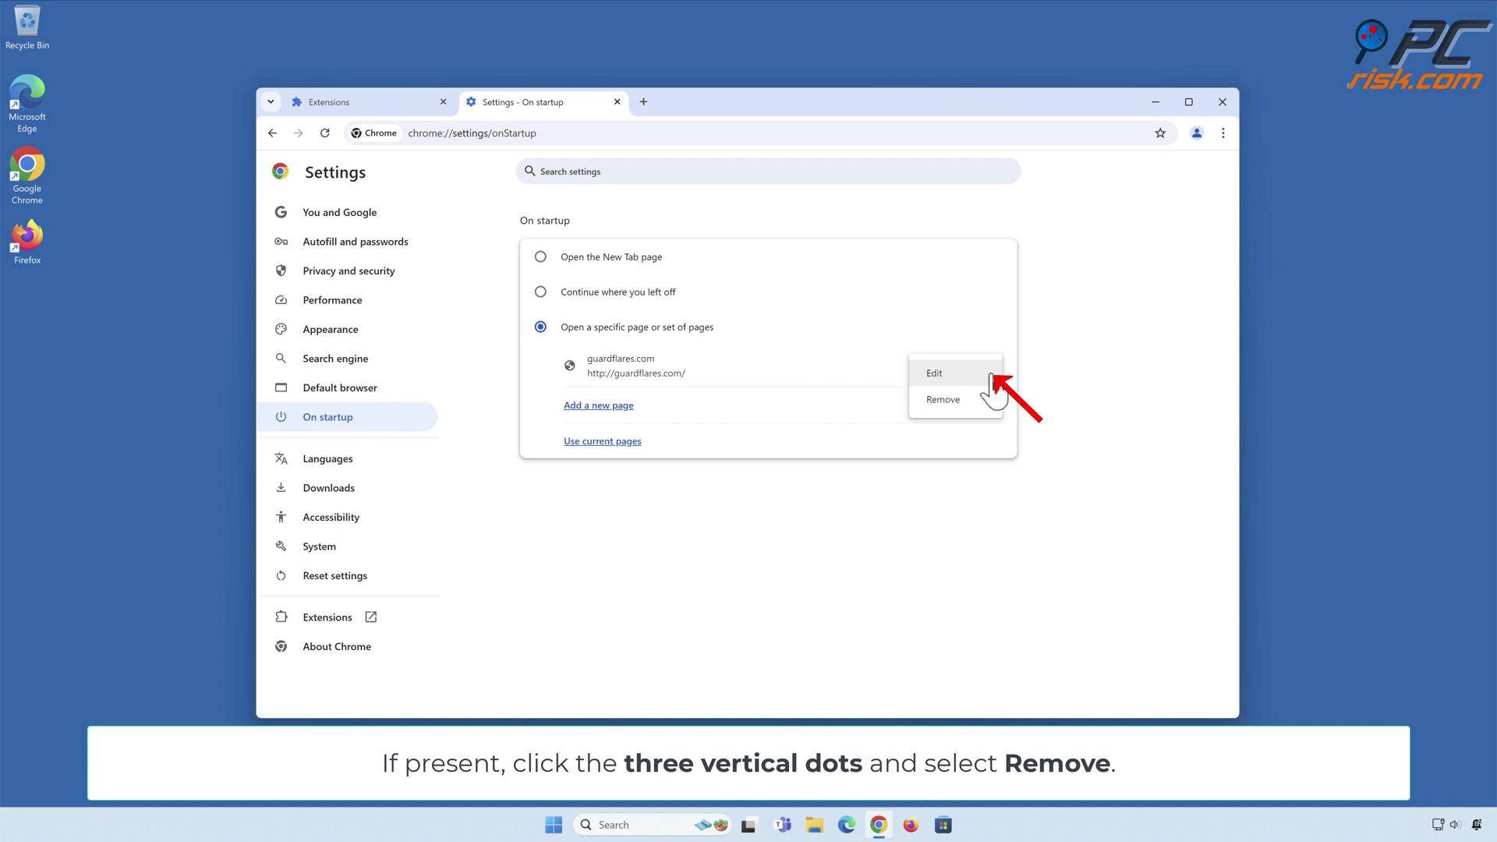
pyautogui.click(943, 400)
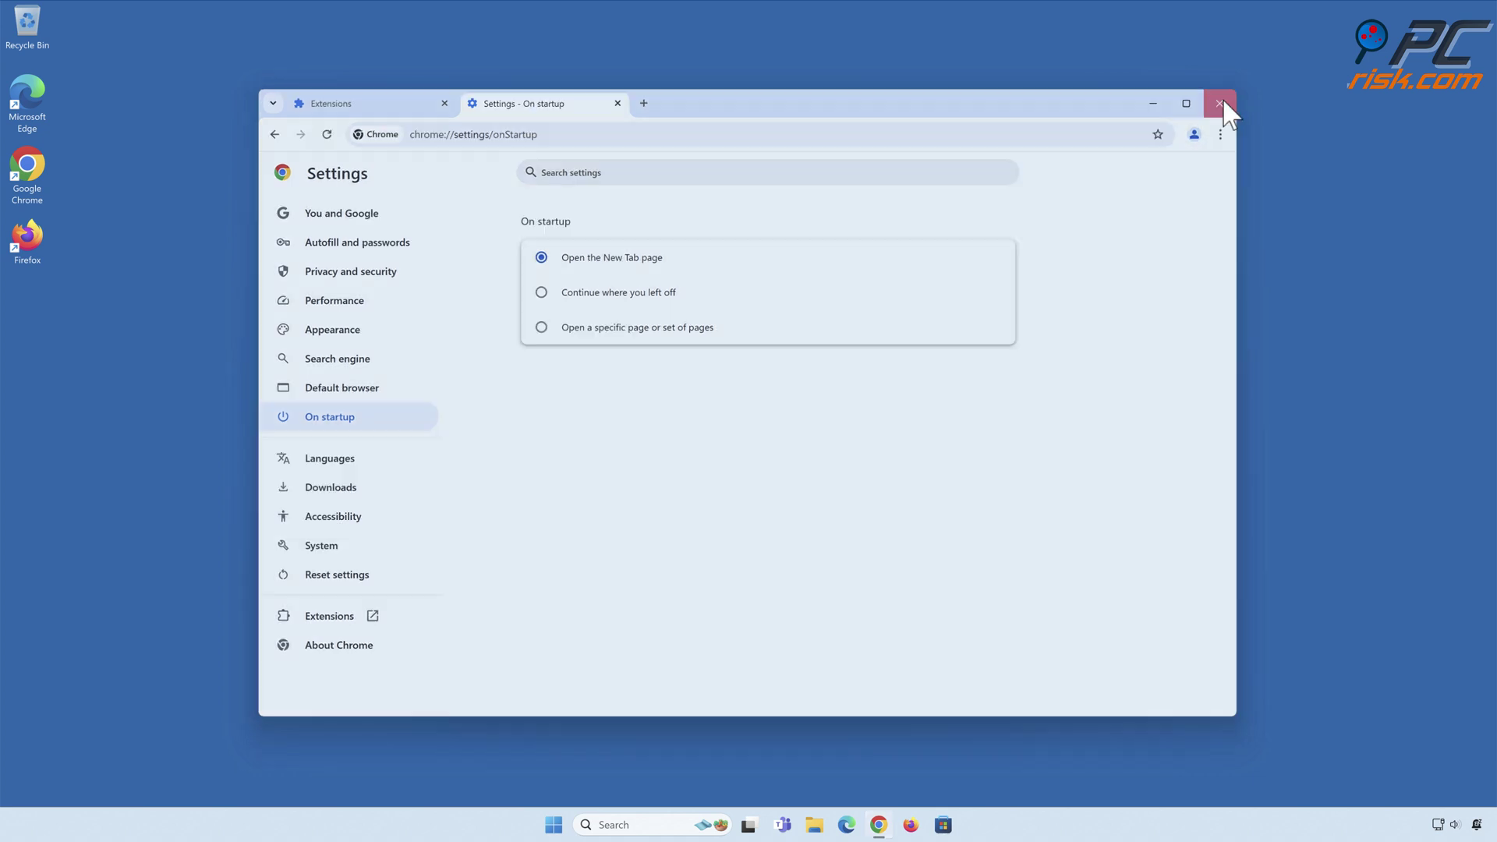
pyautogui.click(1222, 101)
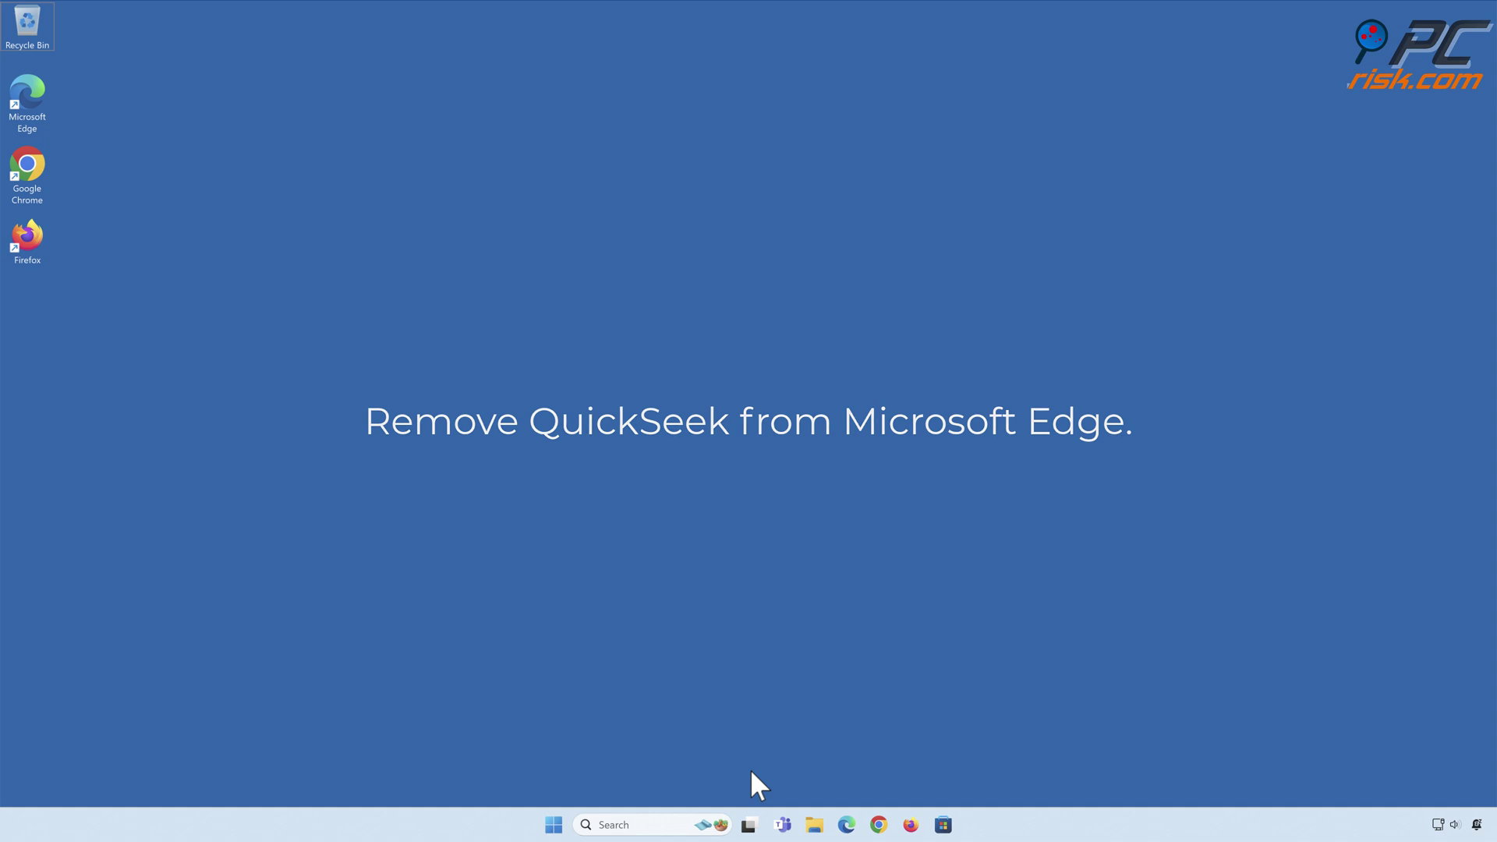
# Launch Microsoft Edge and remove the QuickSeek extension via Manage extensions.
pyautogui.click(846, 823)
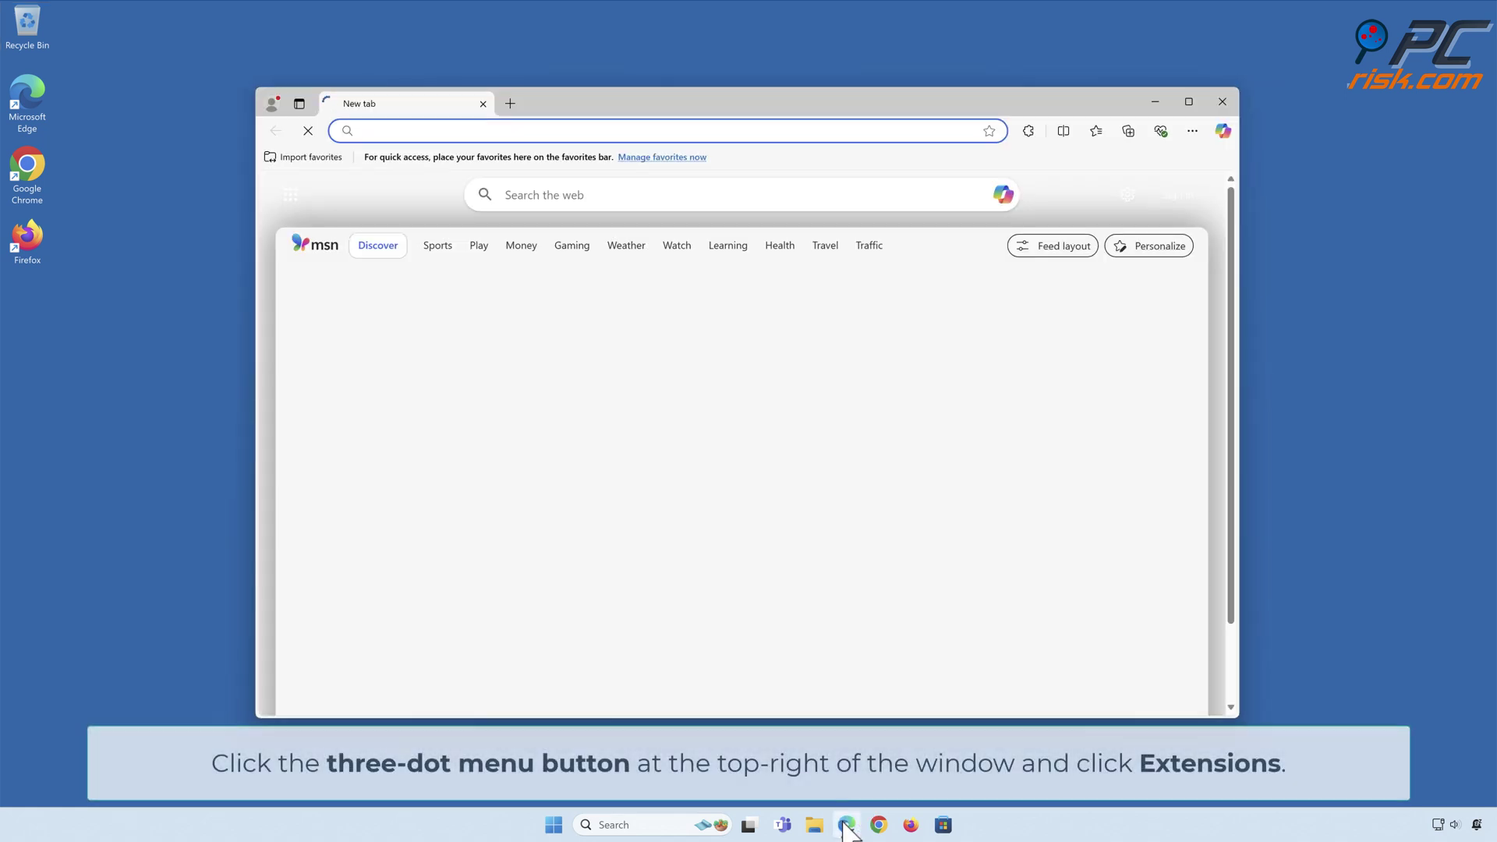
pyautogui.click(1191, 131)
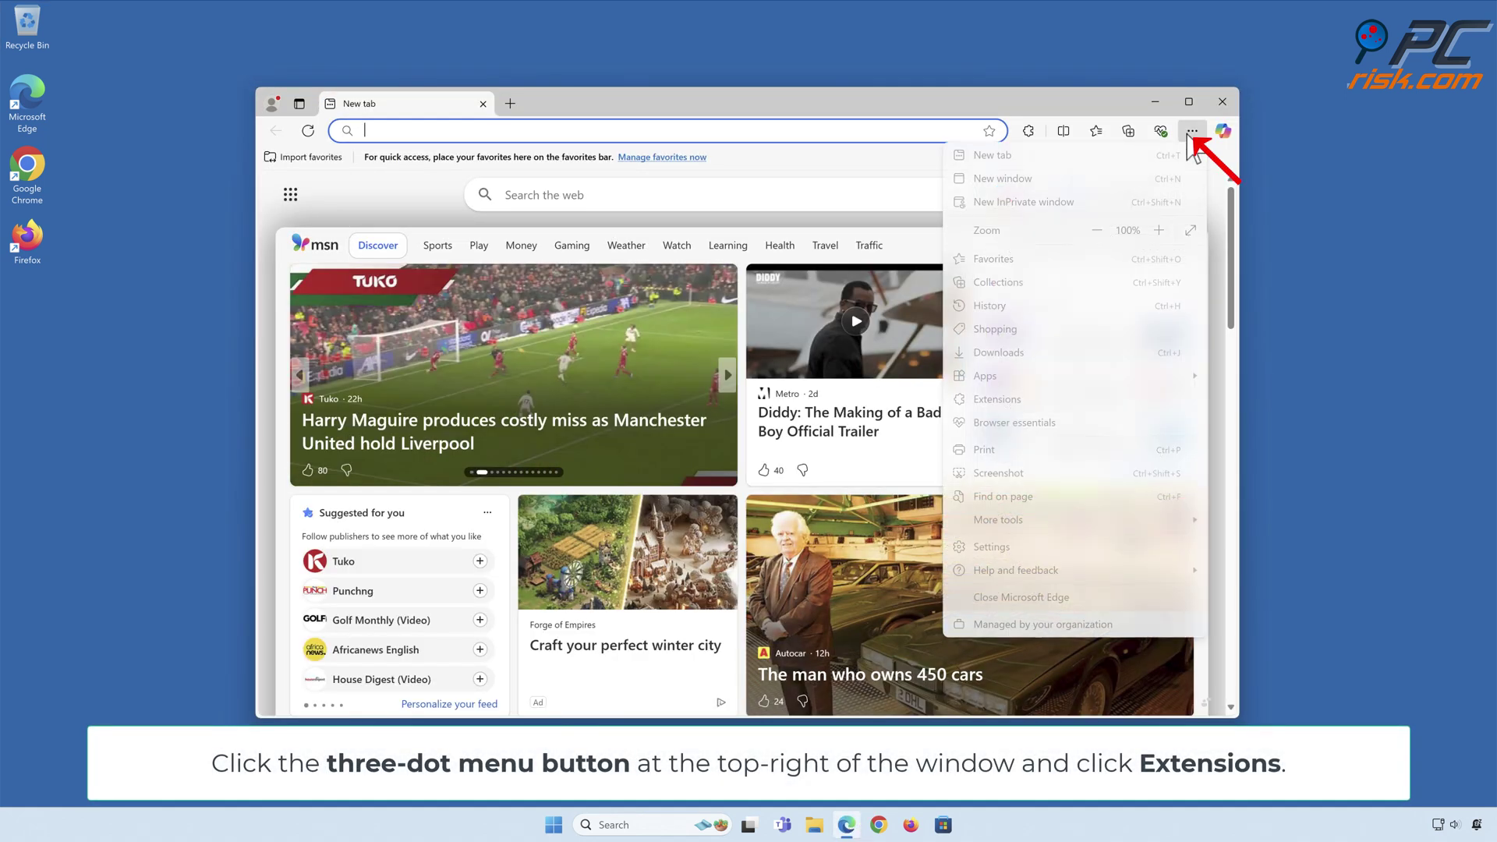
pyautogui.click(1000, 400)
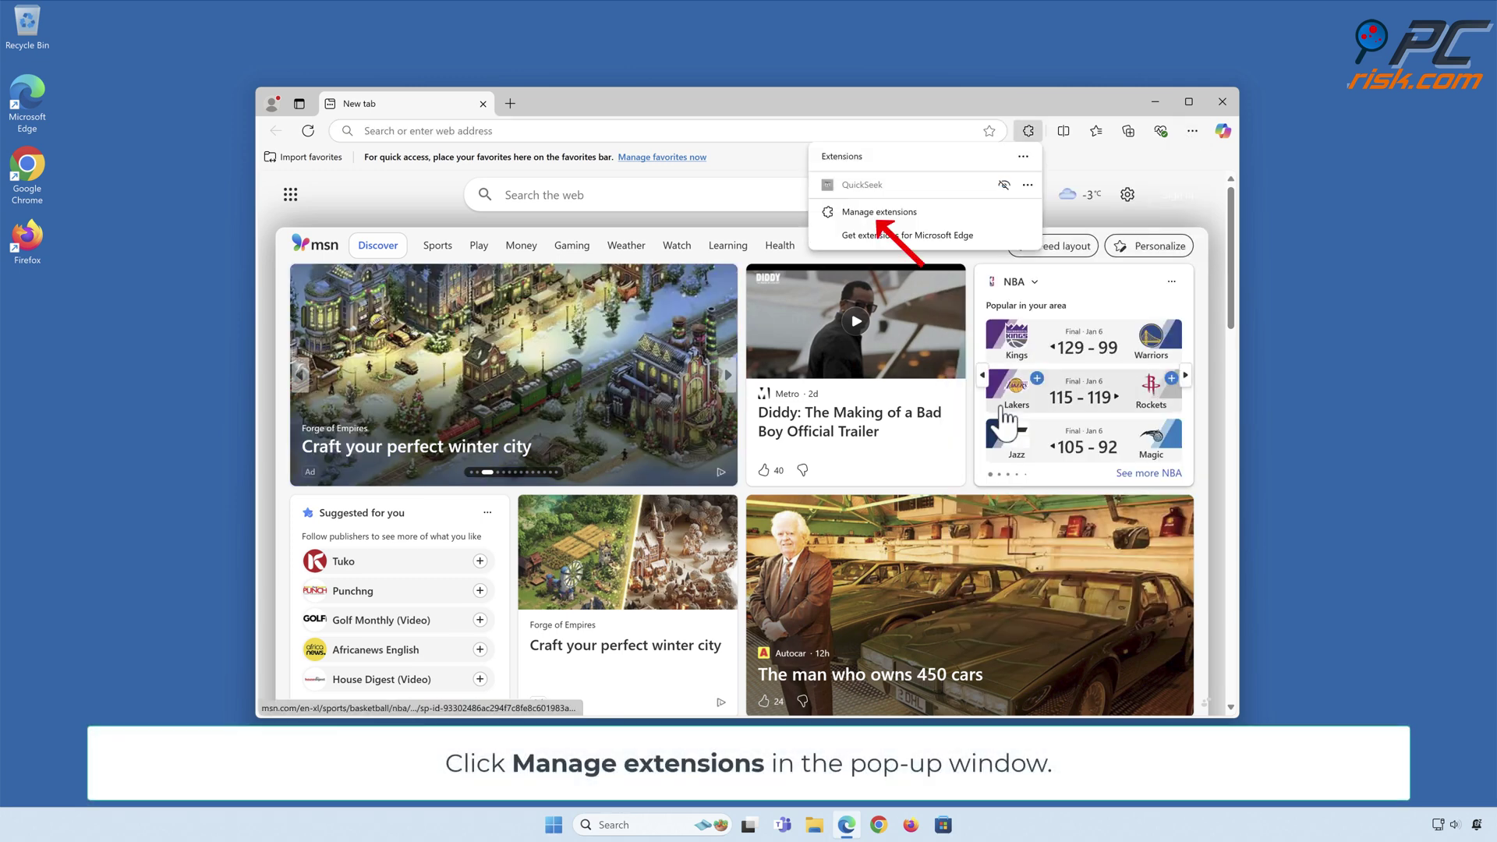
pyautogui.click(881, 219)
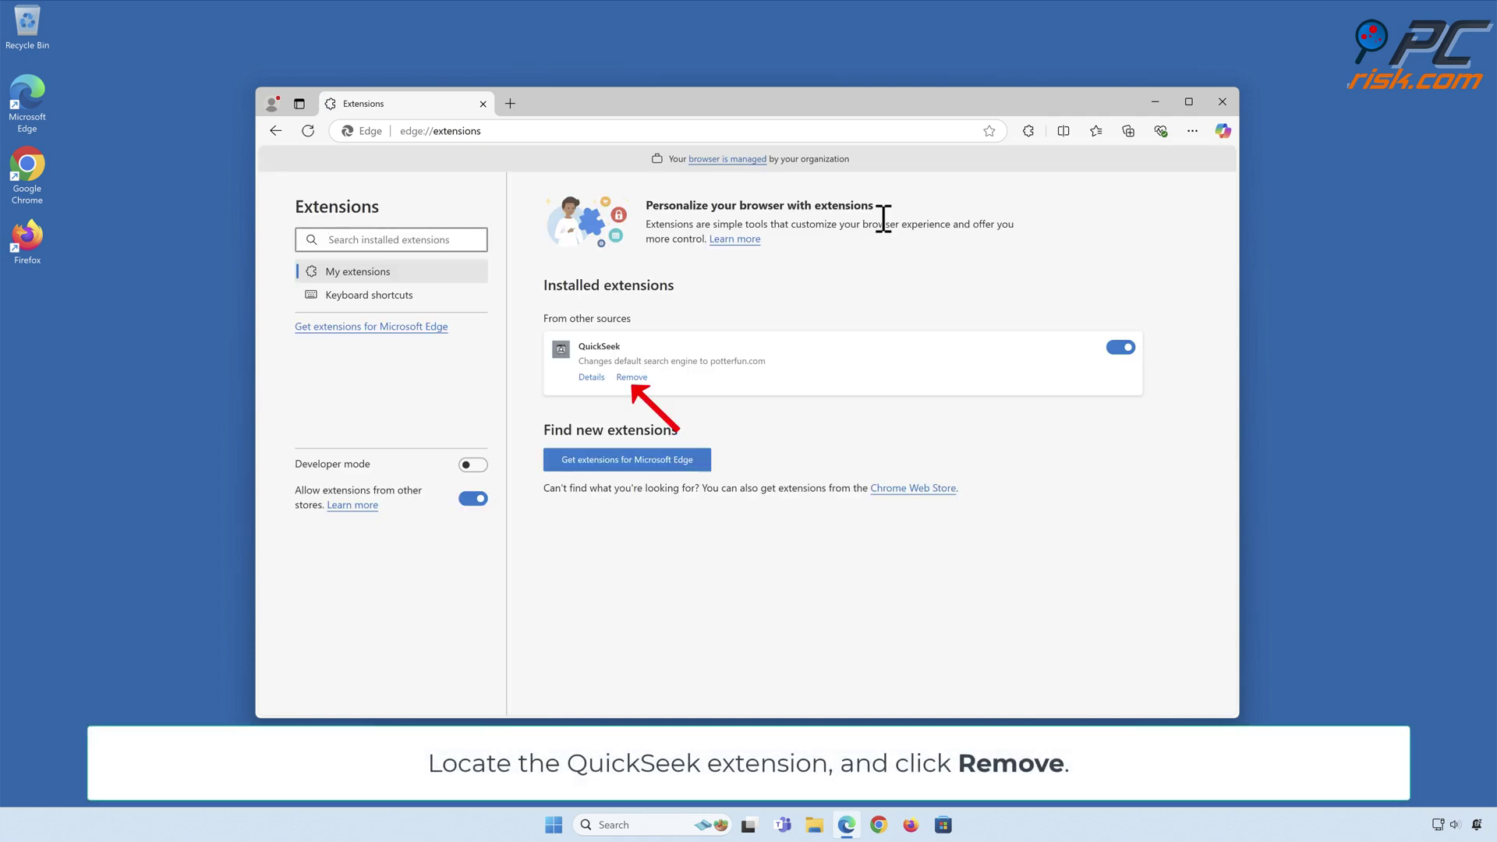
pyautogui.click(632, 379)
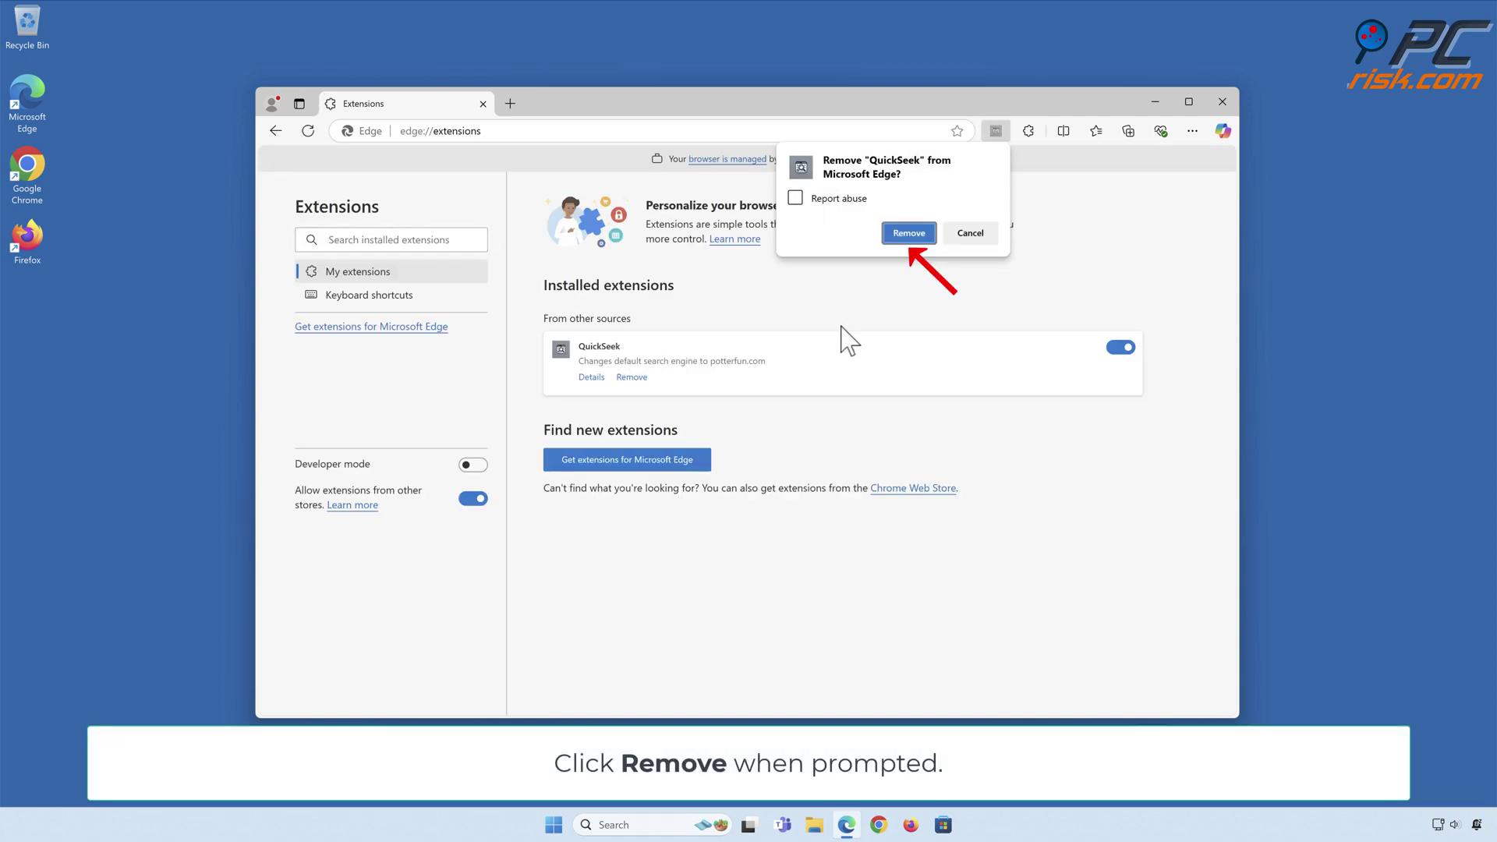
pyautogui.click(911, 238)
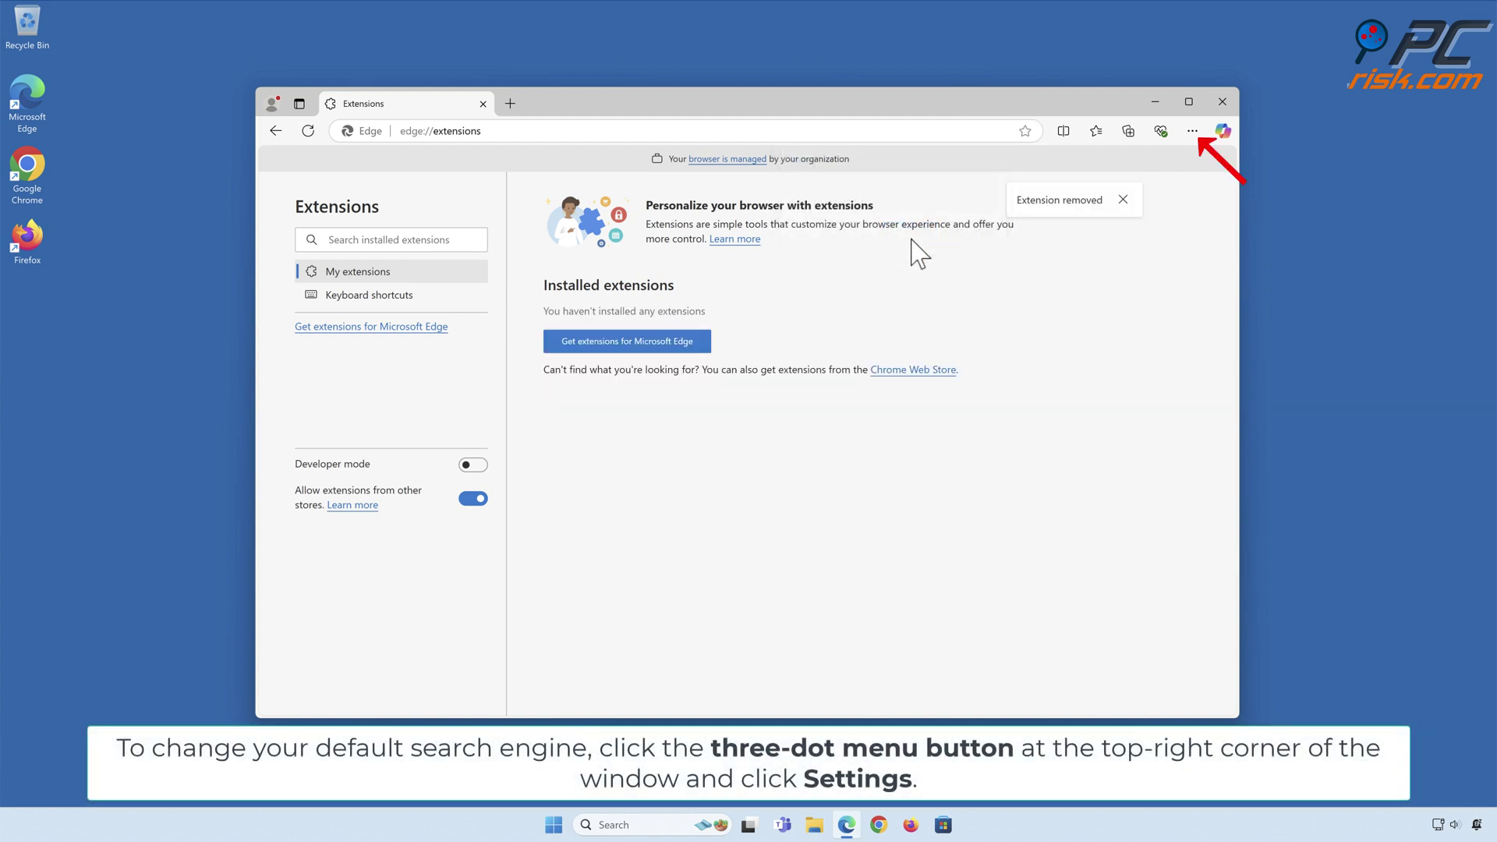
# Open Edge's Address bar and search settings under Privacy, search, and services, showing QuickSeek as default.
pyautogui.click(1192, 131)
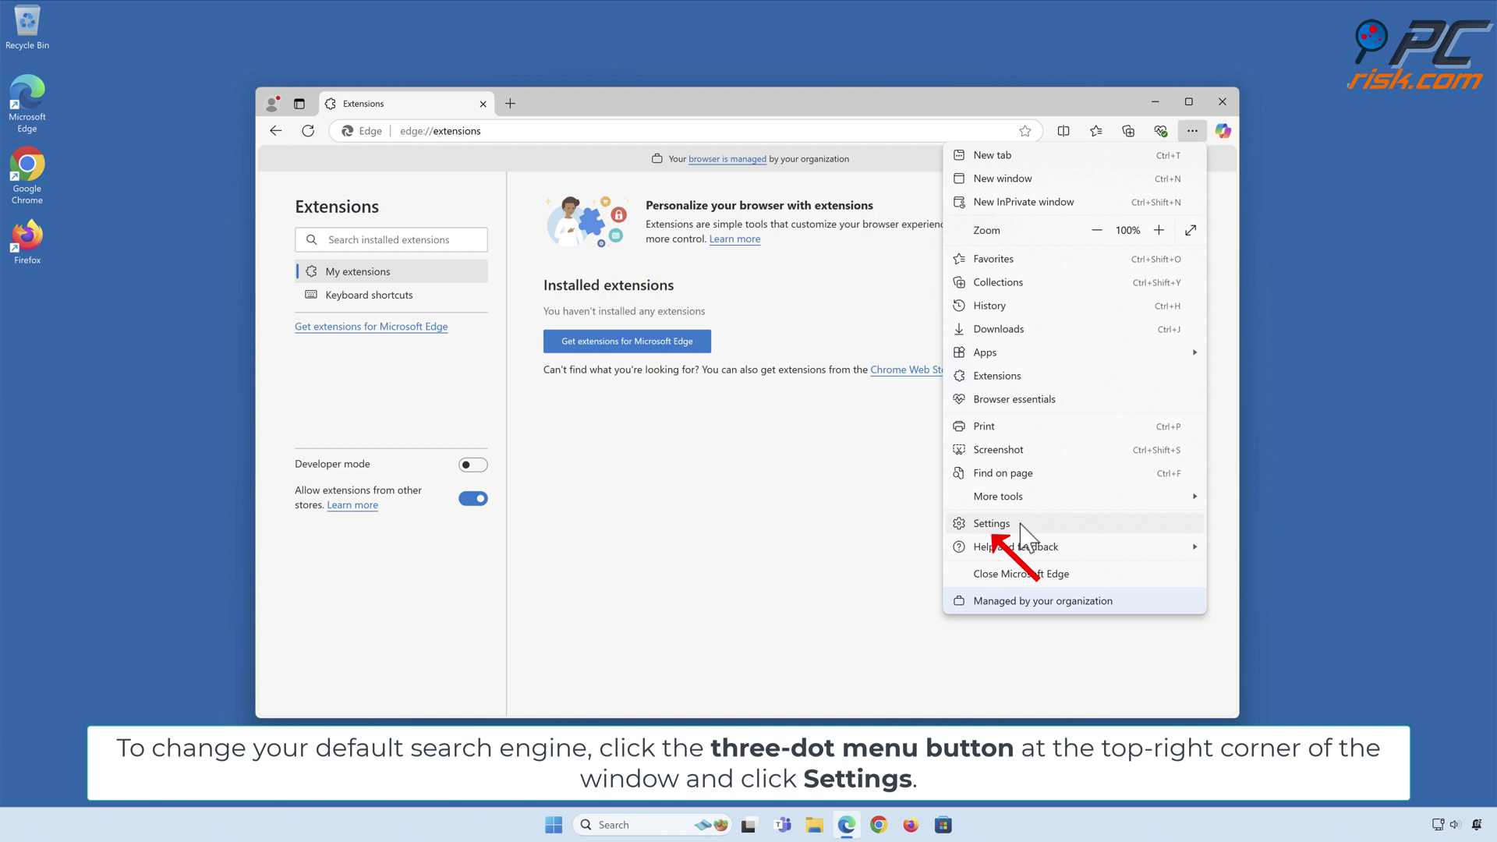
pyautogui.click(1020, 525)
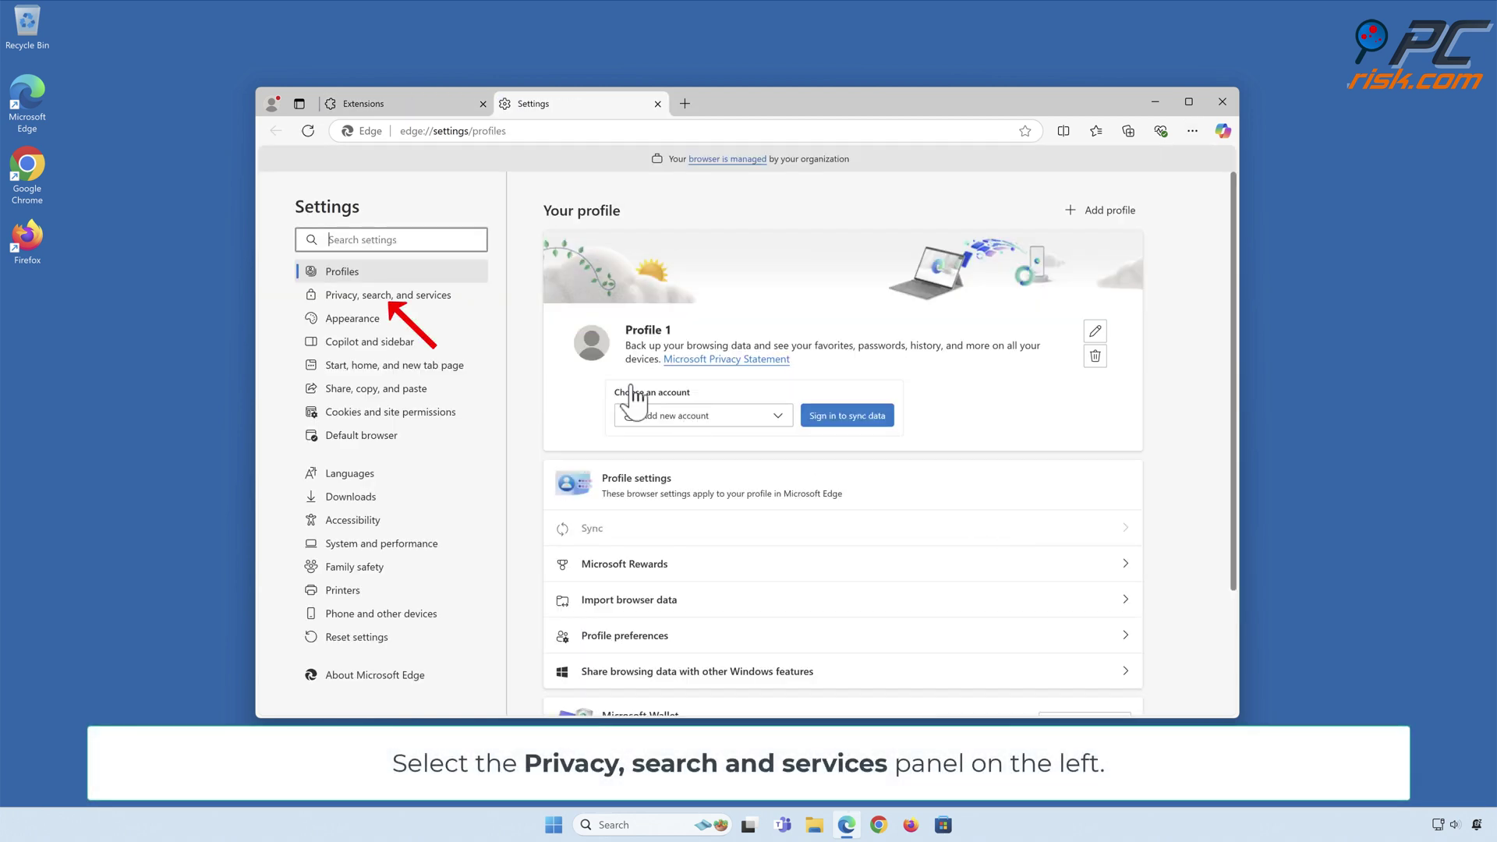
pyautogui.click(392, 302)
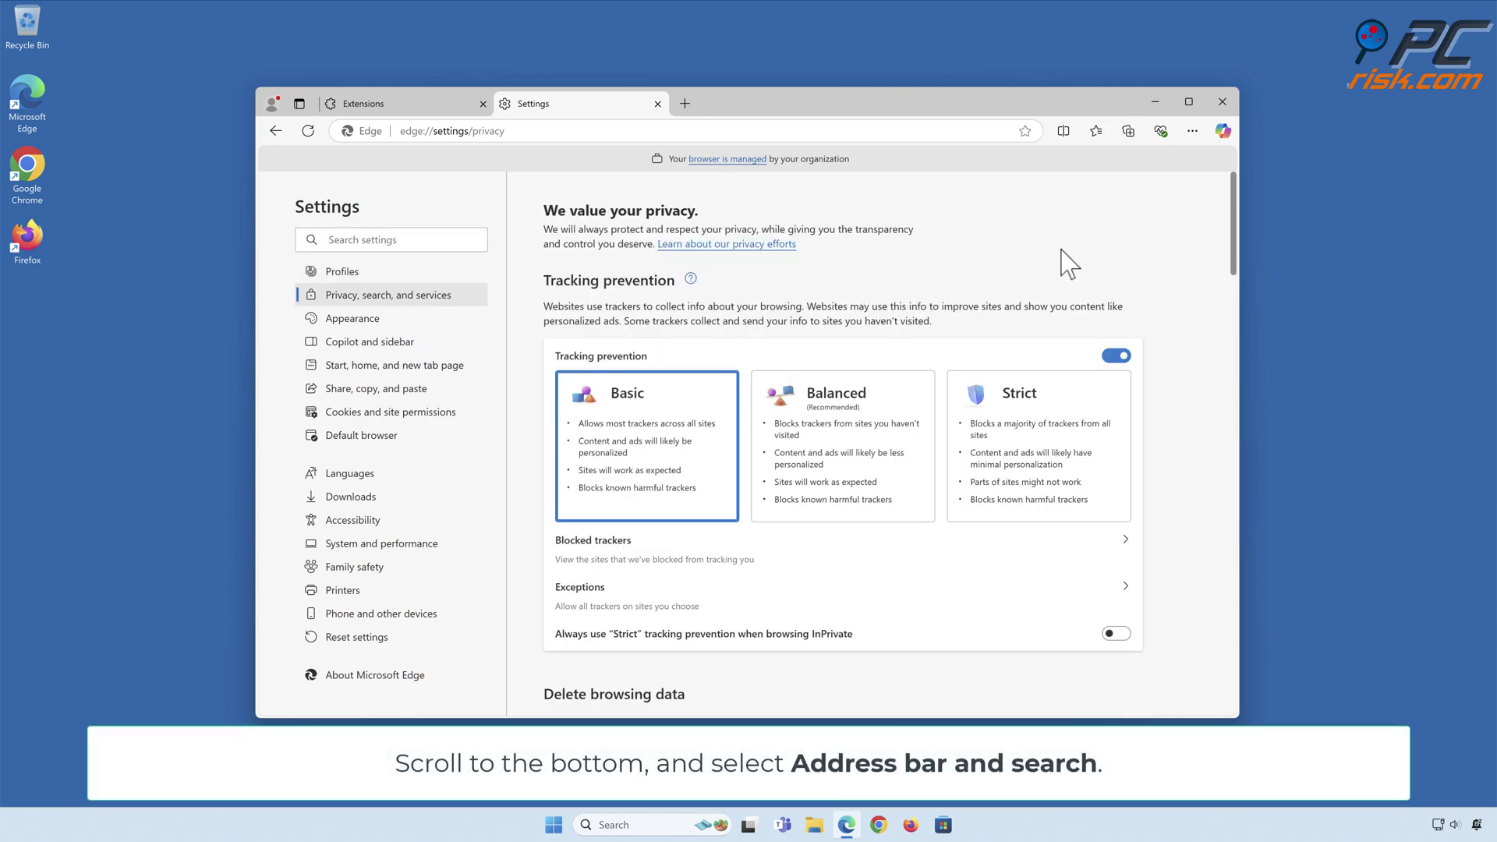
pyautogui.scroll(-15, 1067, 263)
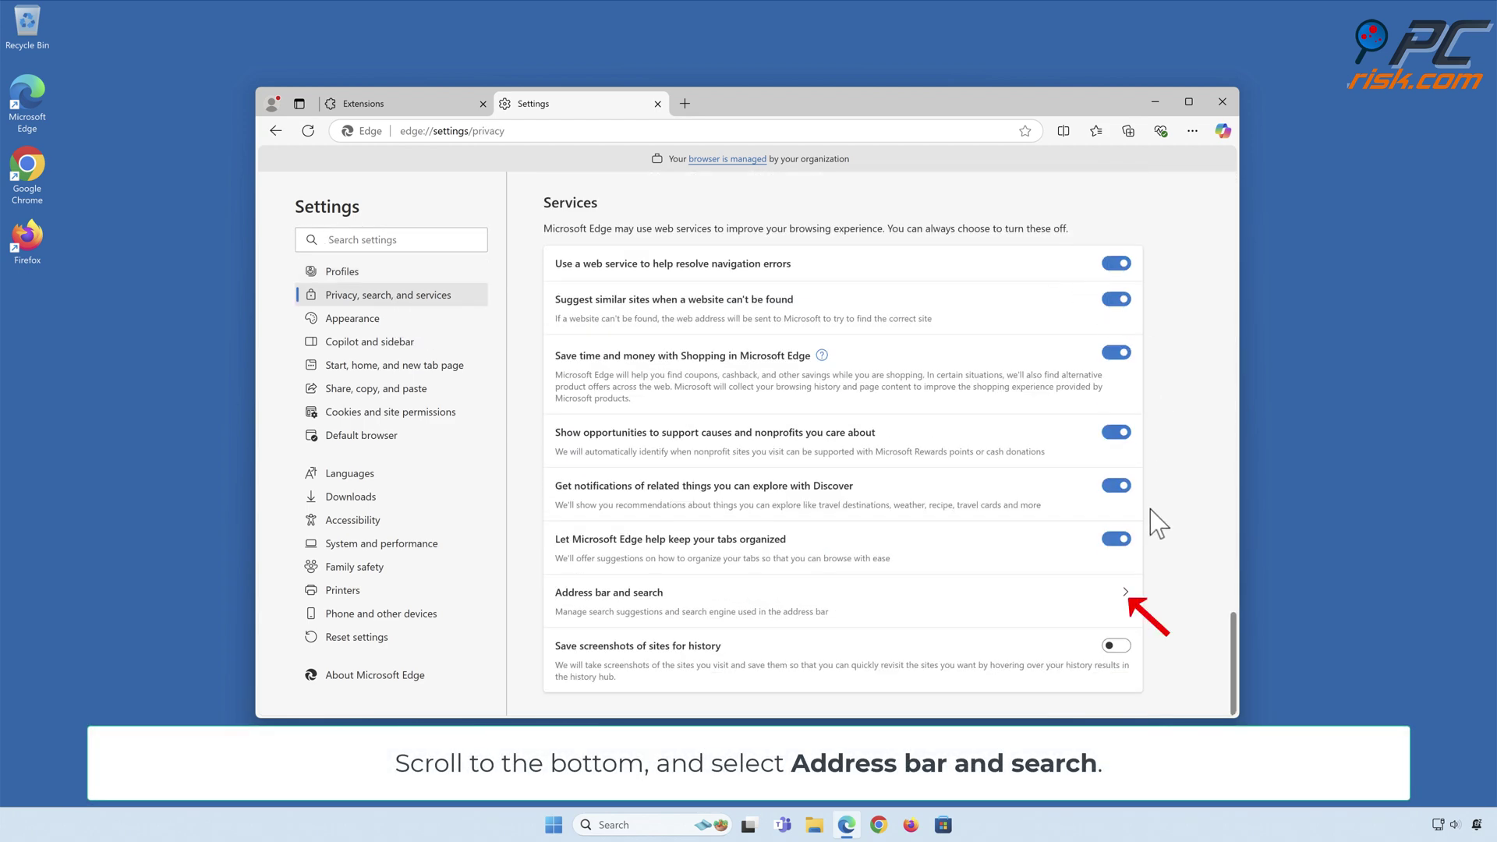
pyautogui.click(1124, 600)
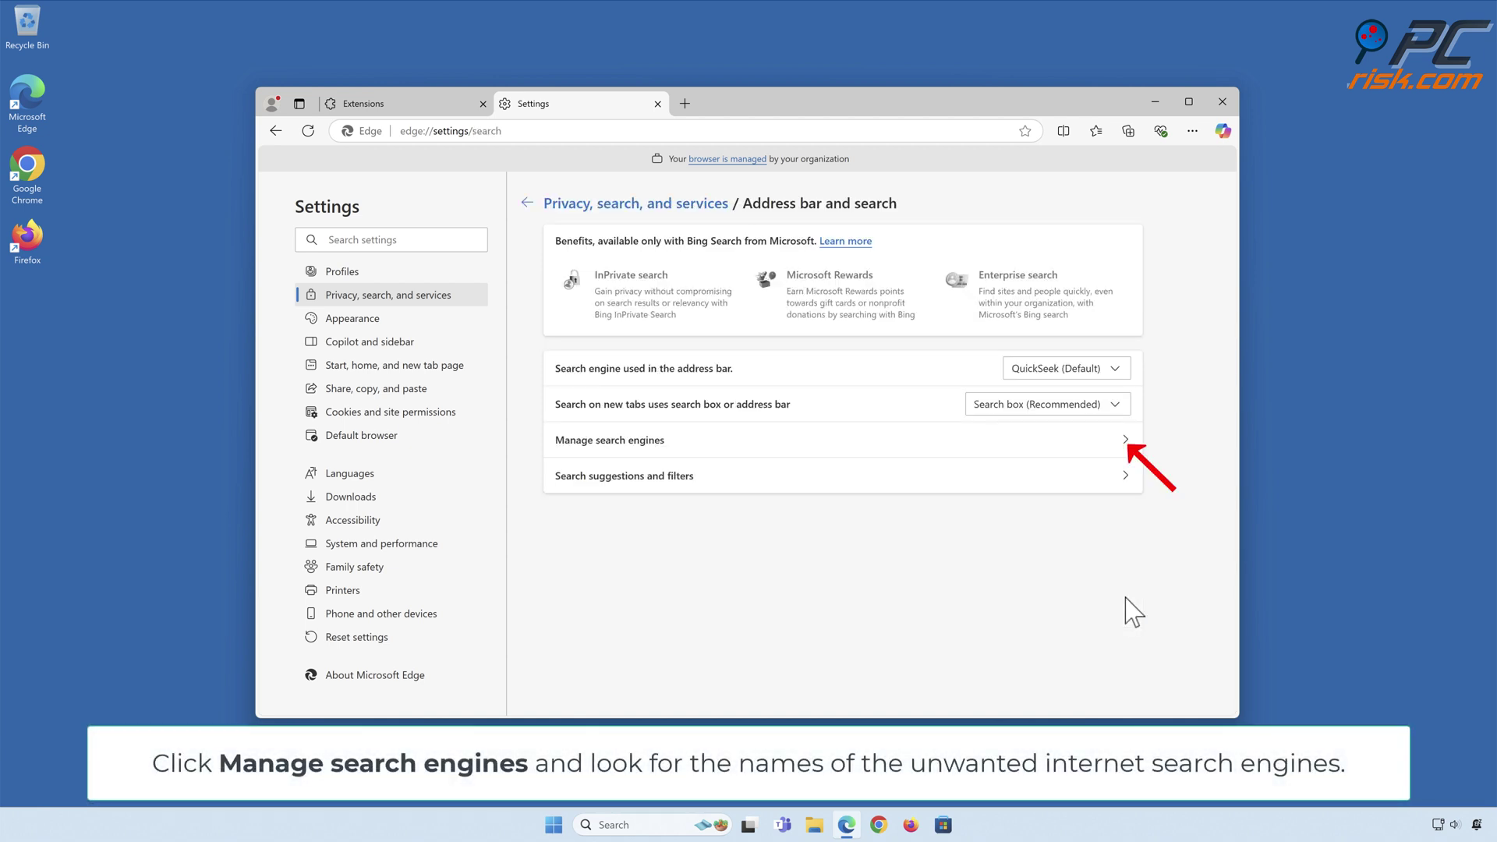
# In Manage search engines, make Bing the default and remove the QuickSeek guardflares.com entry.
pyautogui.click(1126, 448)
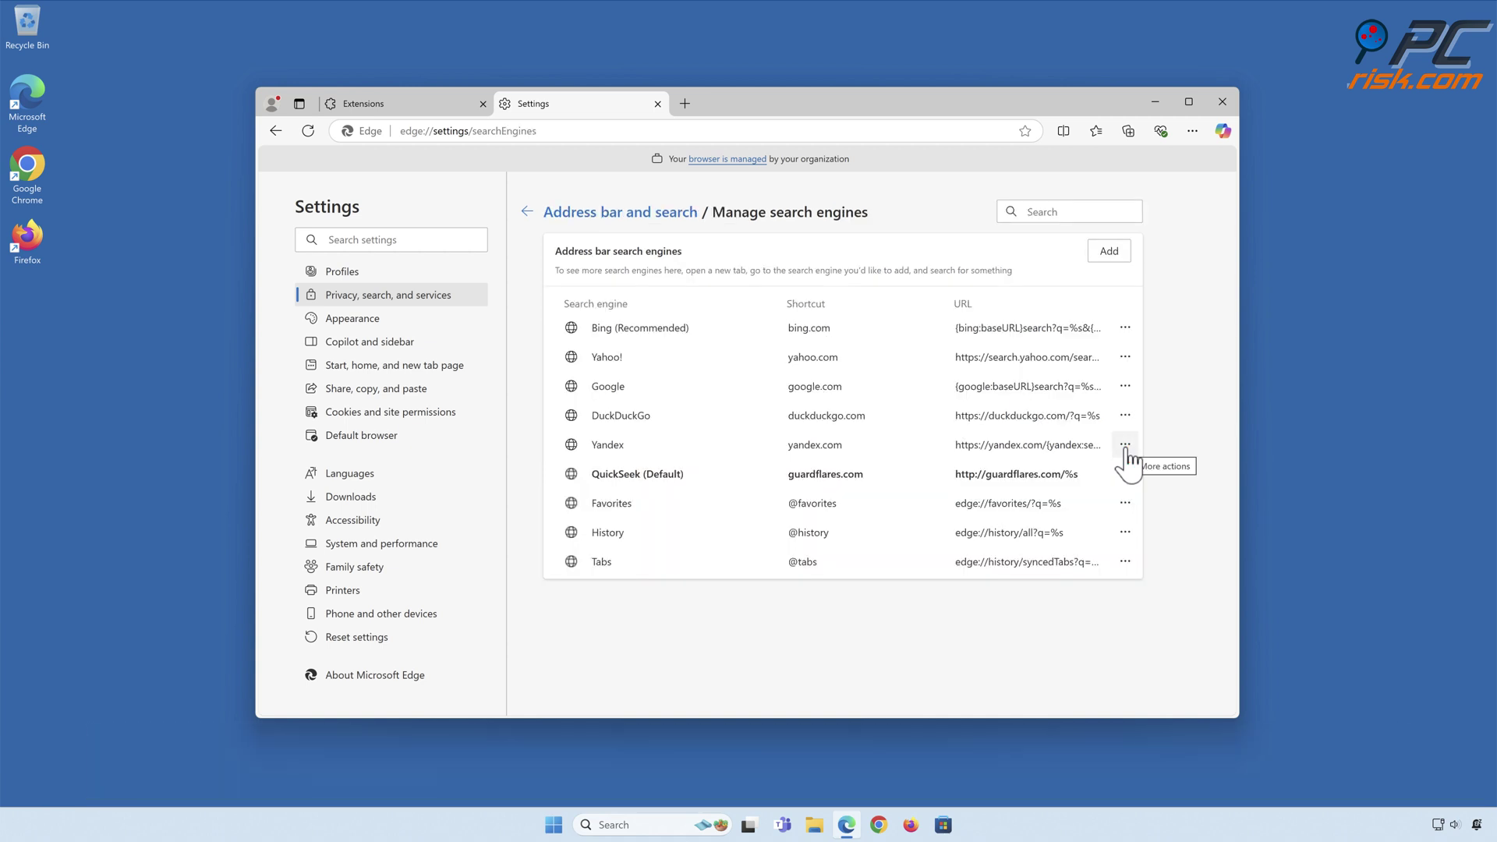
pyautogui.click(1127, 338)
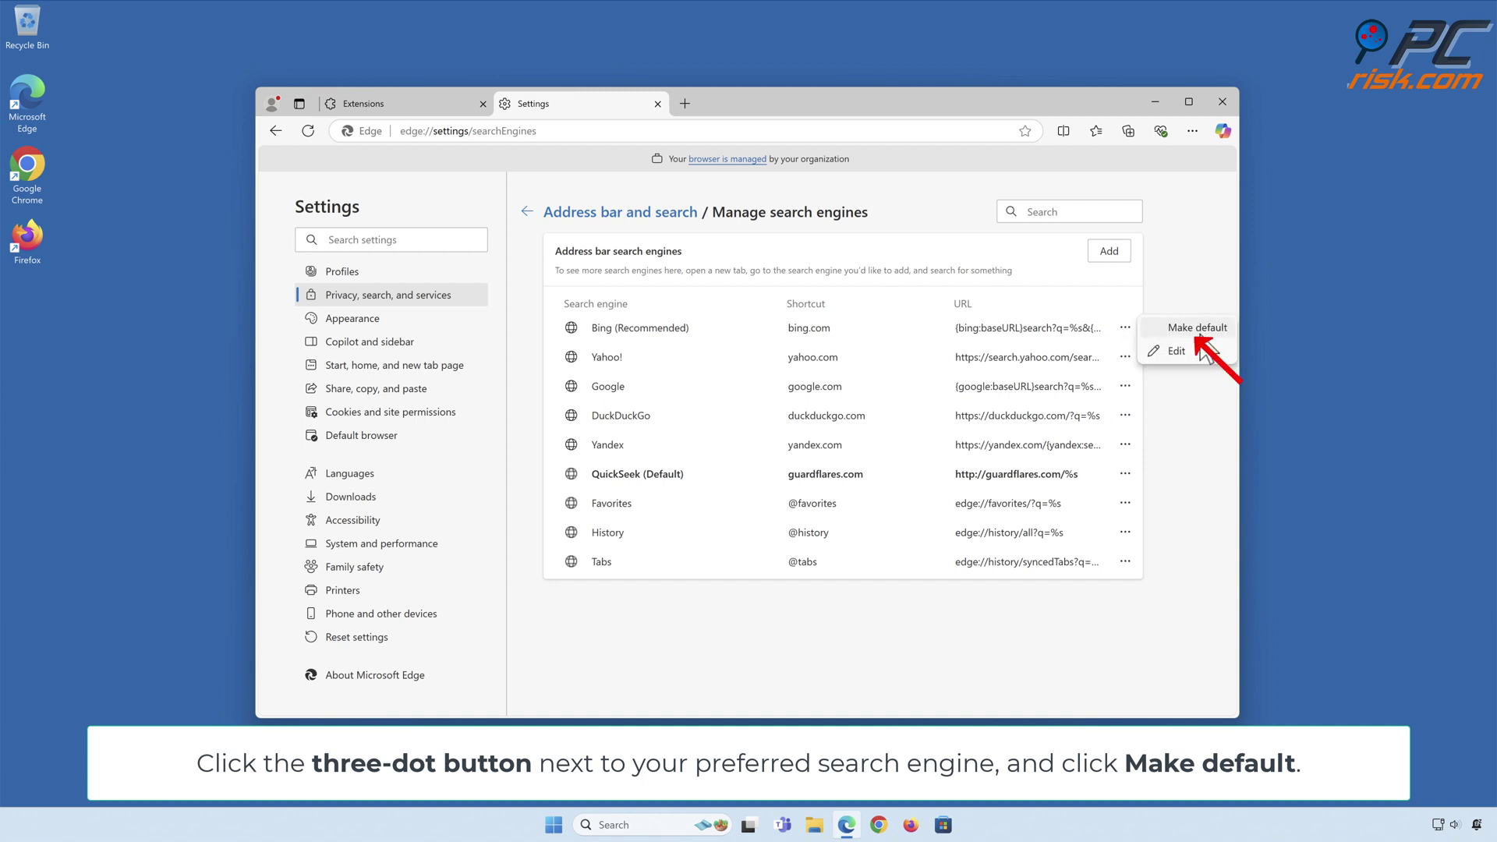
pyautogui.click(1198, 329)
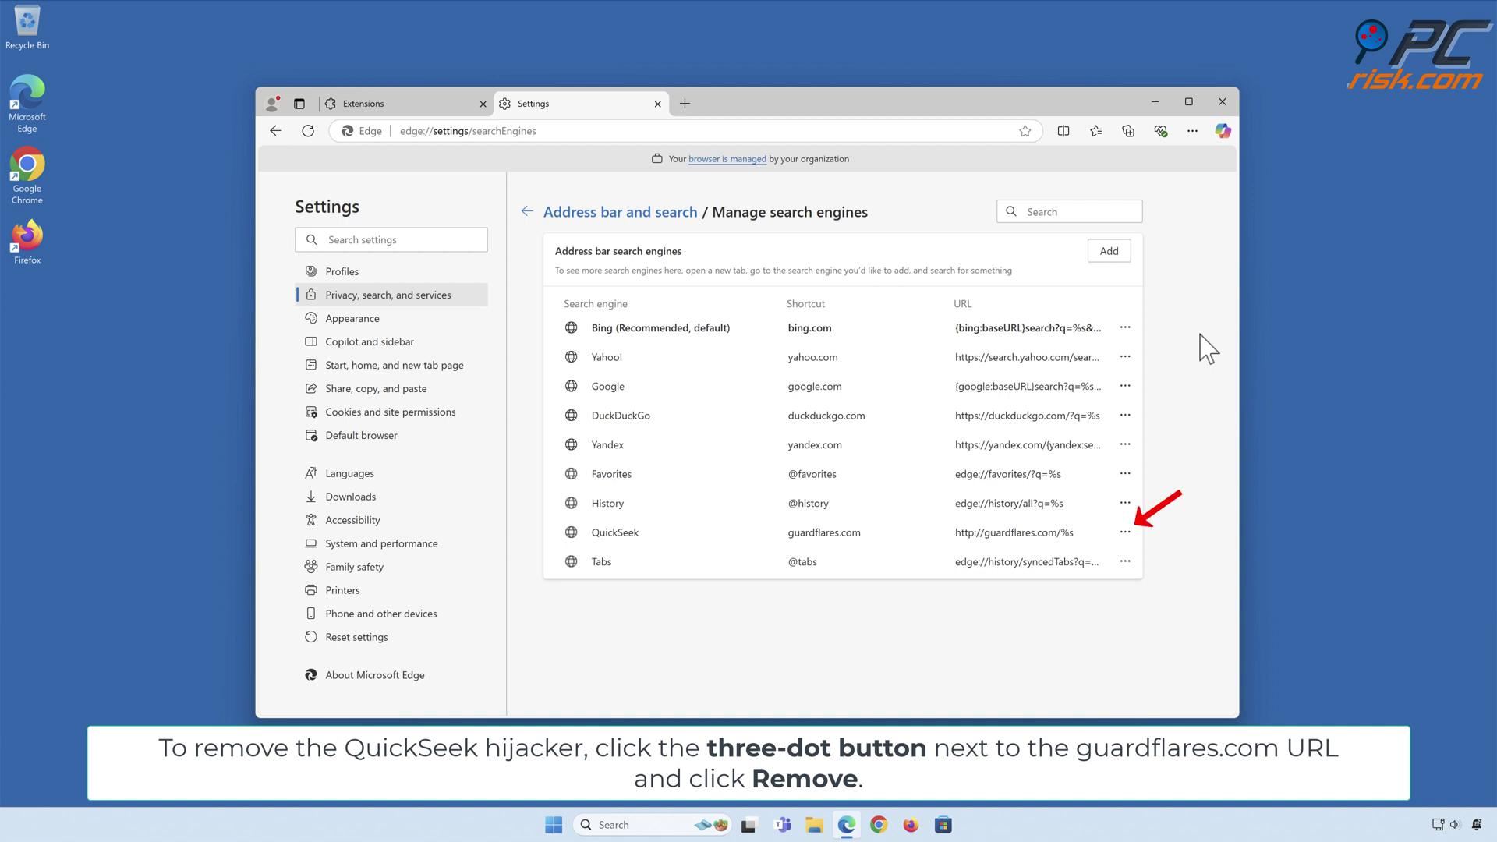
pyautogui.click(1125, 533)
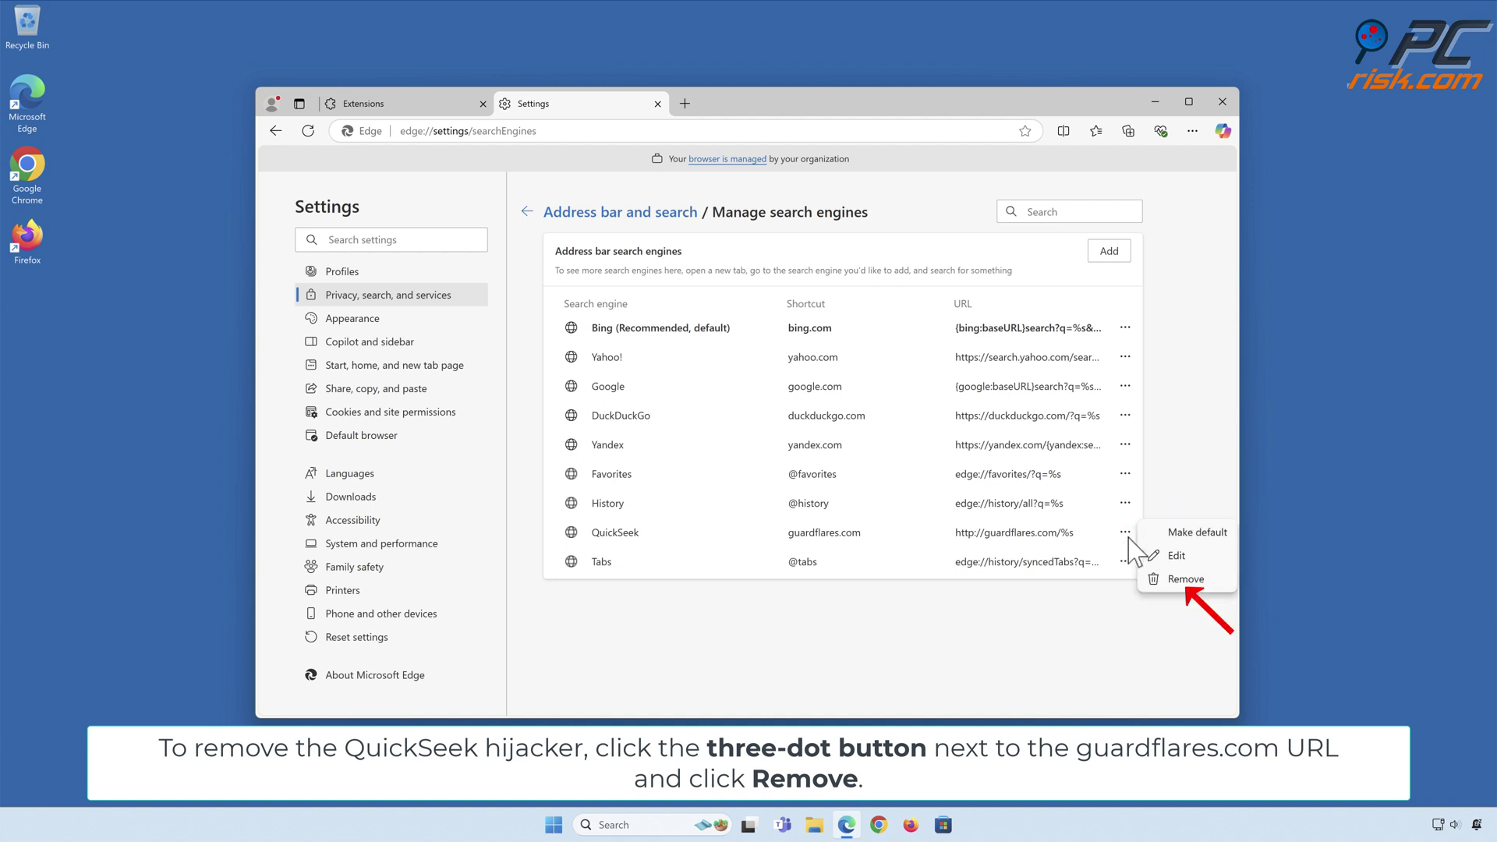
pyautogui.click(1185, 578)
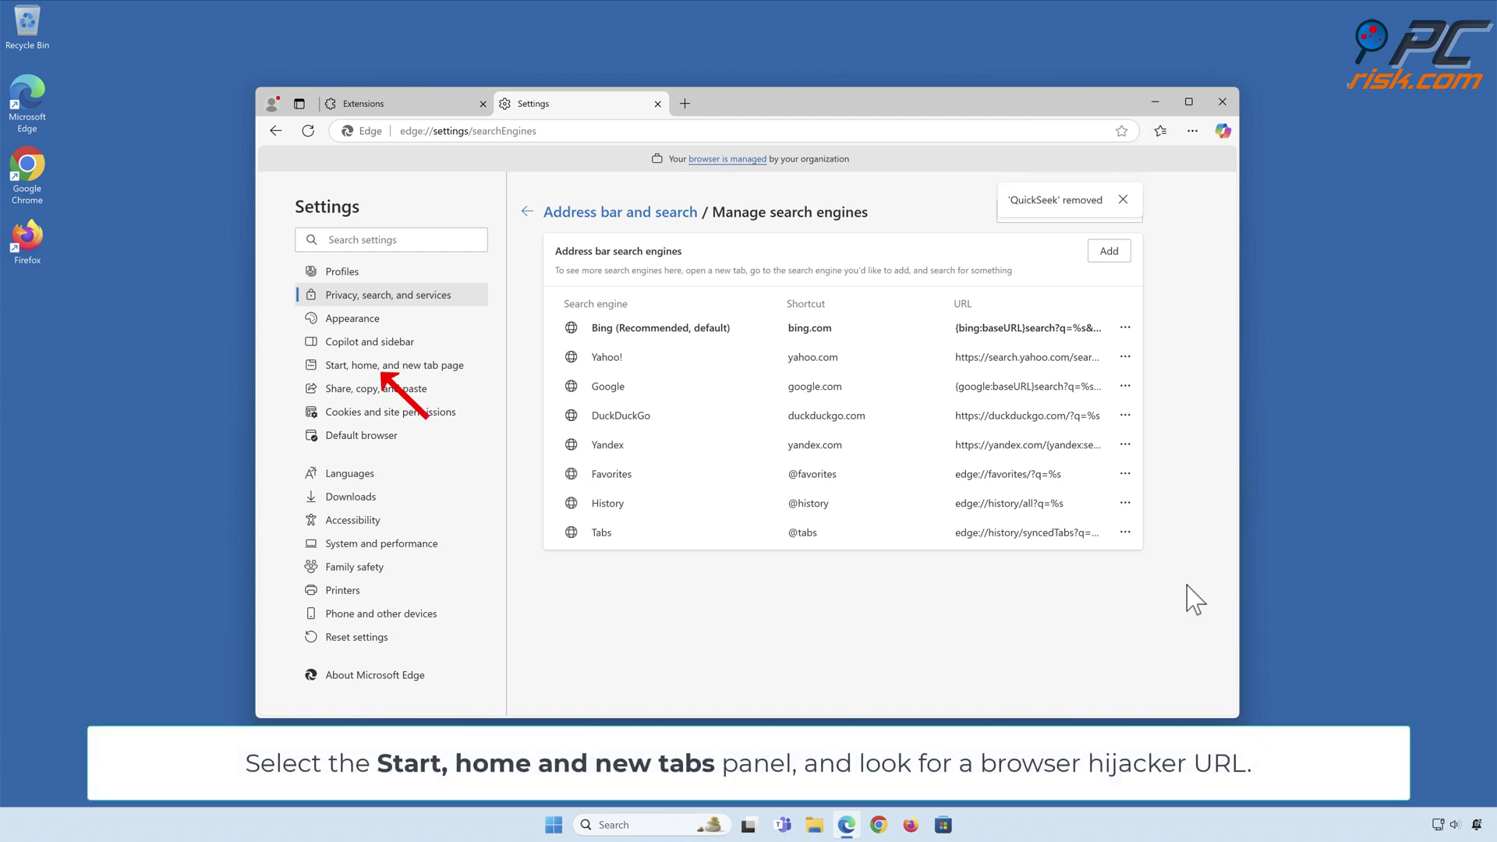
# Delete the guardflares.com page from Edge's startup pages, then close Edge.
pyautogui.click(398, 372)
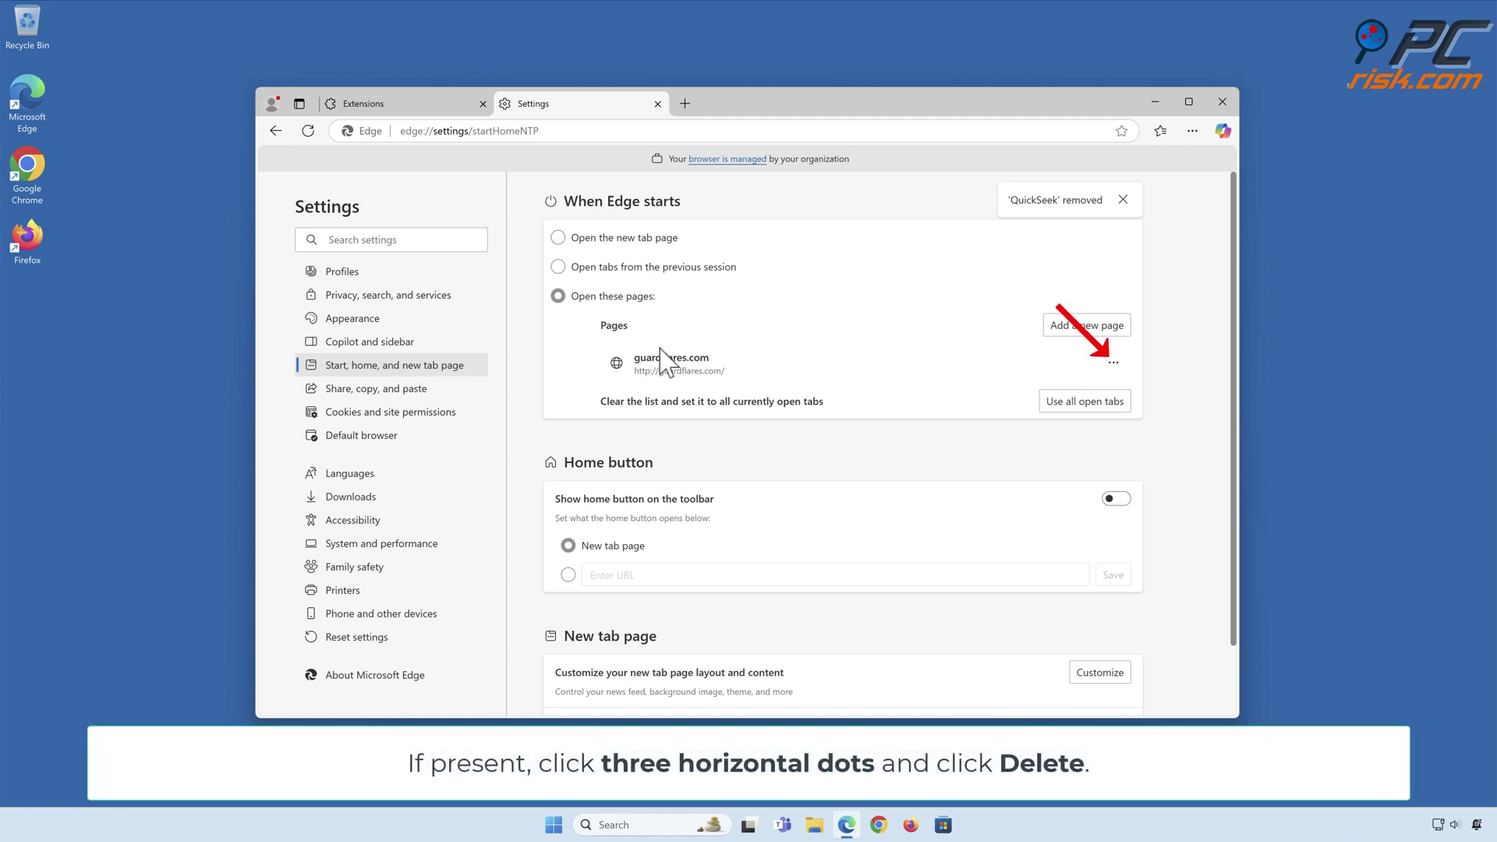
pyautogui.click(1113, 364)
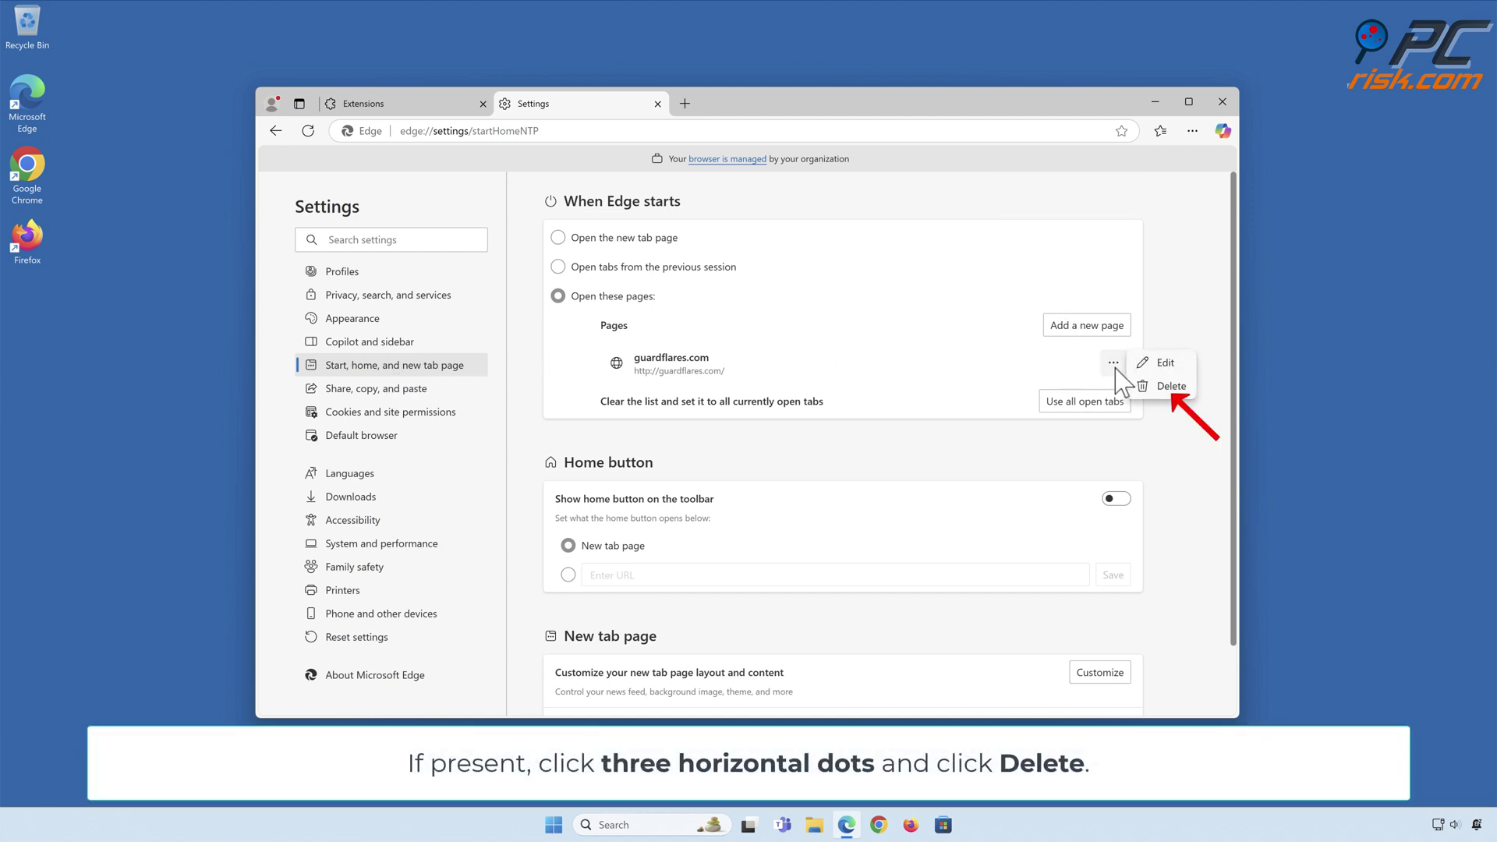
pyautogui.click(1169, 387)
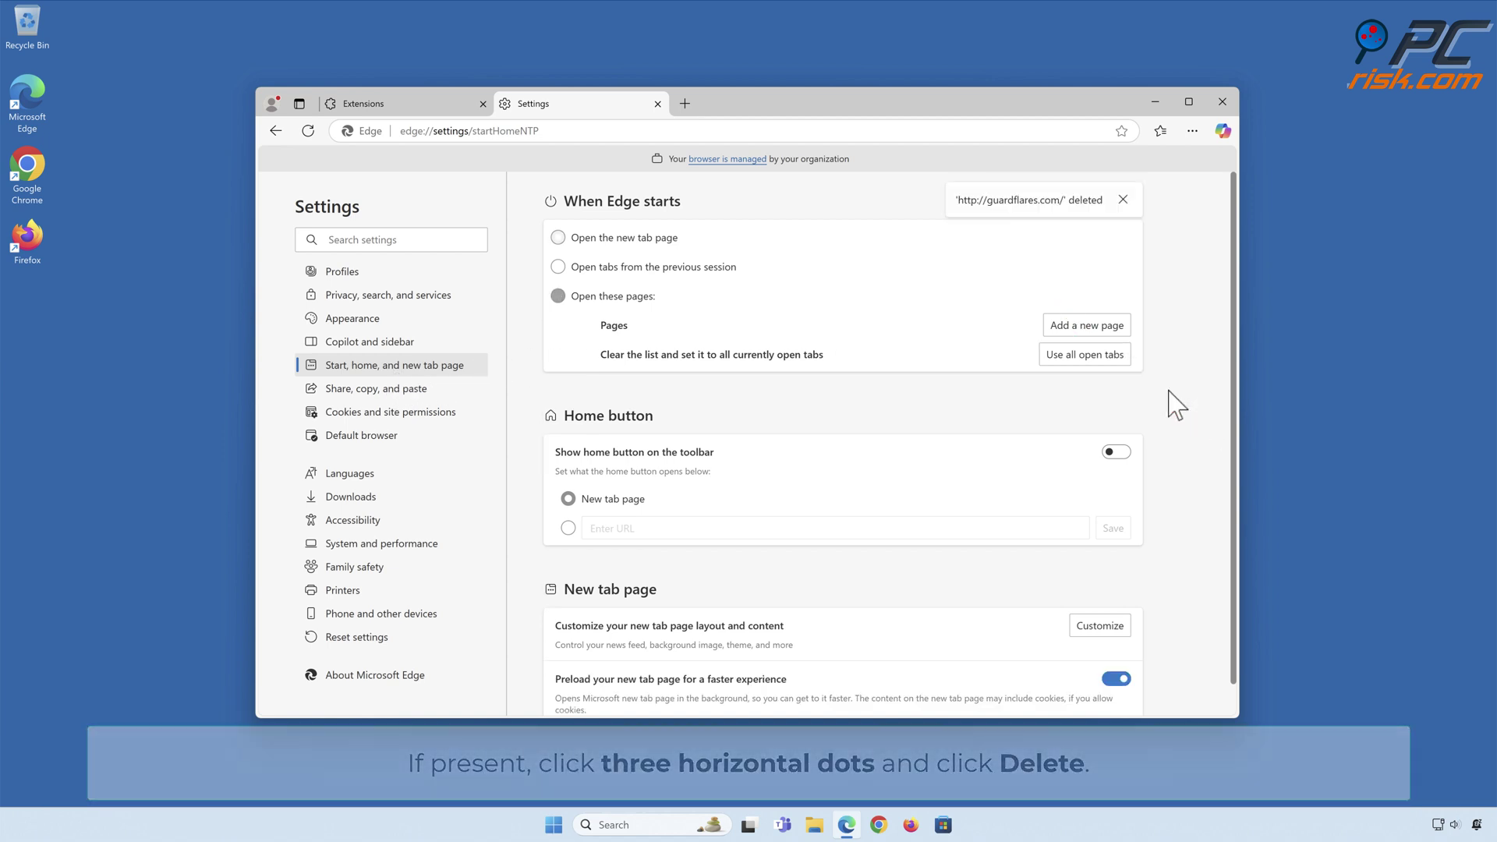
pyautogui.click(1222, 101)
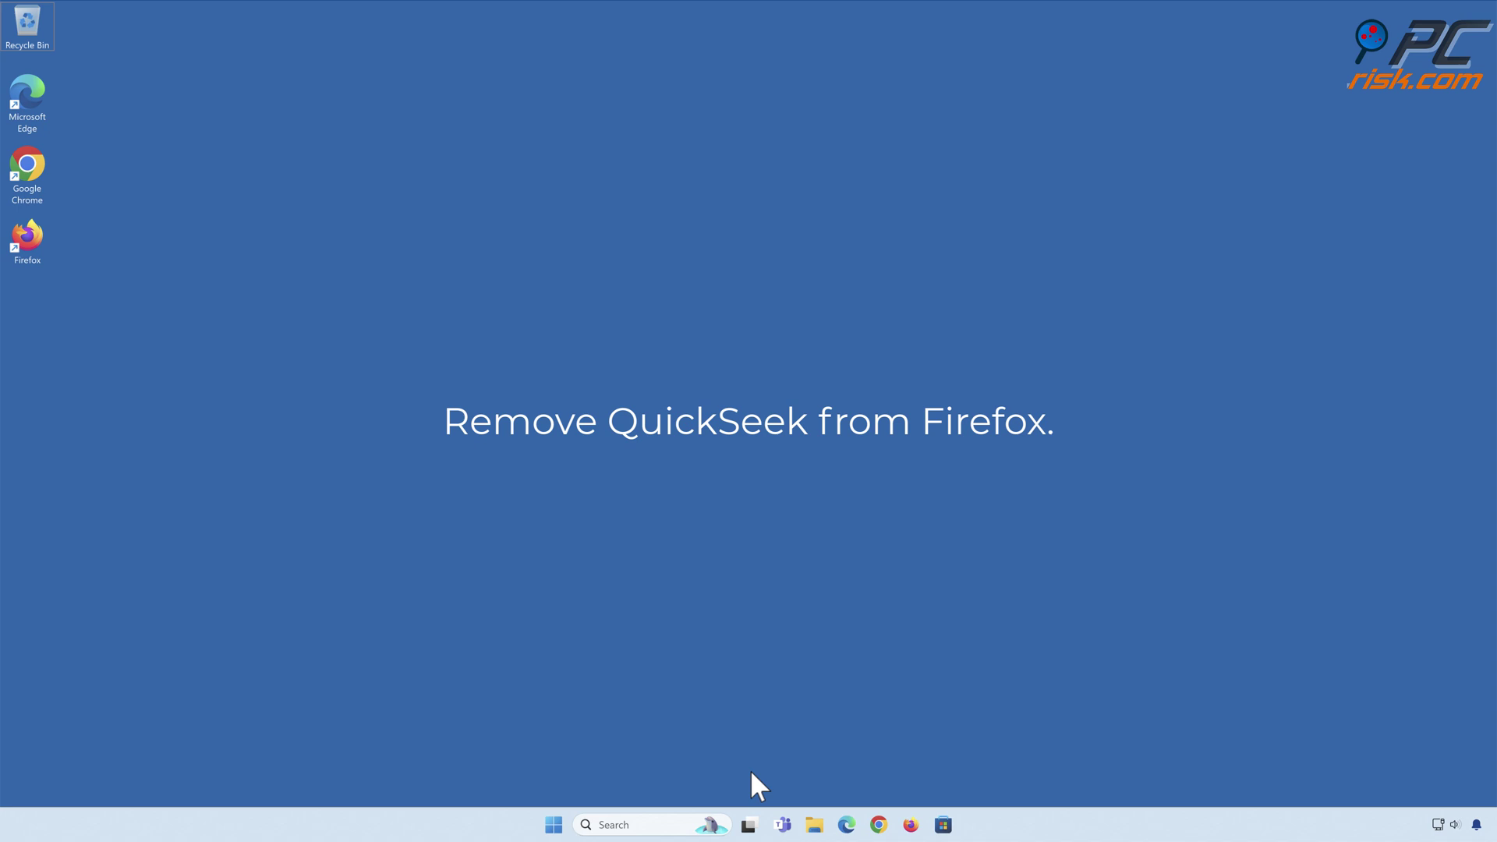
# Launch Firefox and choose Remove for the Safe Browsing extension in Add-ons and themes.
pyautogui.click(909, 825)
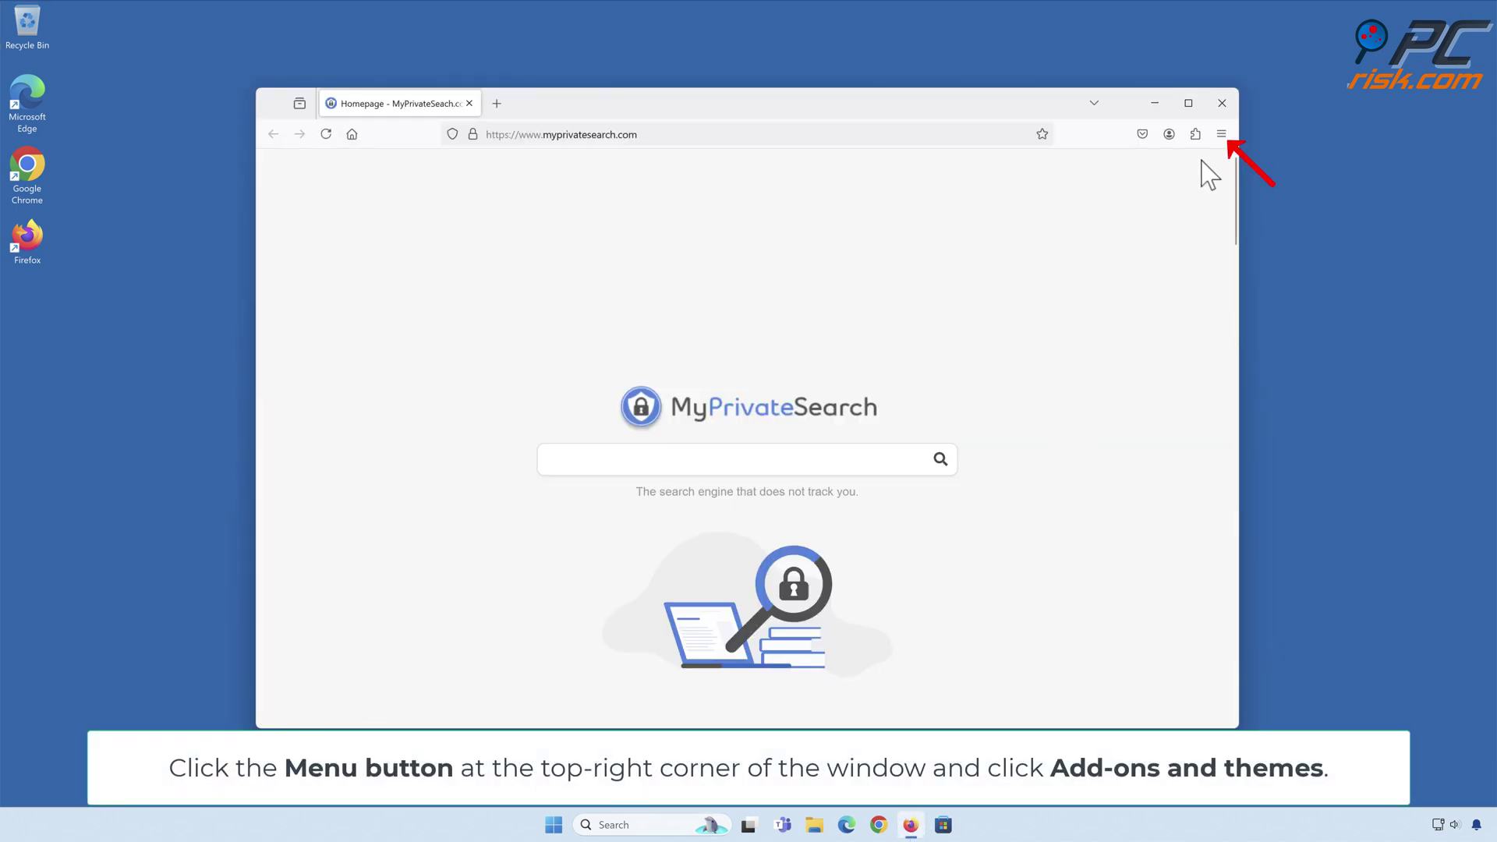
pyautogui.click(1220, 134)
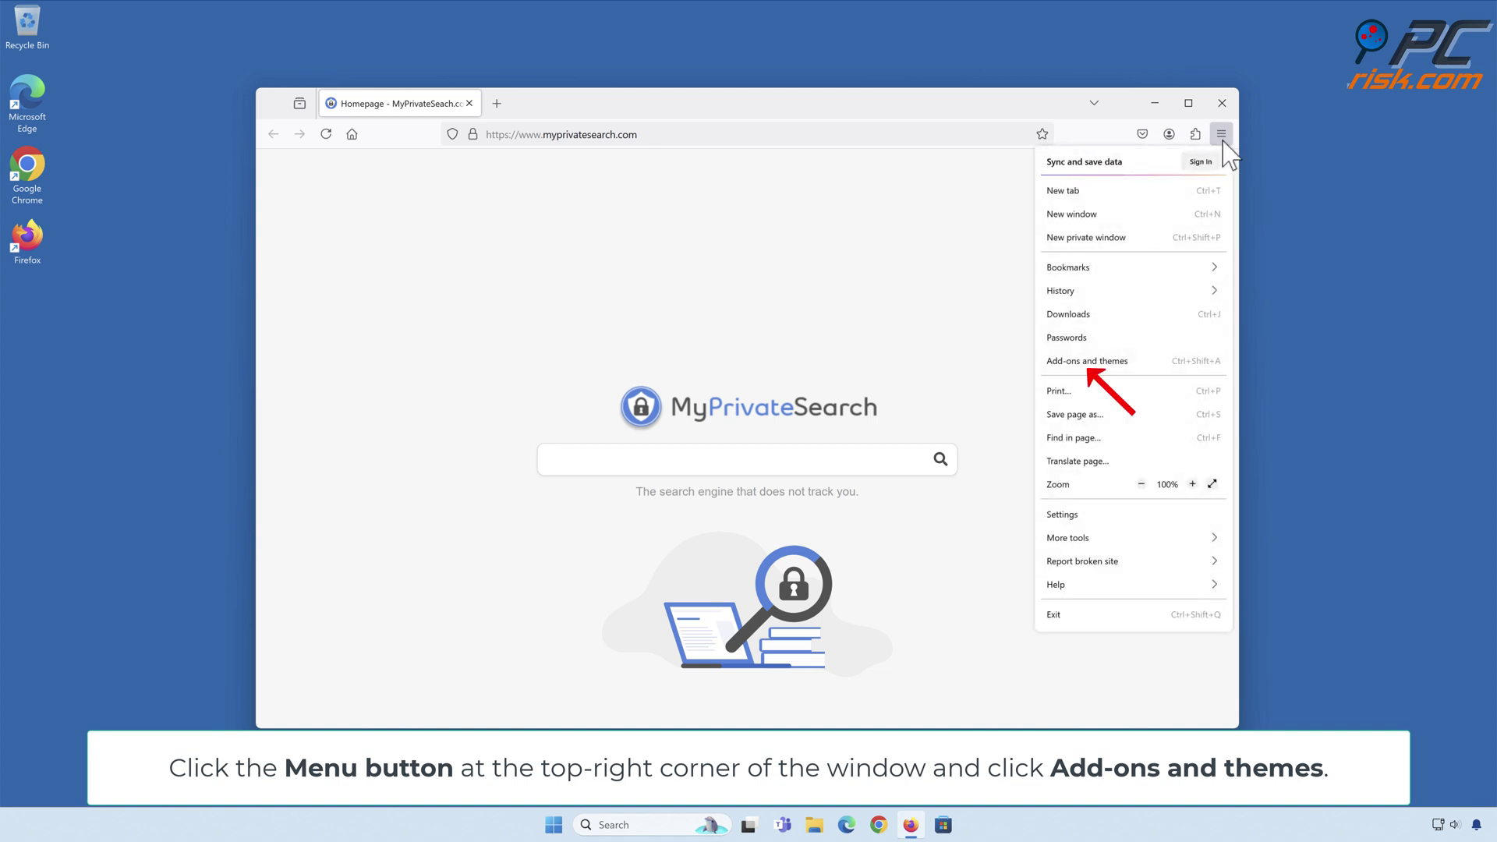
pyautogui.click(1091, 360)
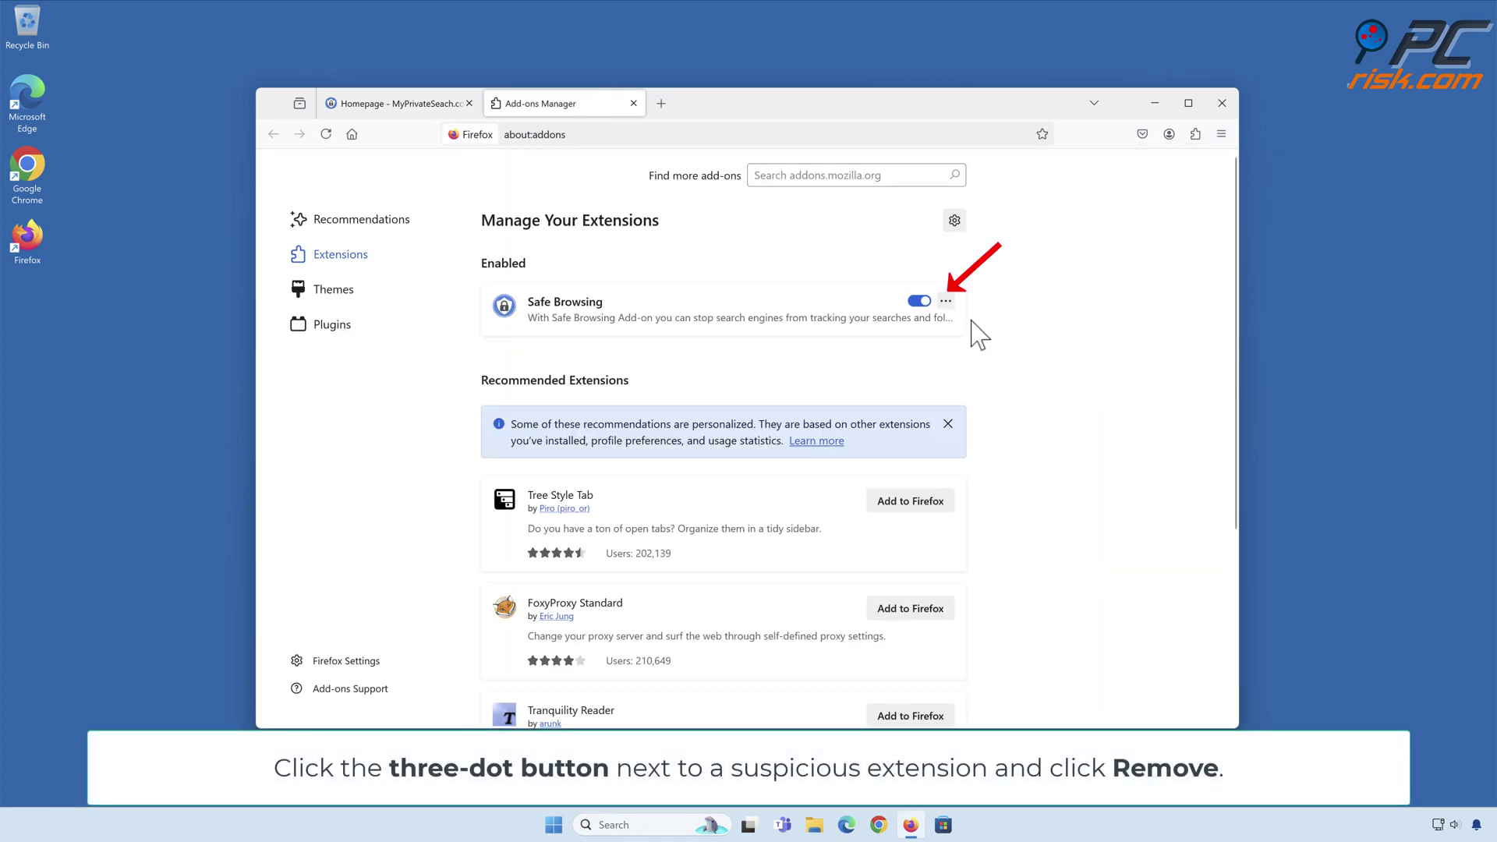
pyautogui.click(946, 302)
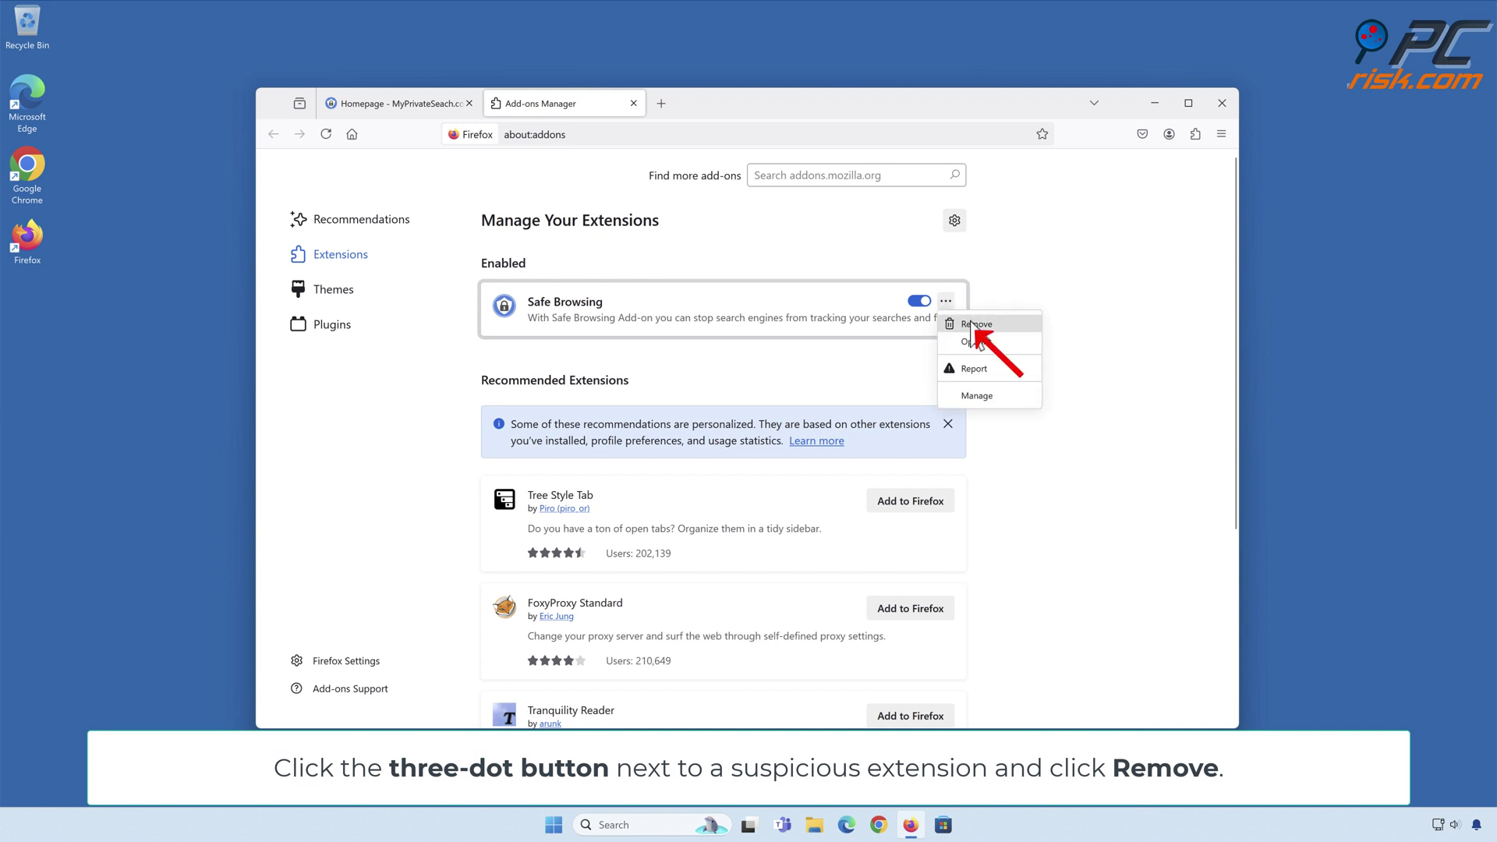
pyautogui.click(974, 326)
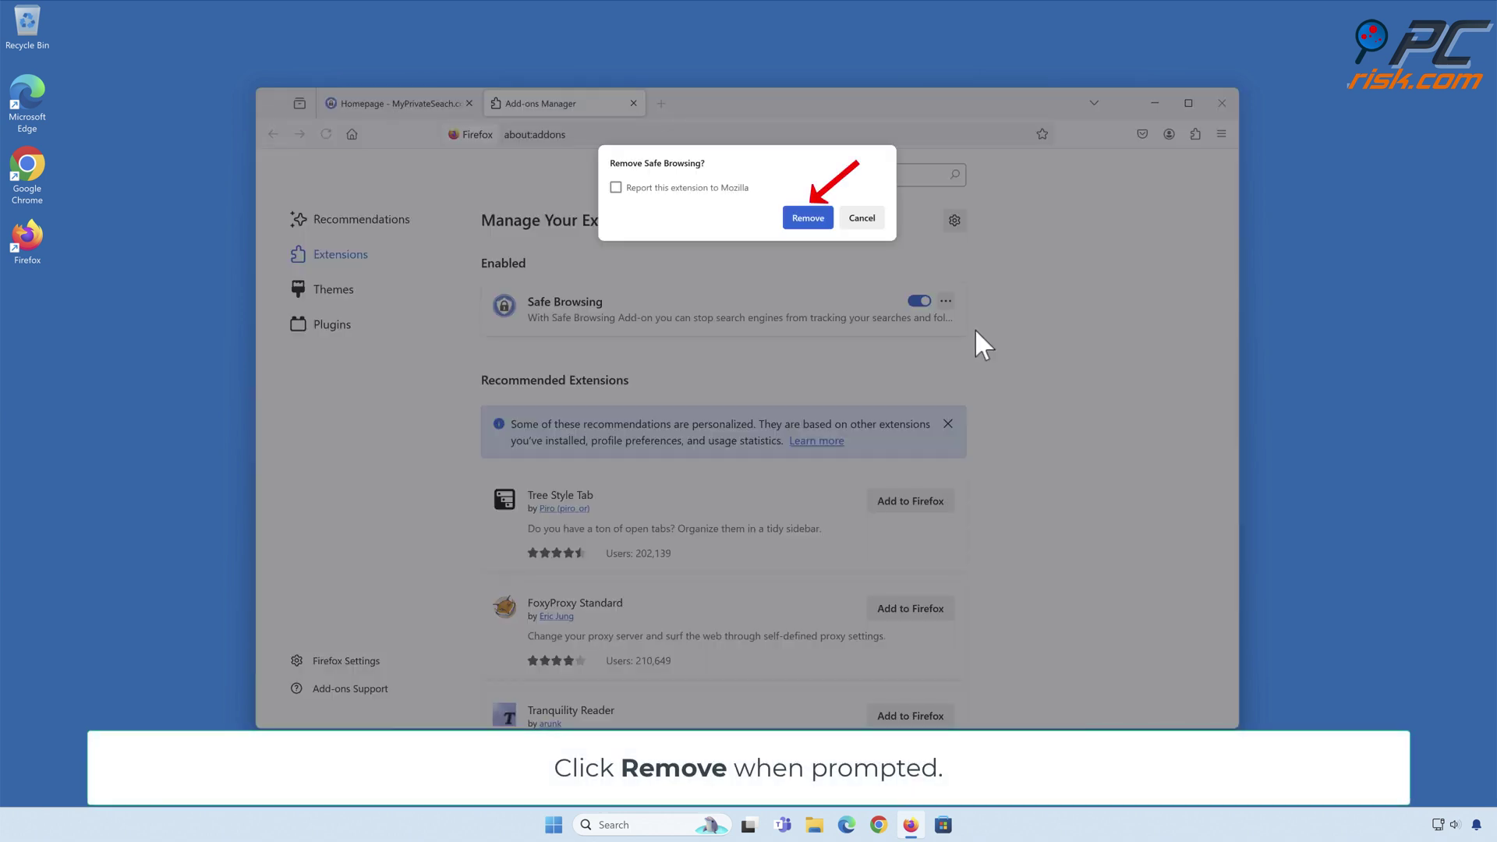
# Confirm removing Safe Browsing and make Google Firefox's default search engine.
pyautogui.click(808, 218)
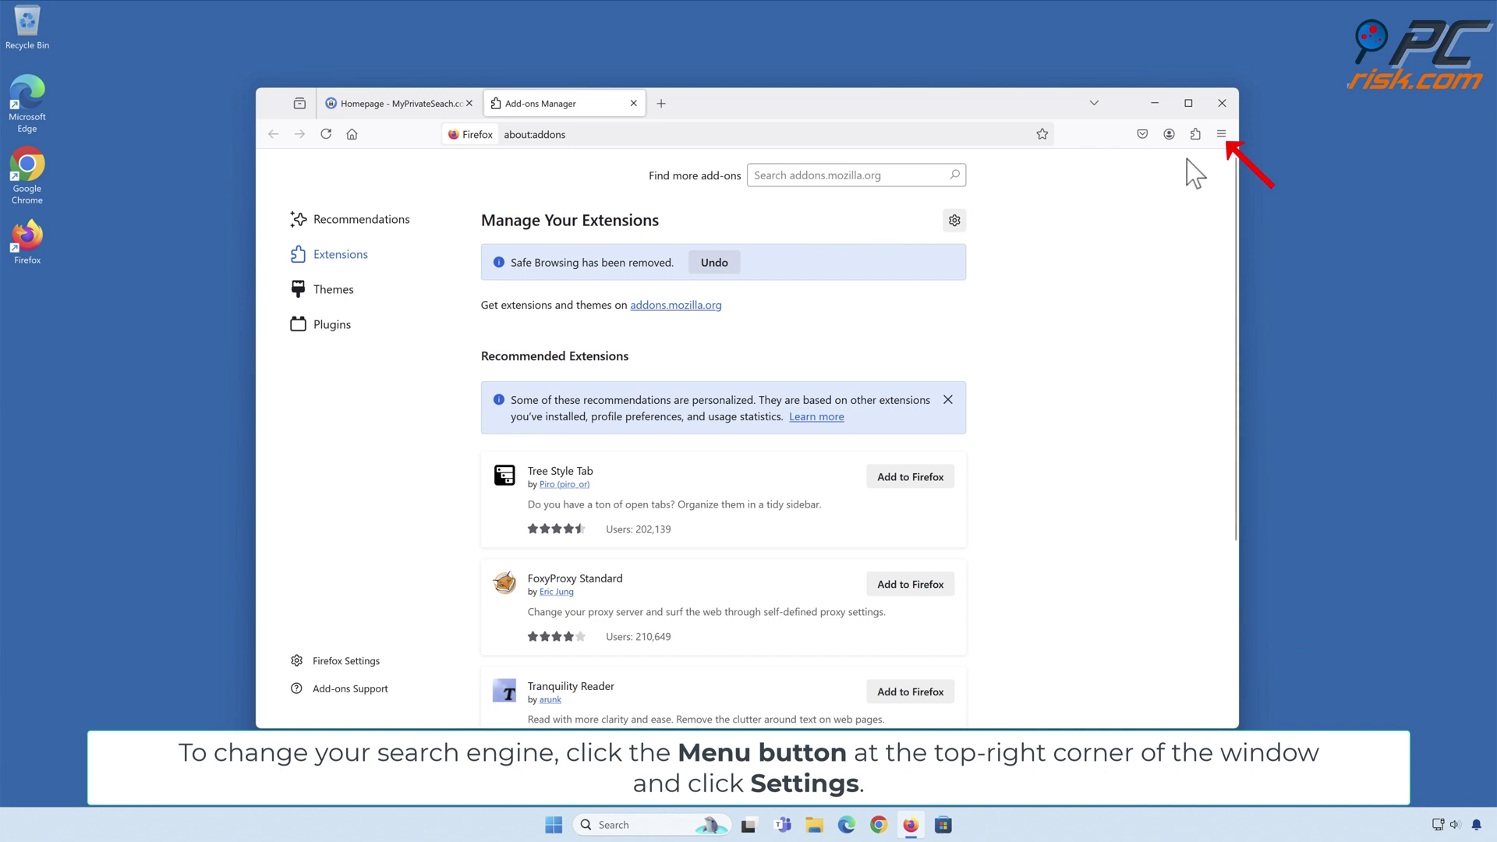
pyautogui.click(1221, 134)
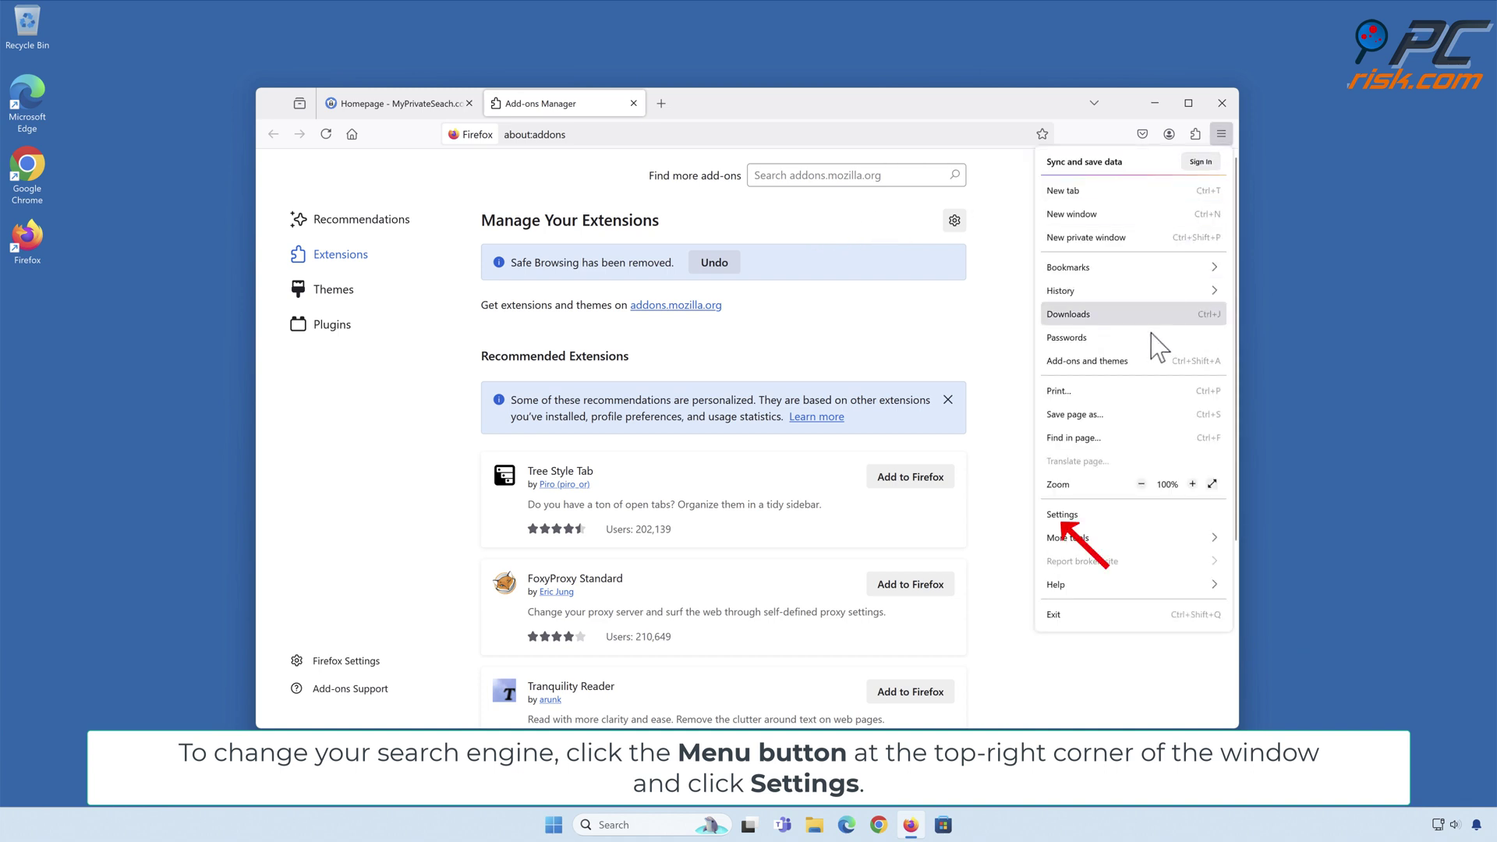
pyautogui.click(1064, 520)
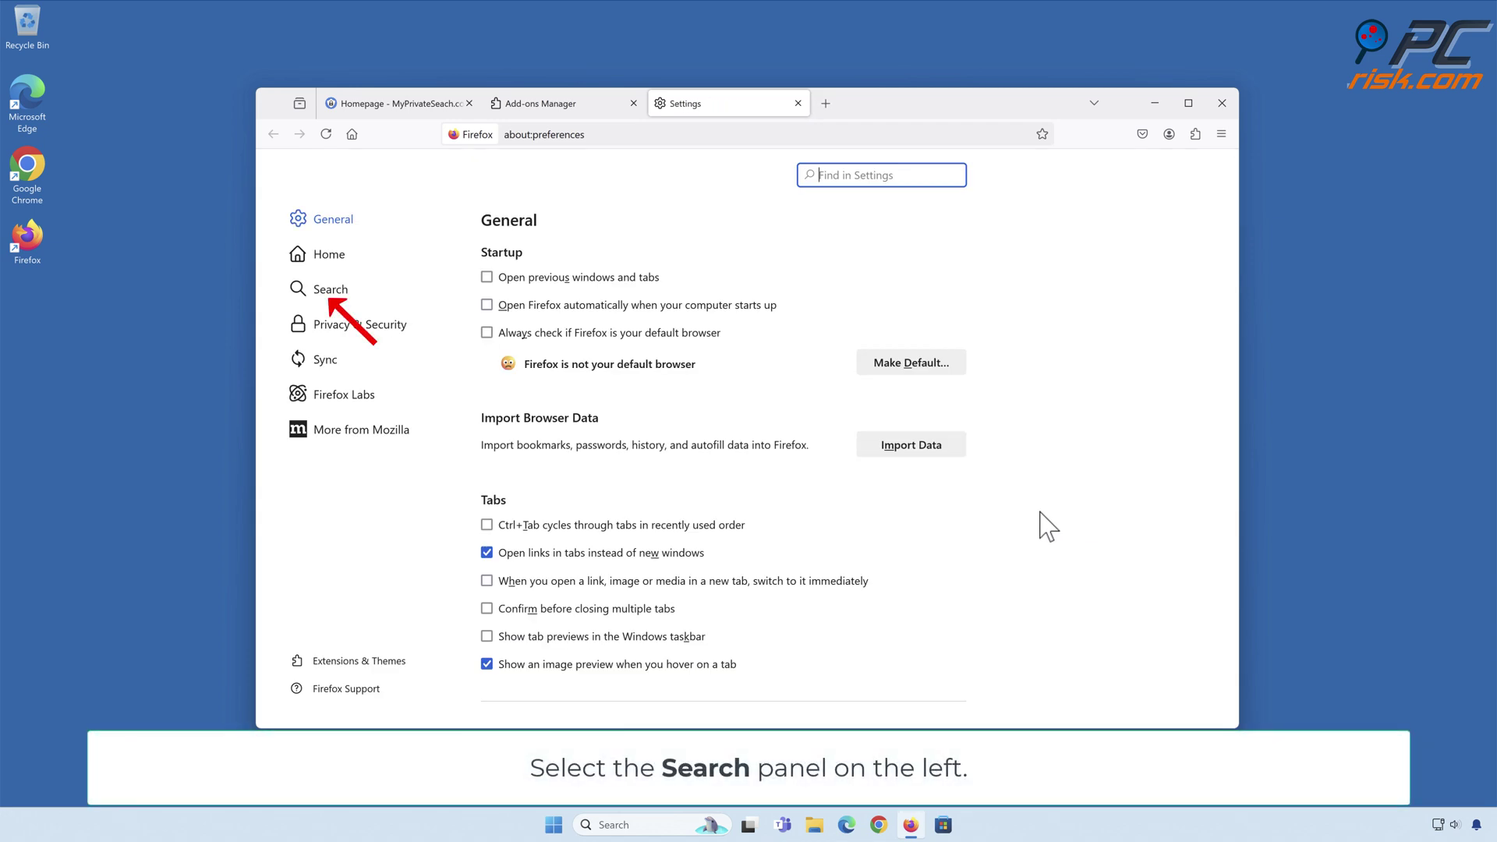
pyautogui.click(331, 294)
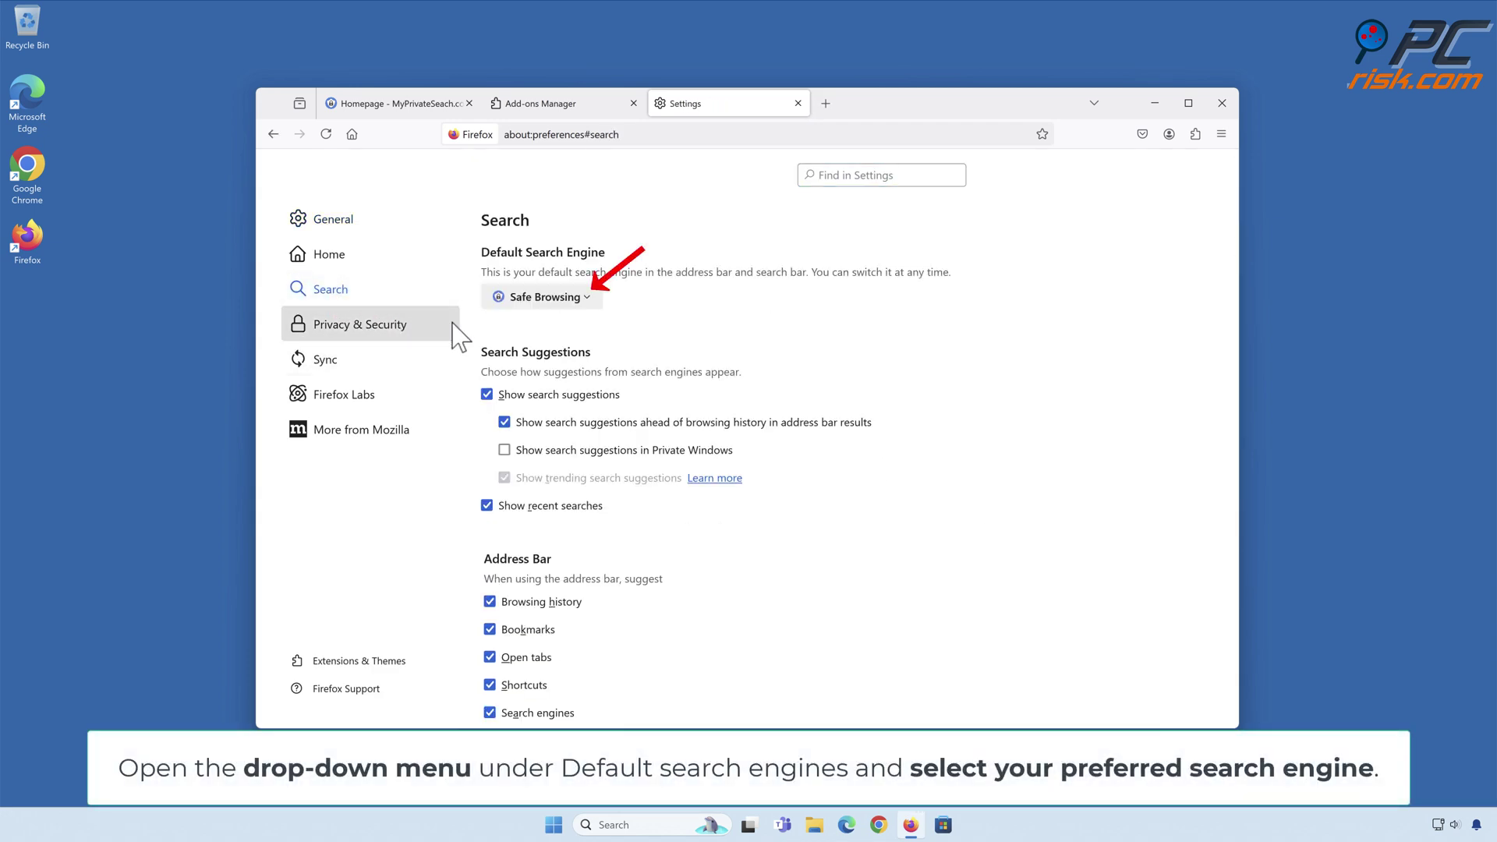
pyautogui.click(589, 299)
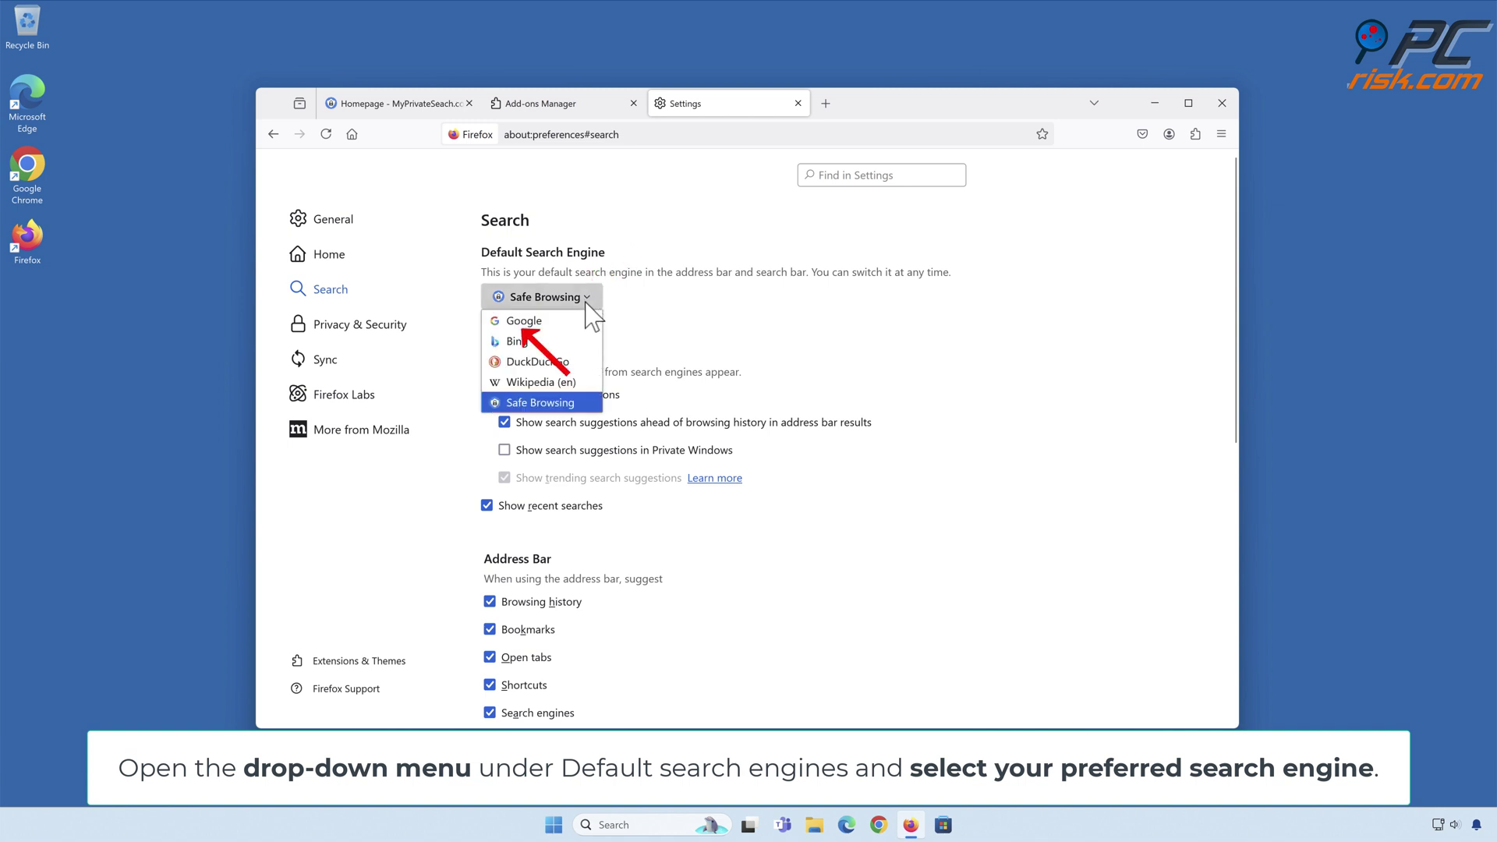
pyautogui.click(523, 325)
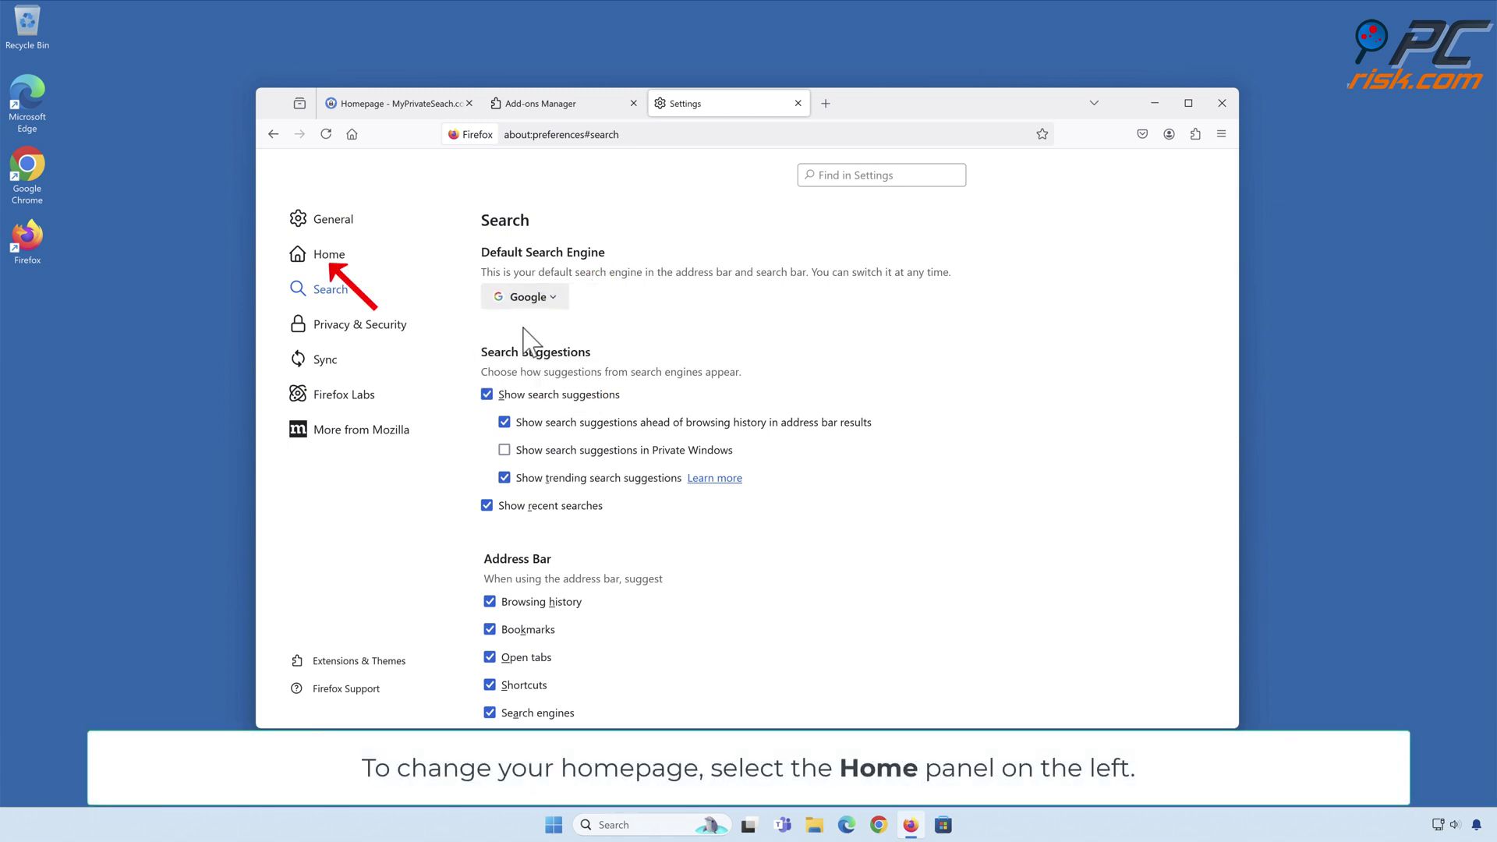
# Set the Firefox homepage to Firefox Home (Default) and close the browser.
pyautogui.click(330, 260)
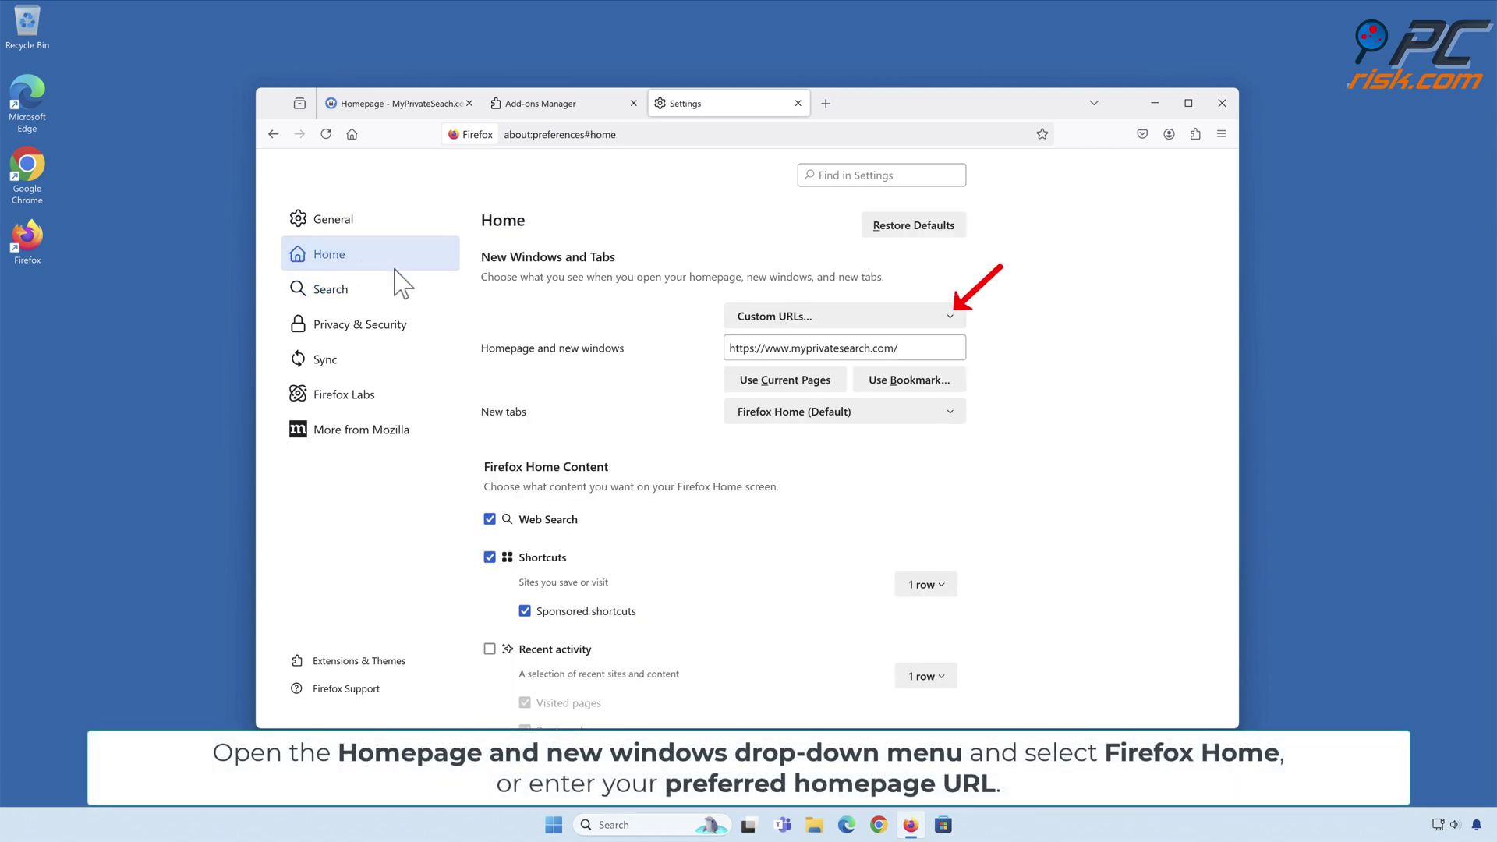
pyautogui.click(949, 316)
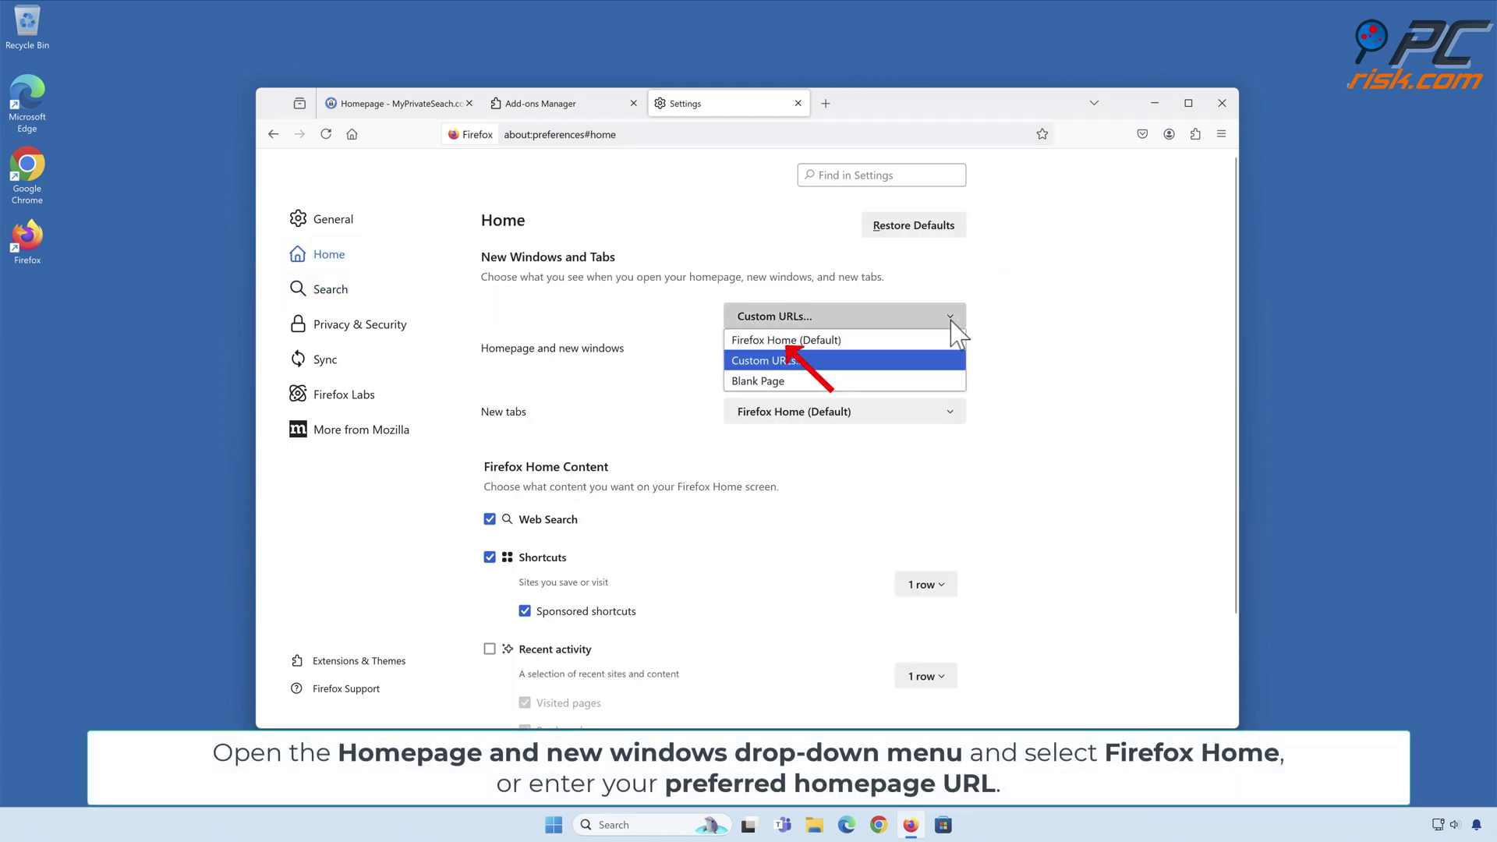
pyautogui.click(796, 341)
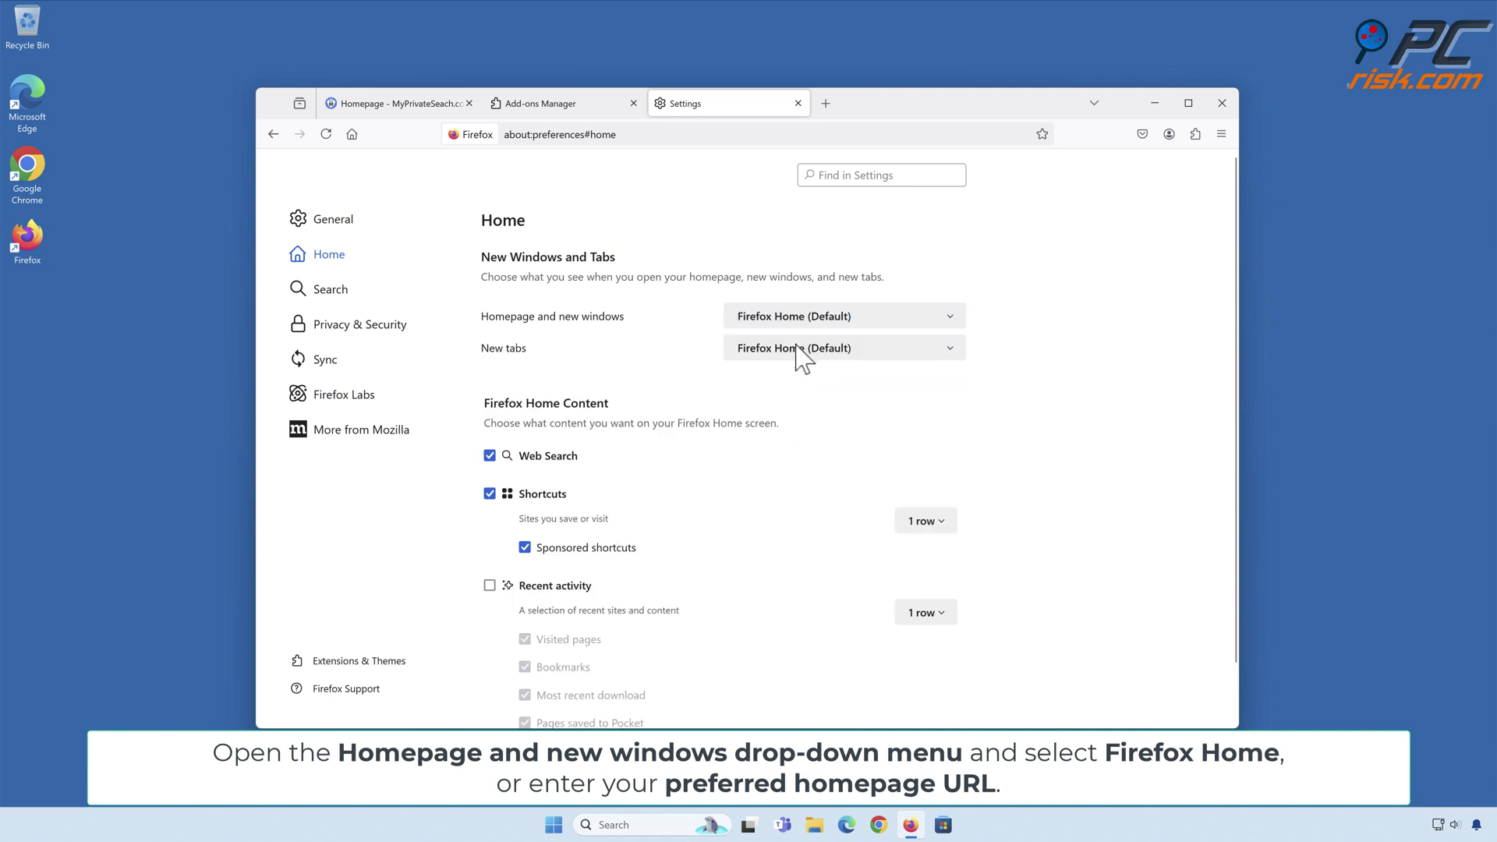
pyautogui.click(1221, 104)
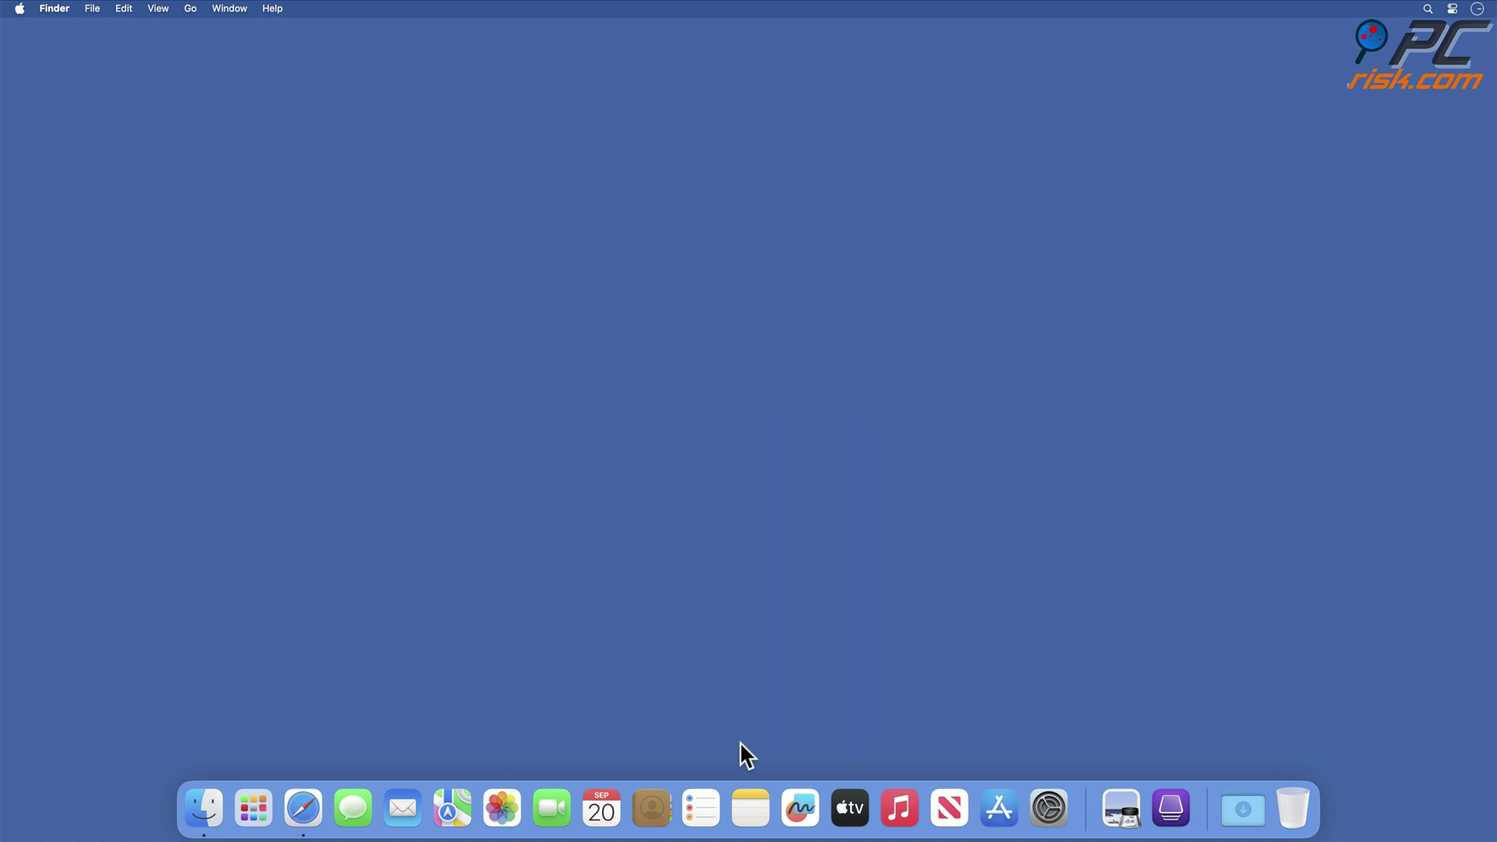
# Launch Safari, uninstall AssessmentBranded in Settings > Extensions, and show its app in Finder.
pyautogui.click(305, 811)
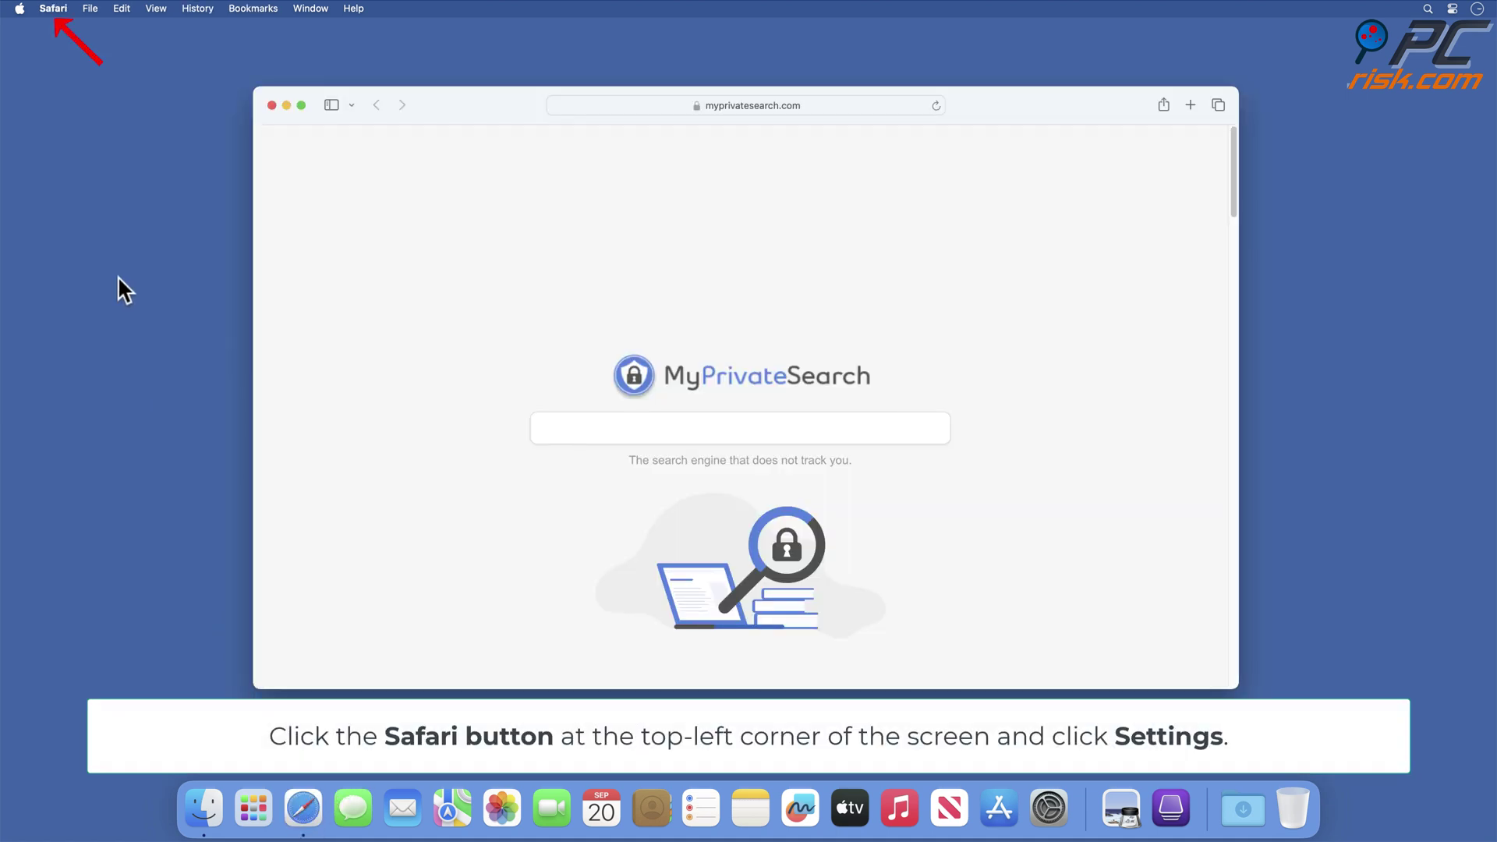
pyautogui.click(53, 9)
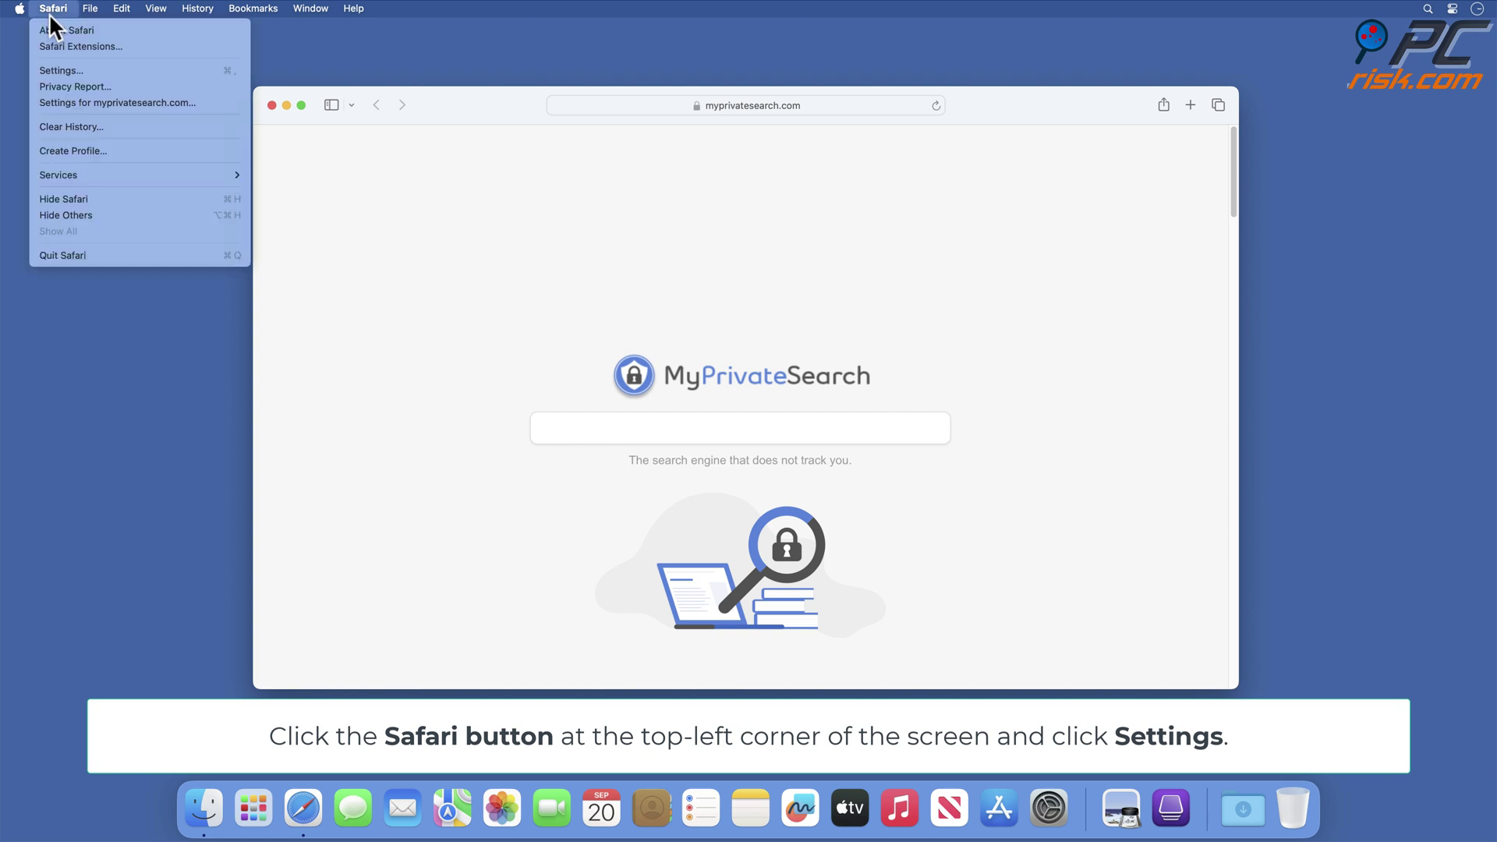
pyautogui.click(56, 71)
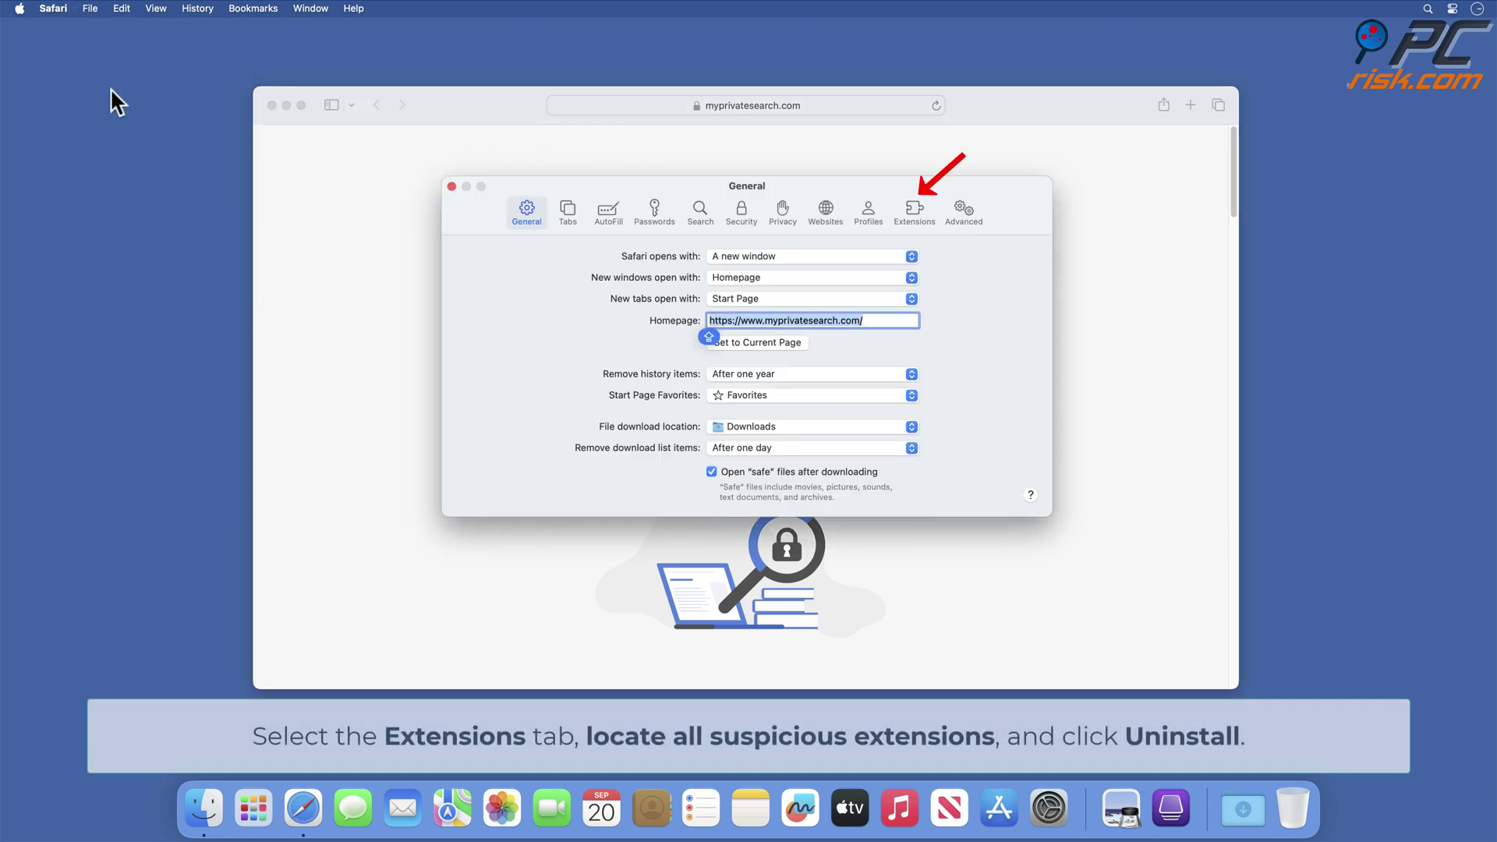
pyautogui.click(914, 212)
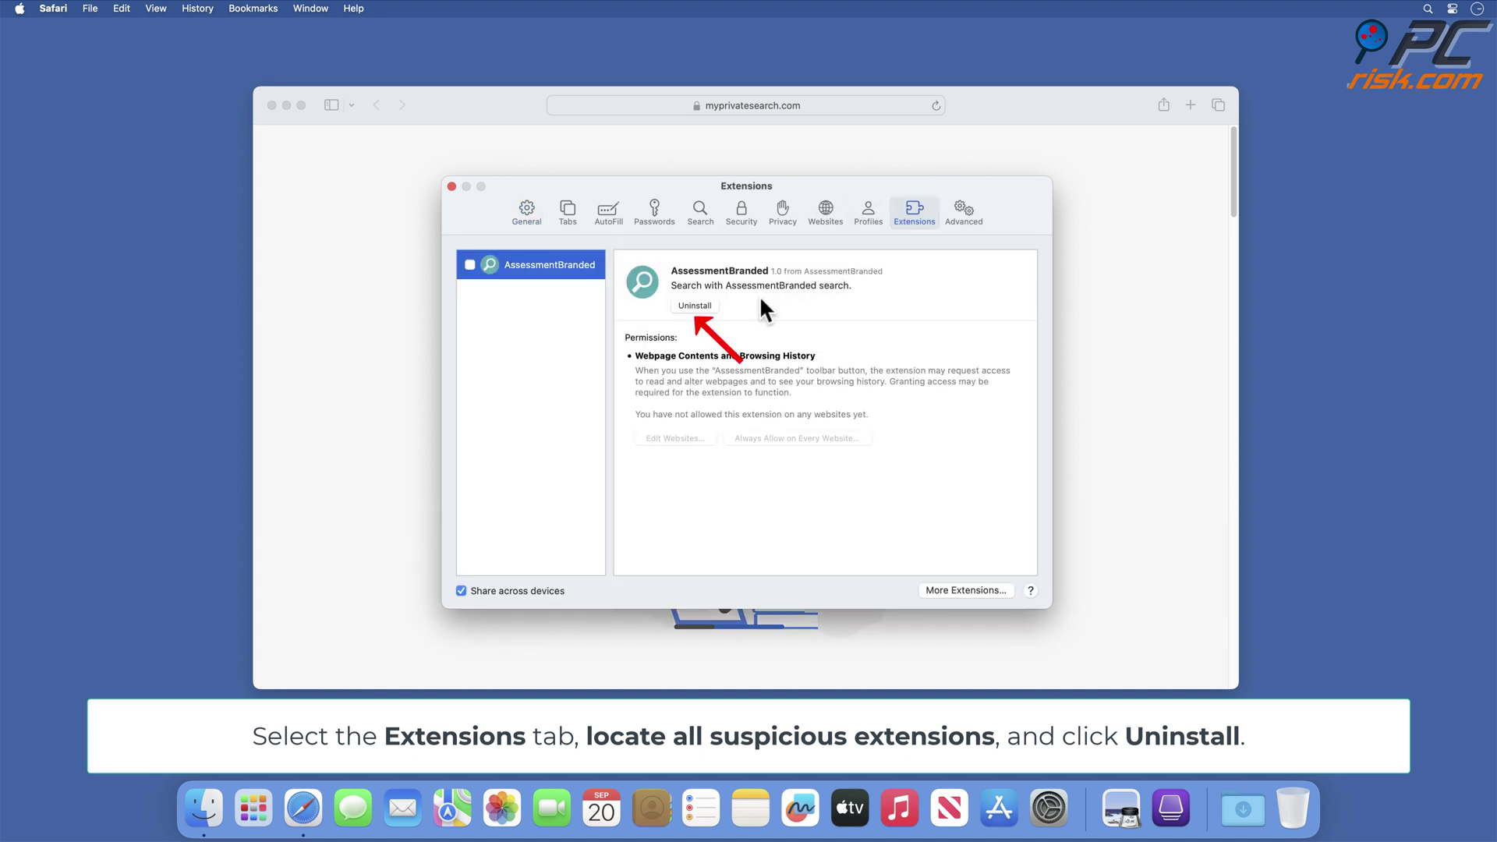
pyautogui.click(695, 309)
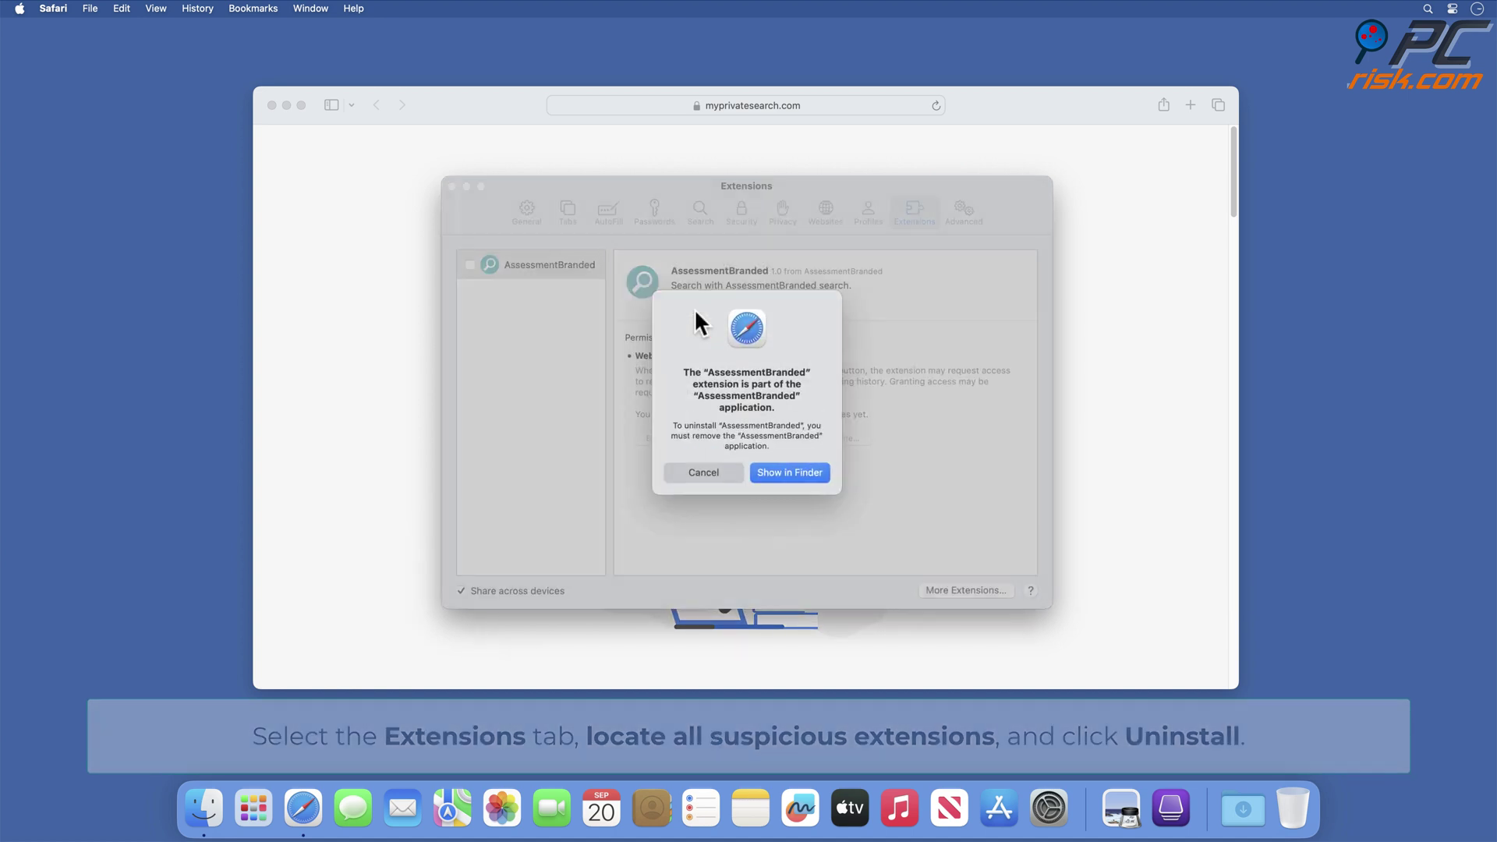
pyautogui.click(787, 473)
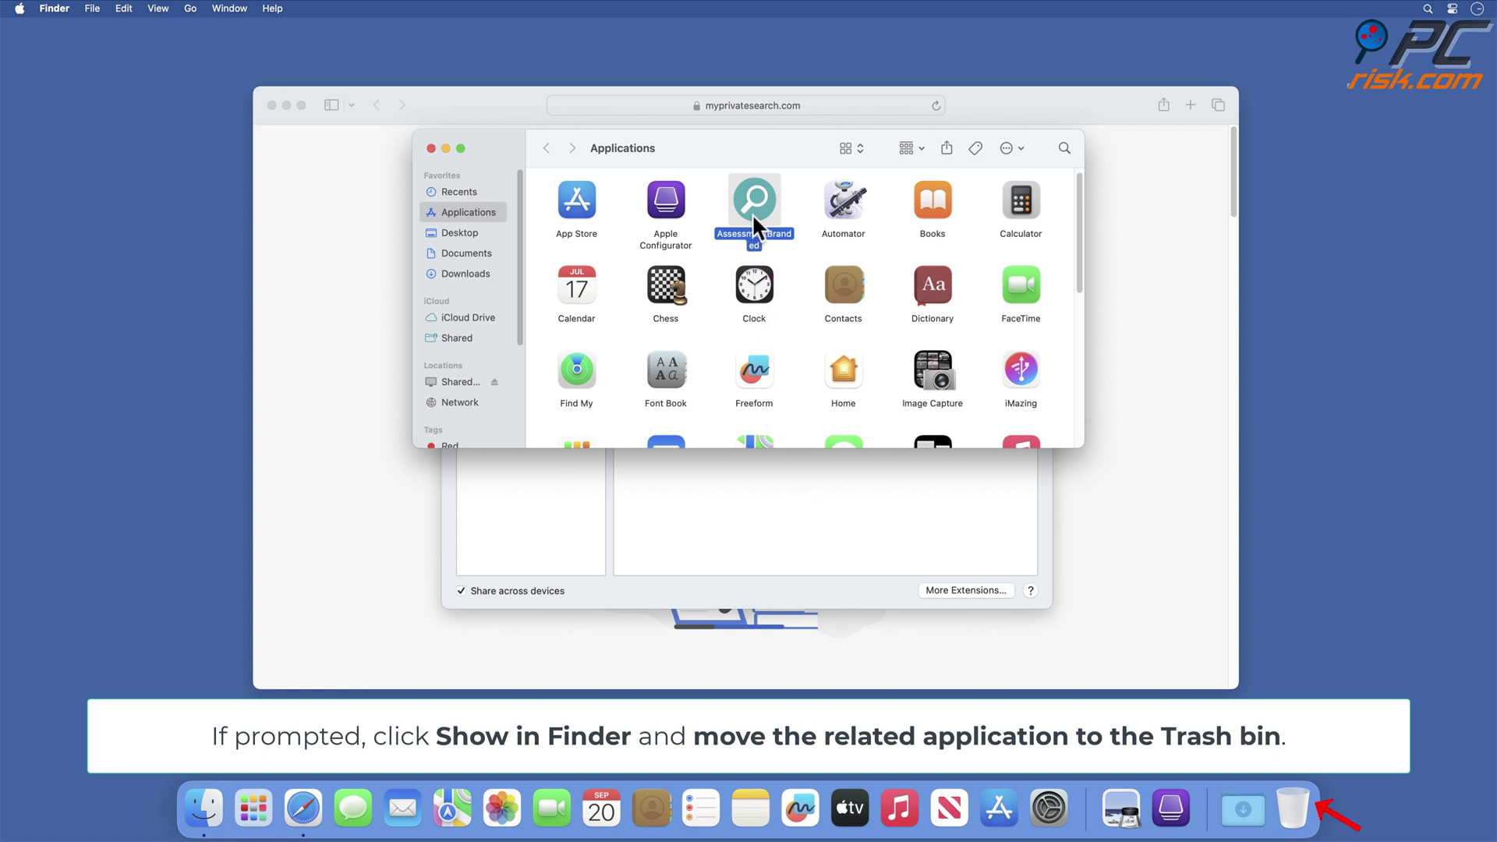
# Drag the AssessmentBranded app to the Trash, empty the Trash, and close the Applications window.
pyautogui.moveTo(753, 218); pyautogui.dragTo(840, 325)
pyautogui.moveTo(1150, 667); pyautogui.dragTo(1294, 811)
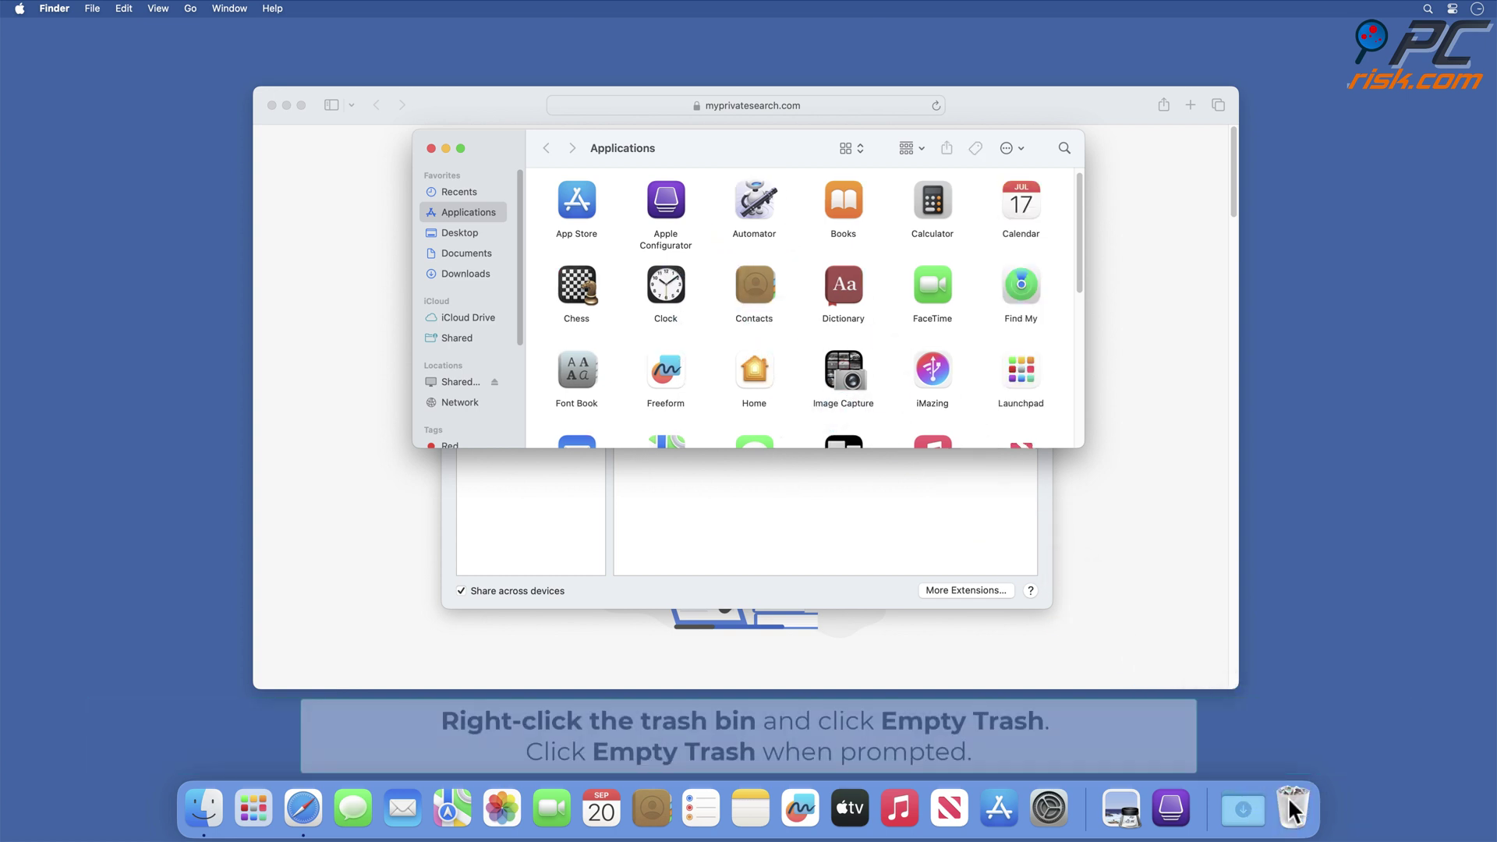
pyautogui.rightClick(1292, 807)
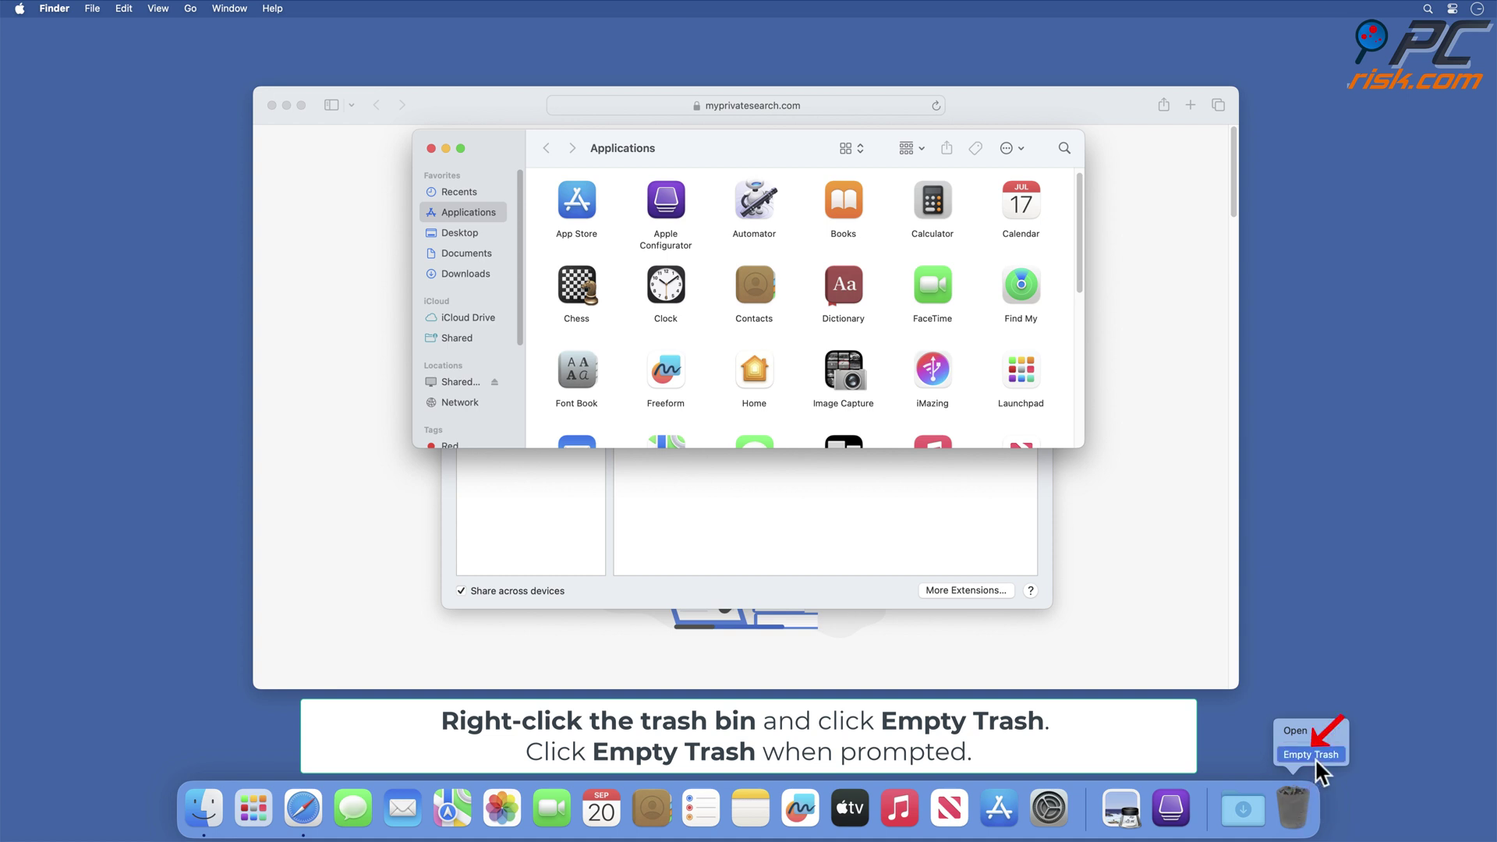
pyautogui.click(1315, 757)
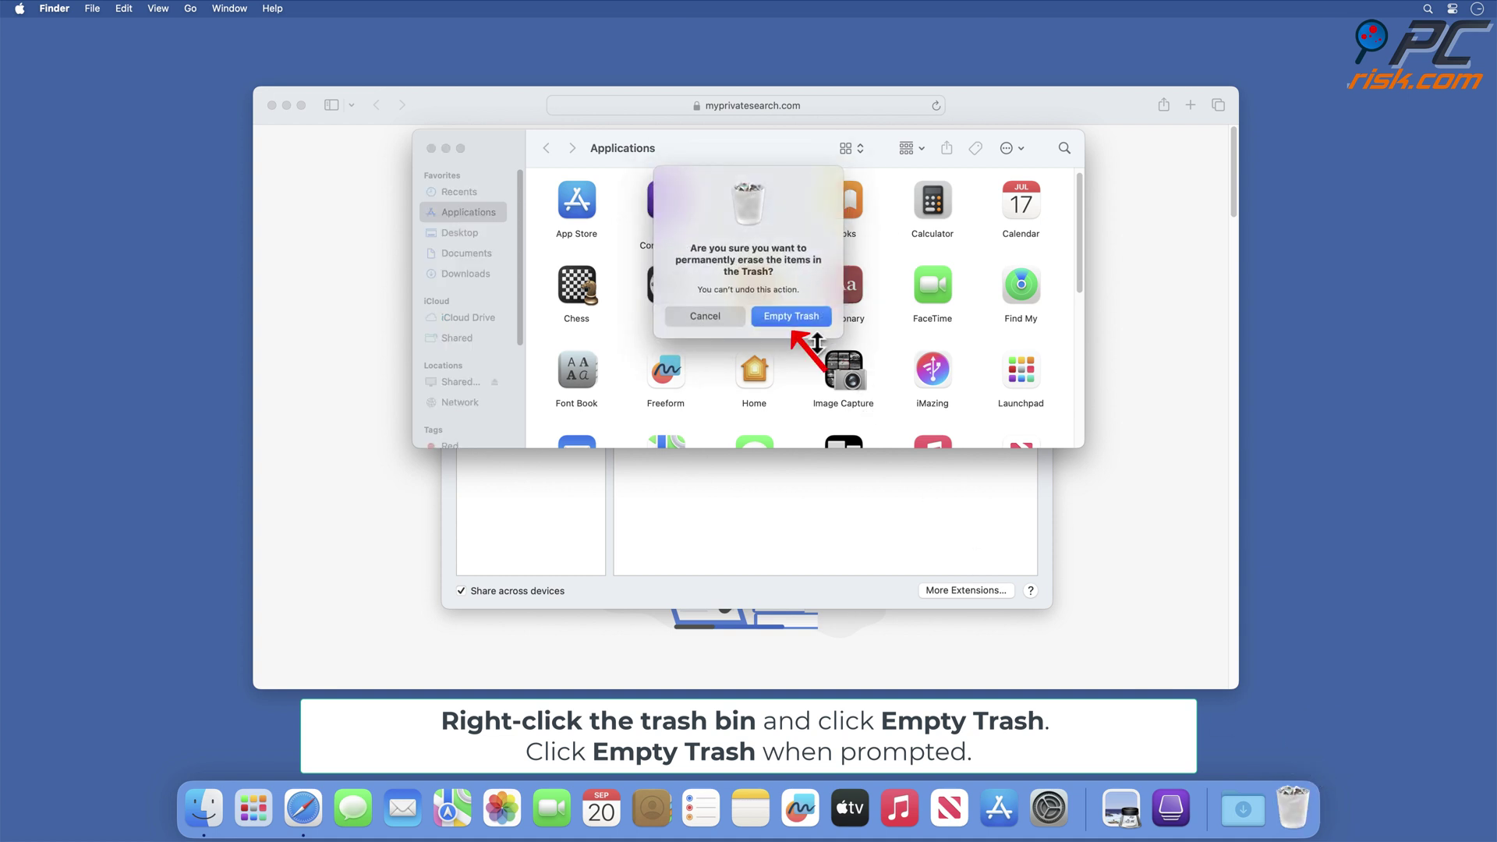
pyautogui.click(792, 316)
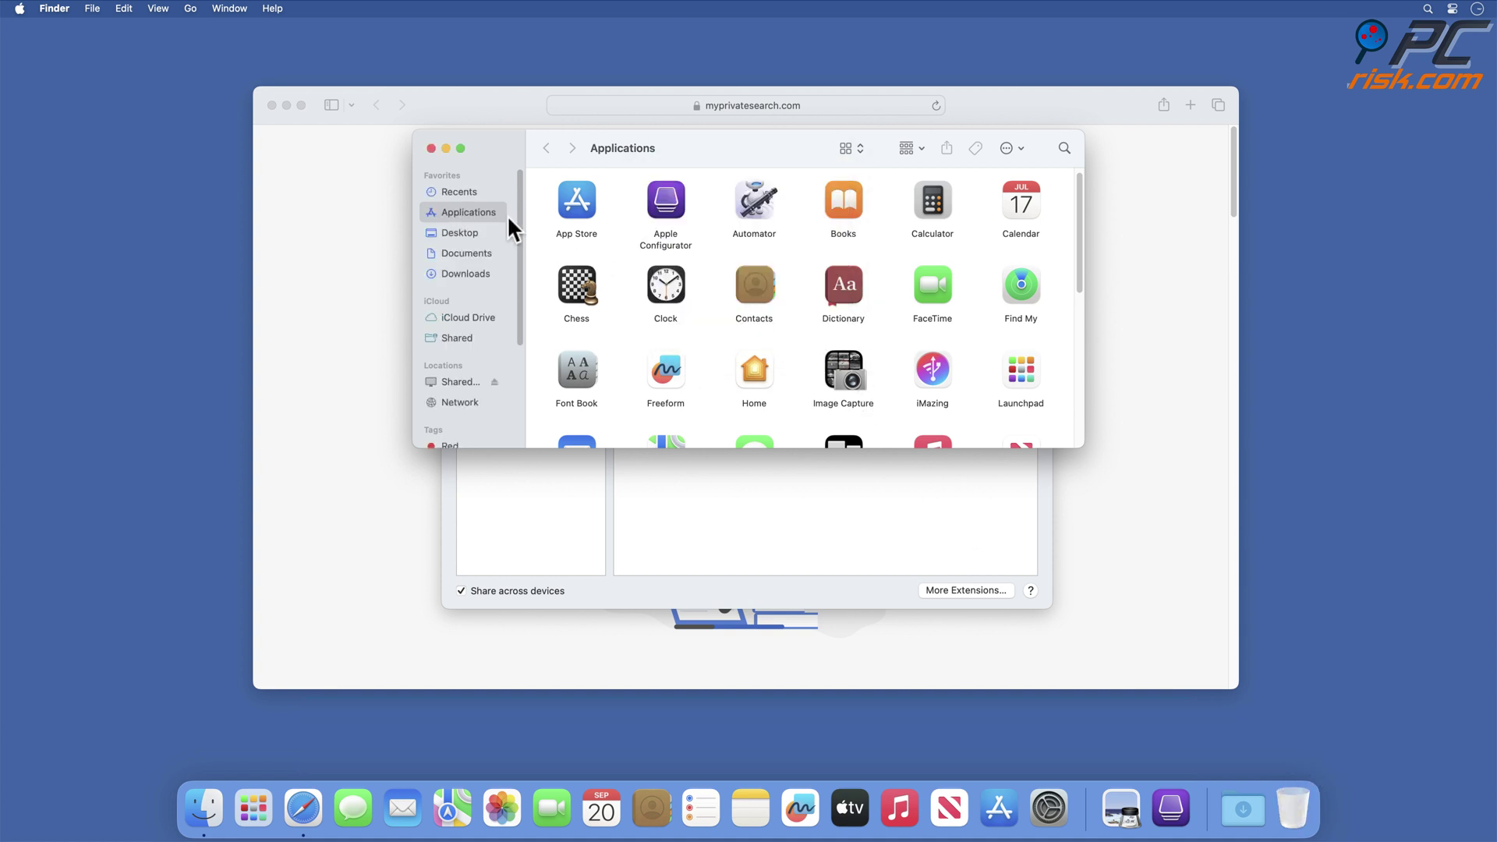
pyautogui.click(430, 148)
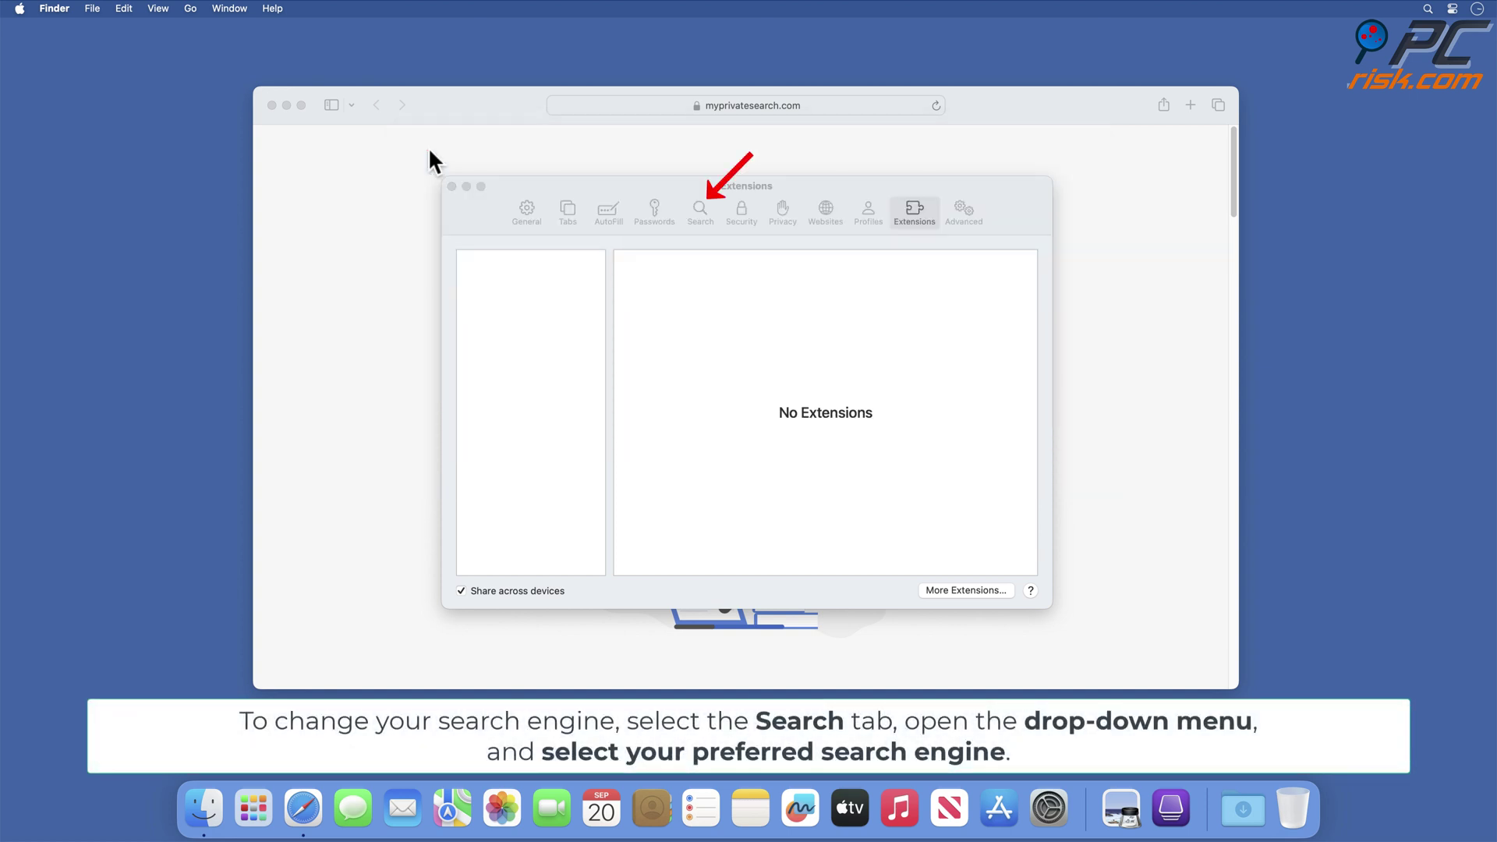
# Choose DuckDuckGo as Safari's search engine.
pyautogui.click(703, 227)
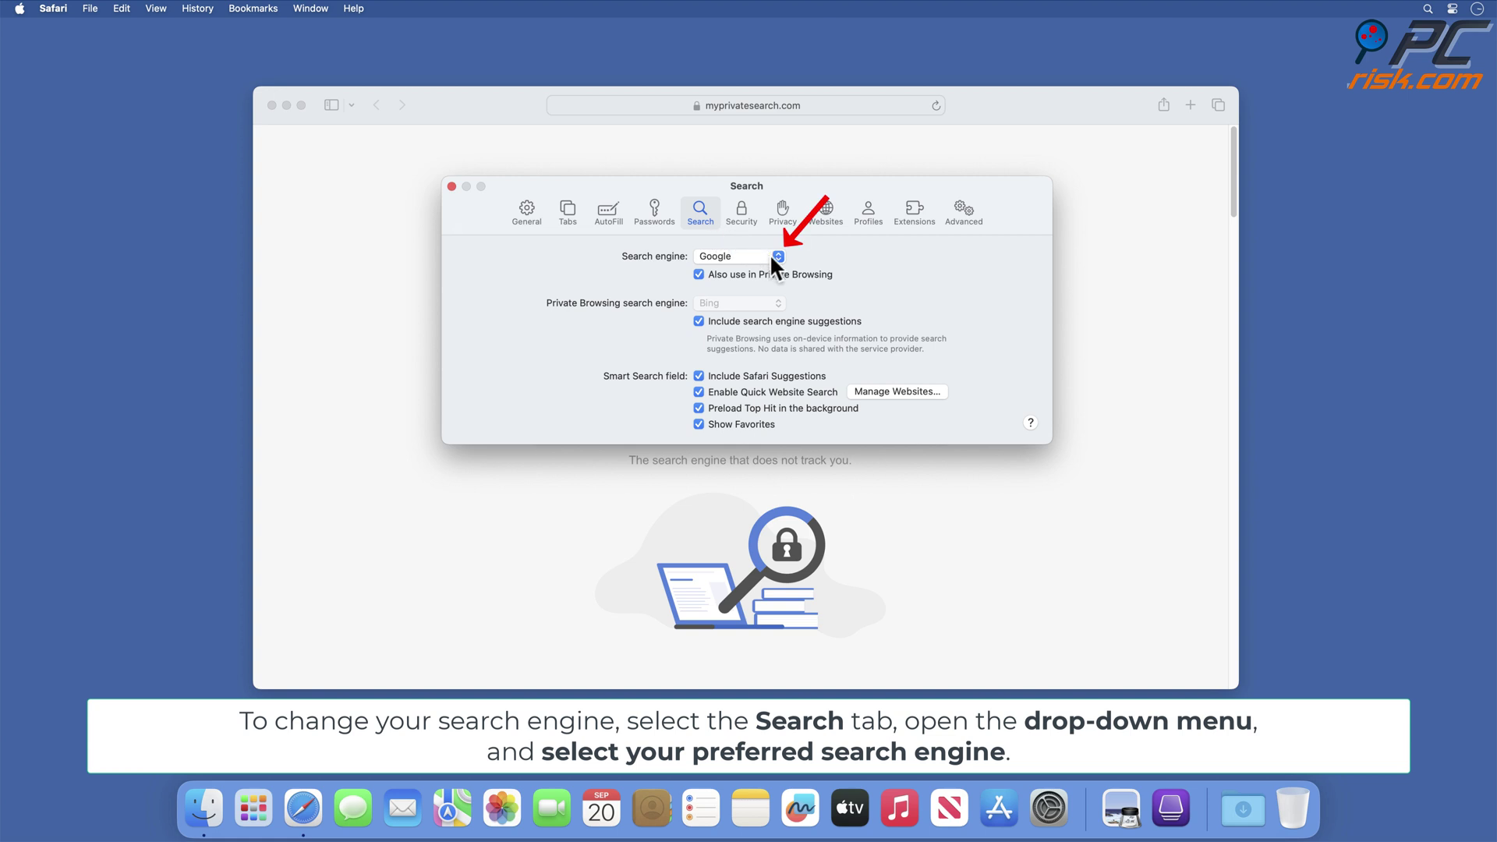
pyautogui.click(773, 258)
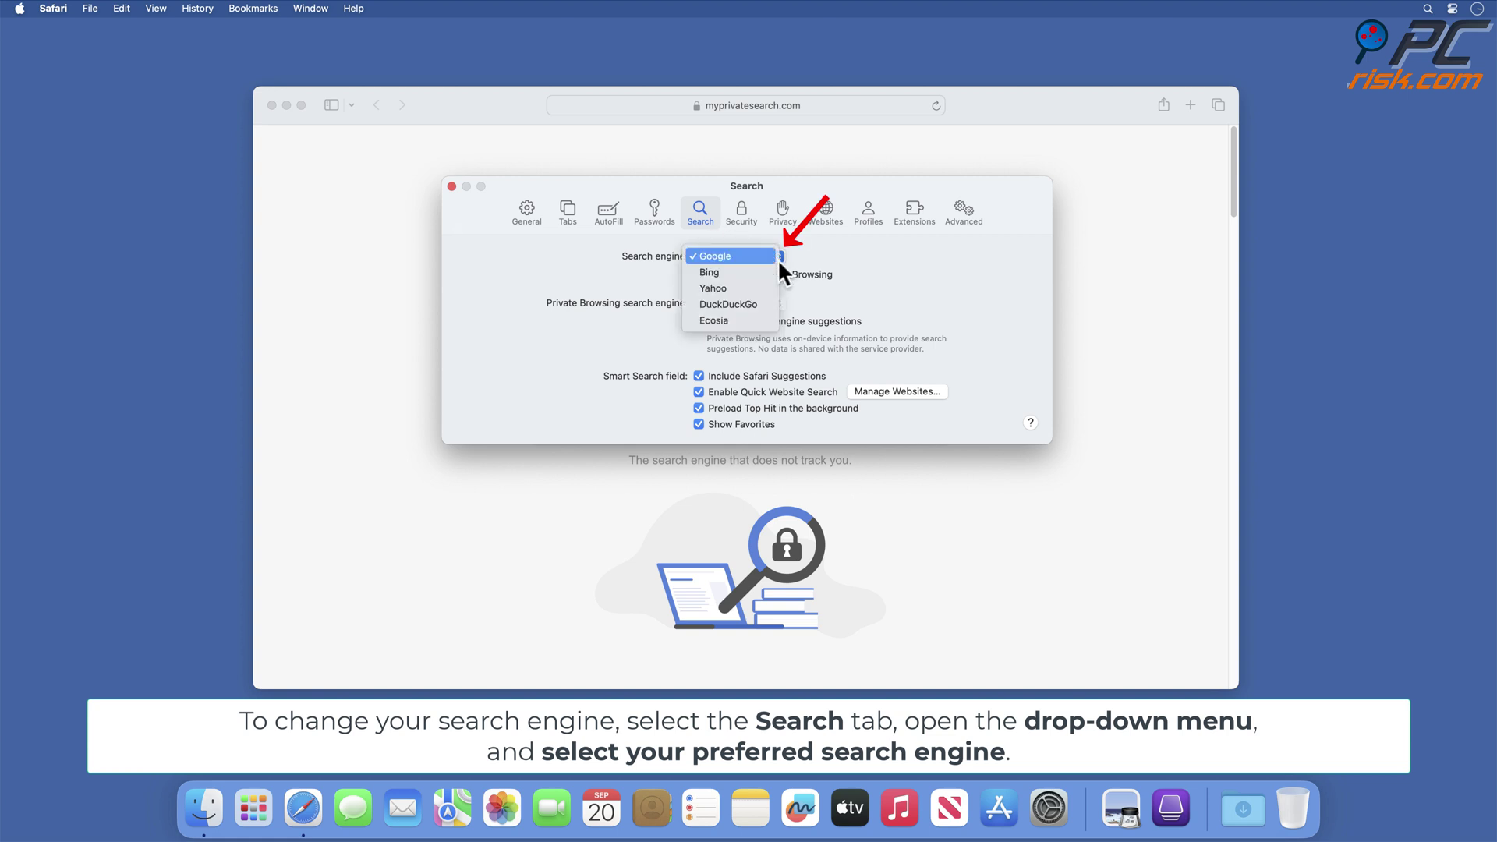
pyautogui.click(729, 306)
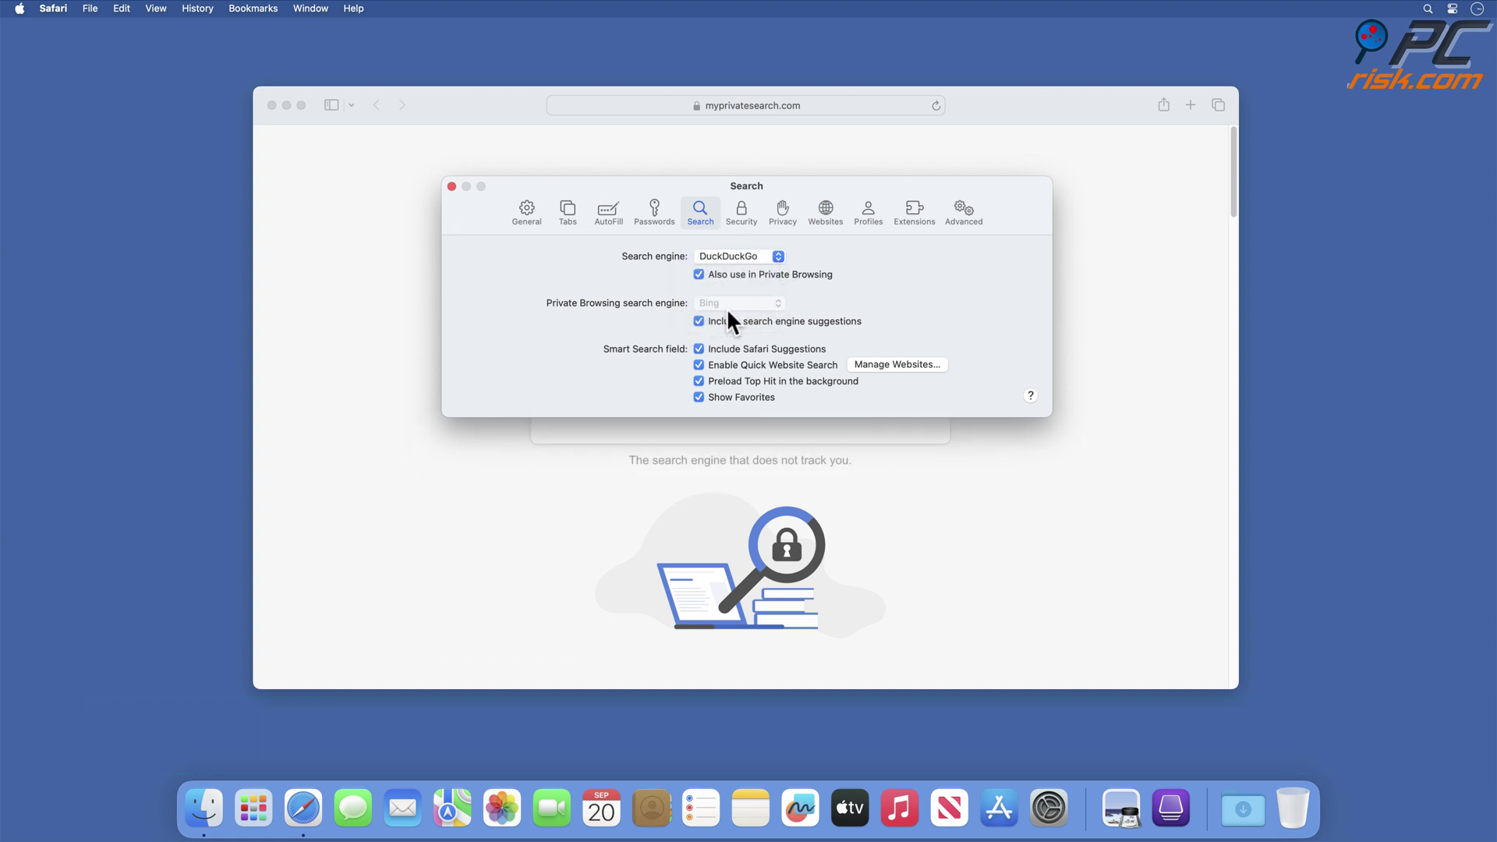
pyautogui.click(526, 226)
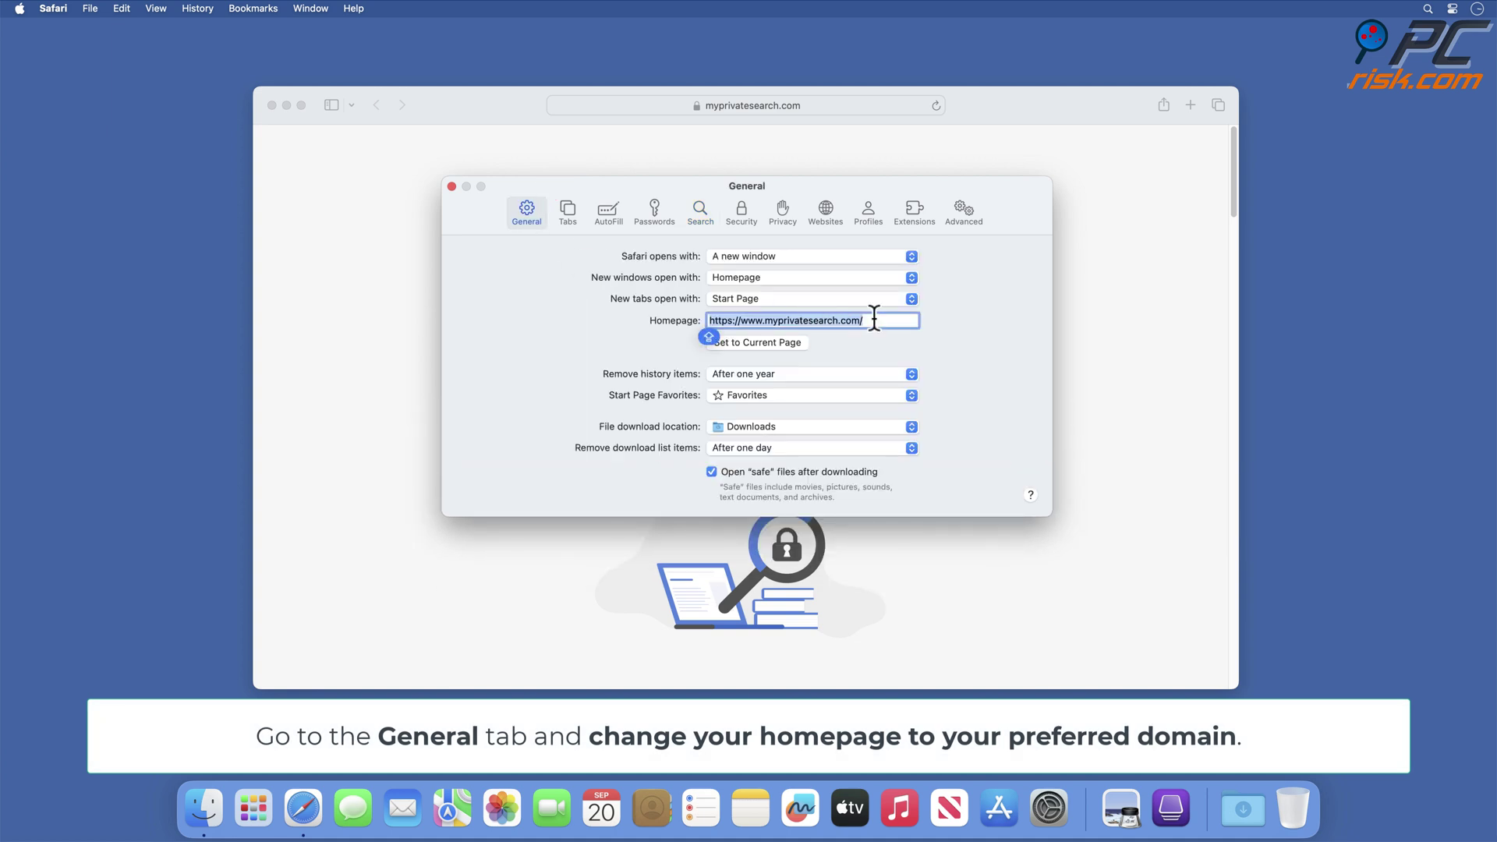
pyautogui.press('BackSpace')
pyautogui.write('www.google.com')
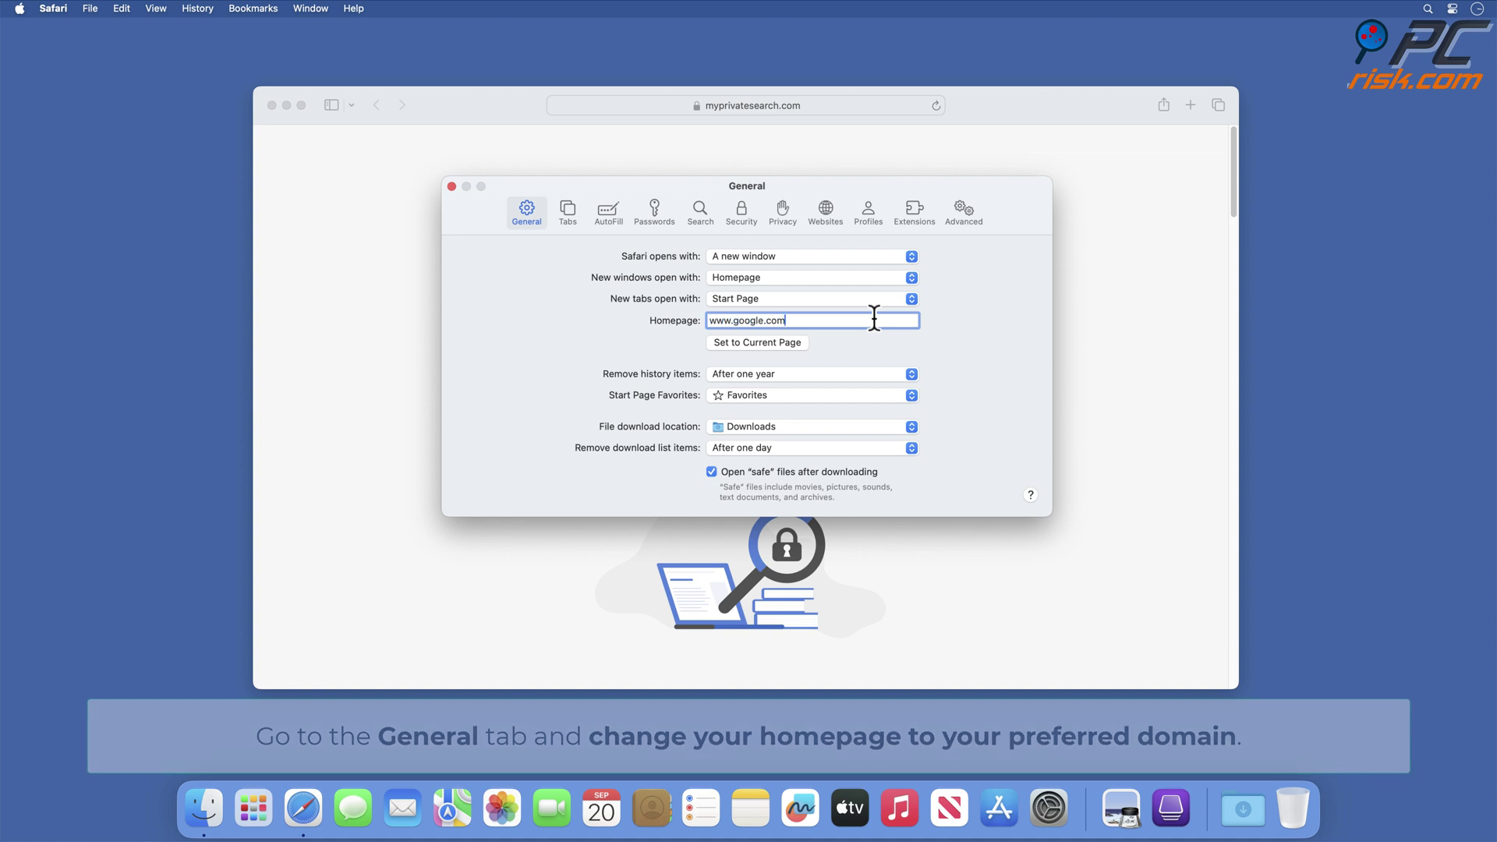
pyautogui.click(451, 187)
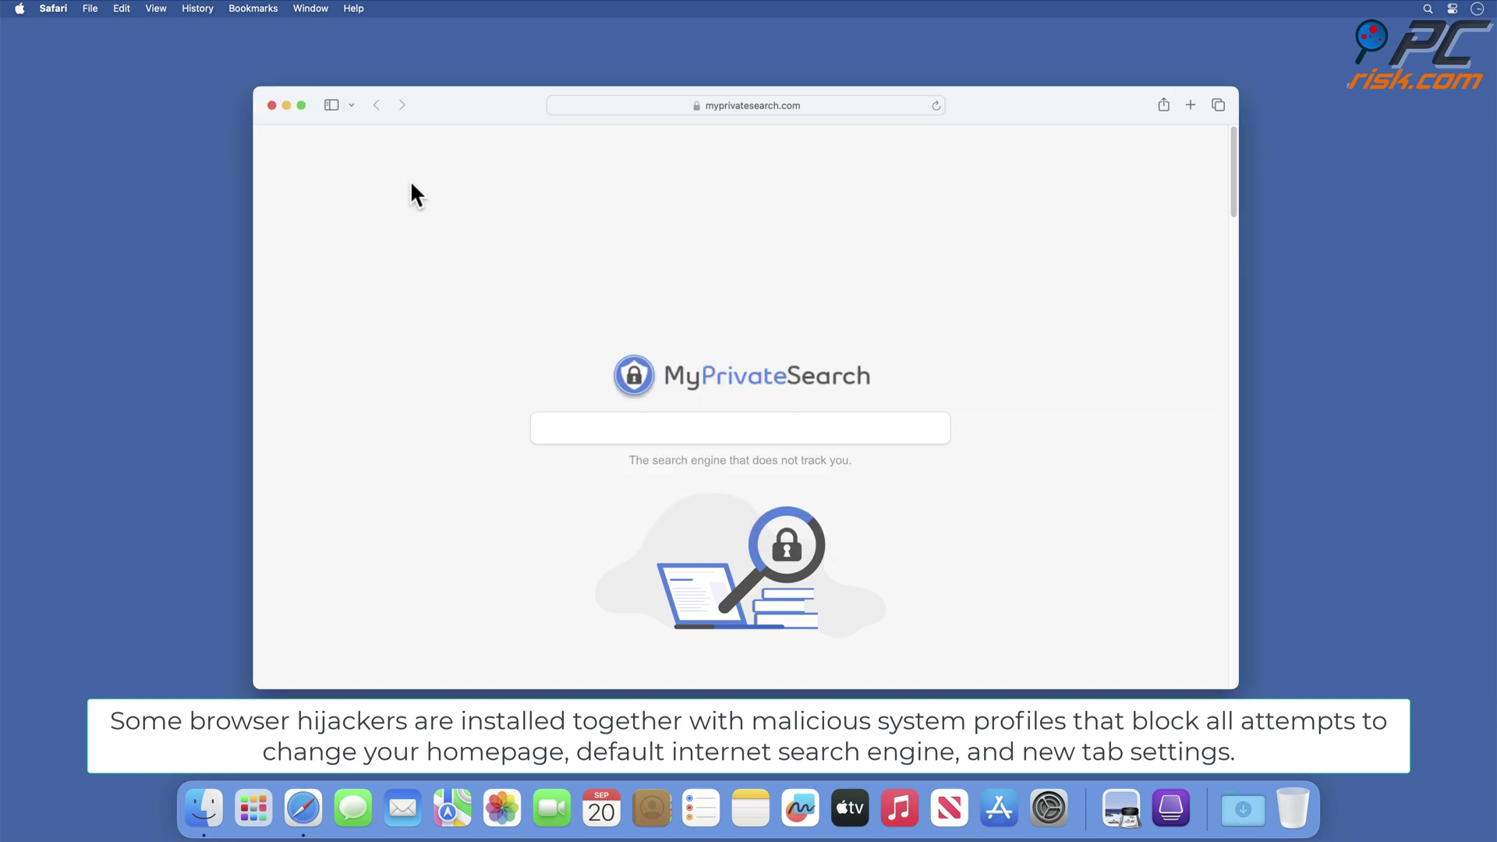
# Close Safari and open Privacy & Security in System Settings.
pyautogui.click(271, 106)
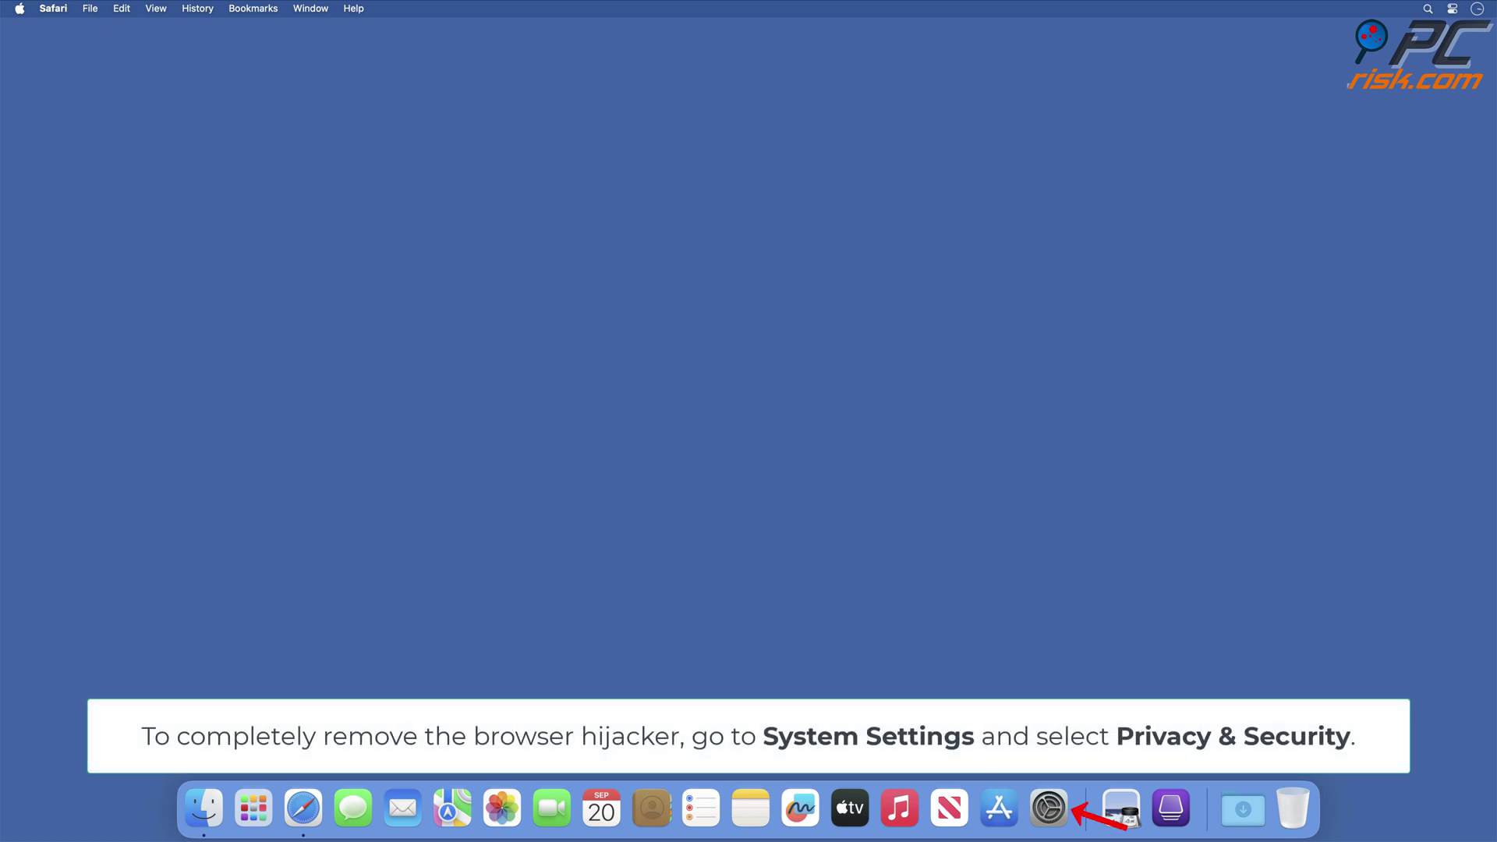
pyautogui.click(1051, 807)
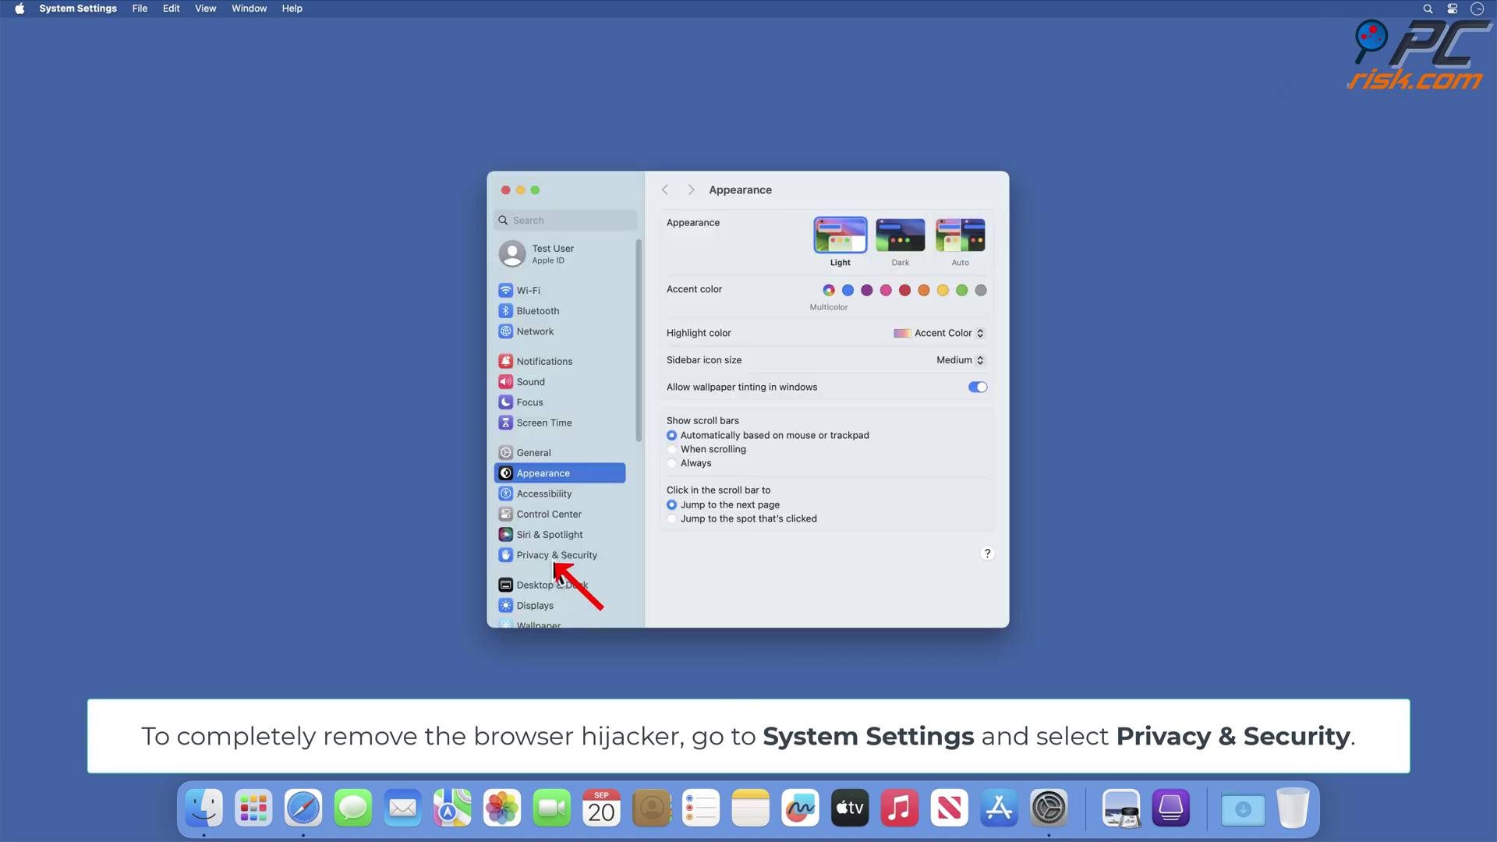
pyautogui.click(554, 557)
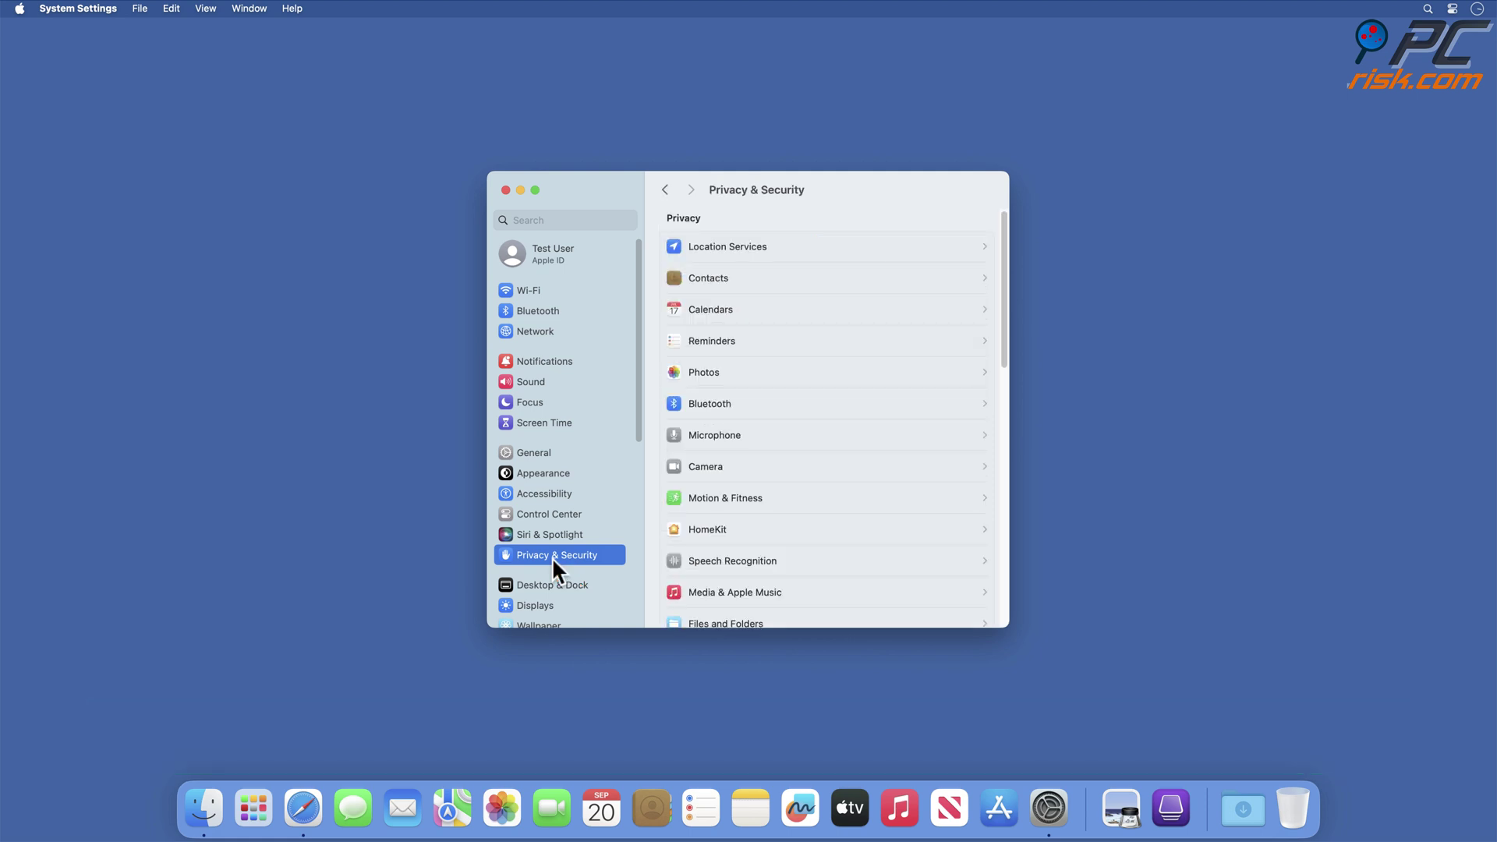
pyautogui.scroll(-10, 859, 428)
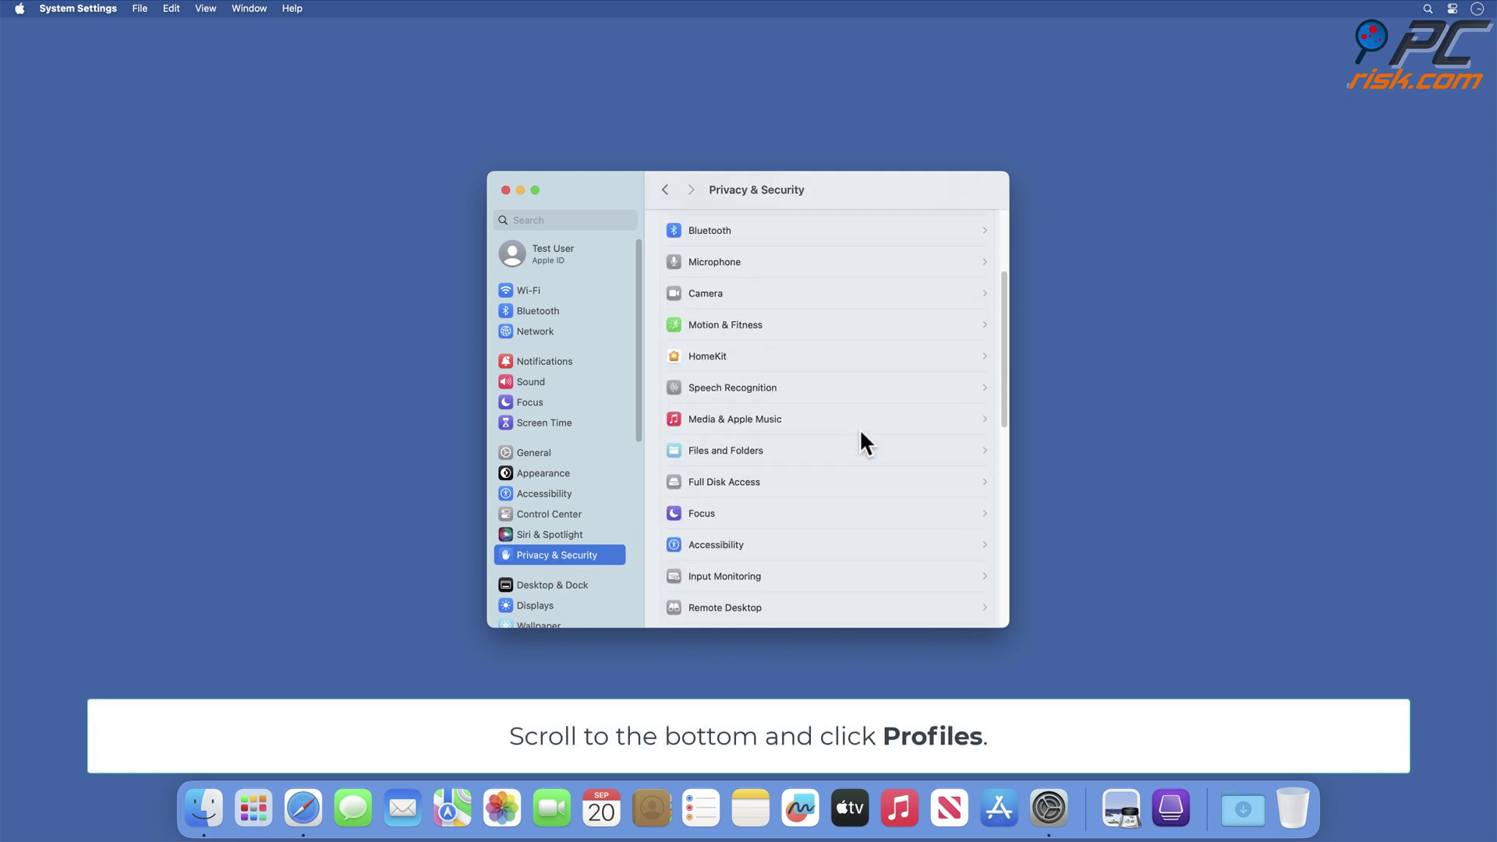
pyautogui.scroll(-5, 859, 428)
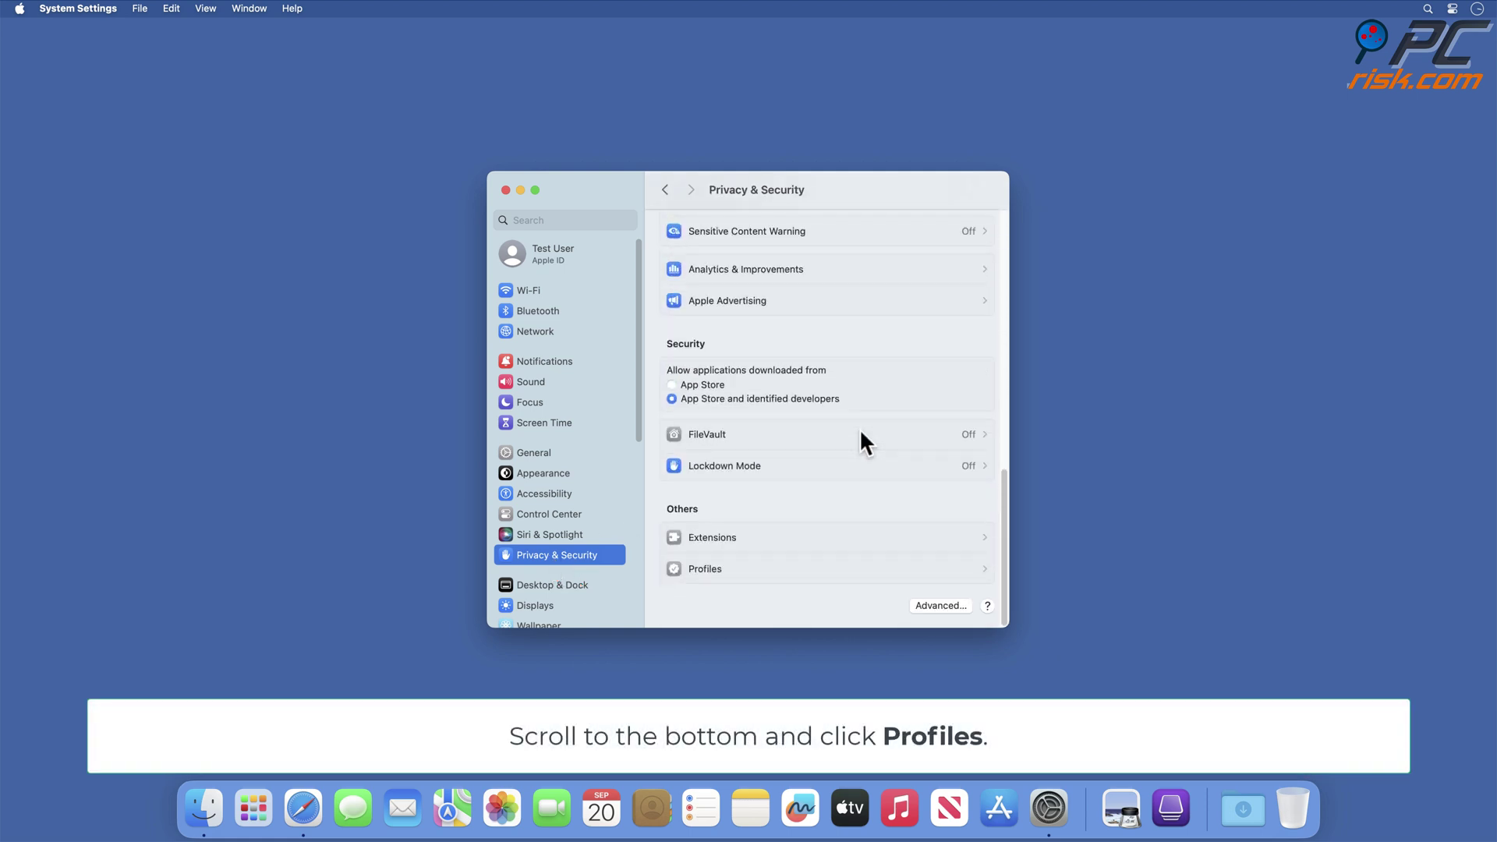
# Remove the Hijacker profile under Profiles and close System Settings.
pyautogui.click(704, 573)
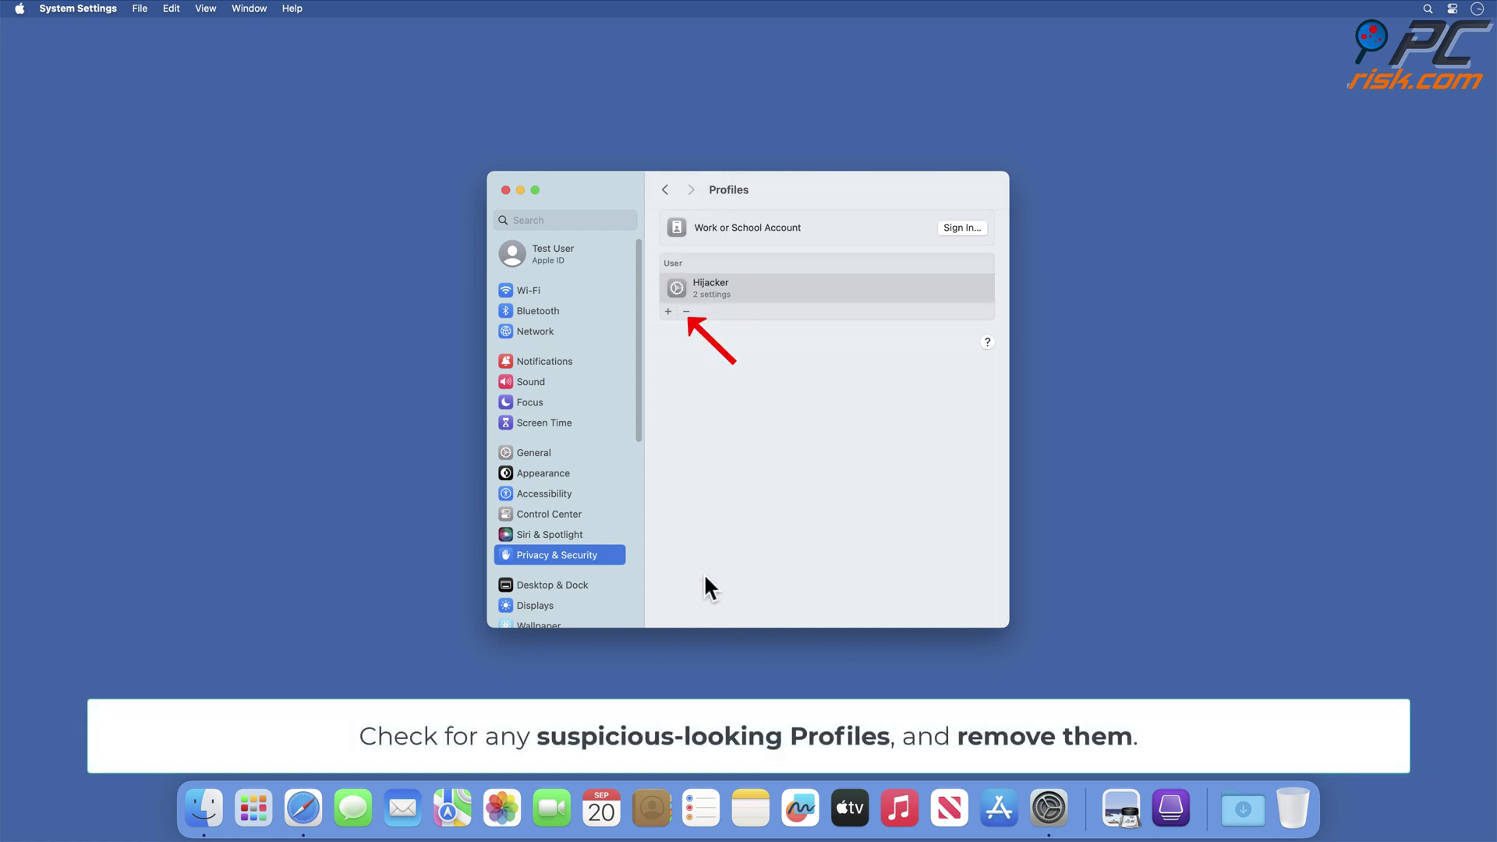
pyautogui.click(686, 311)
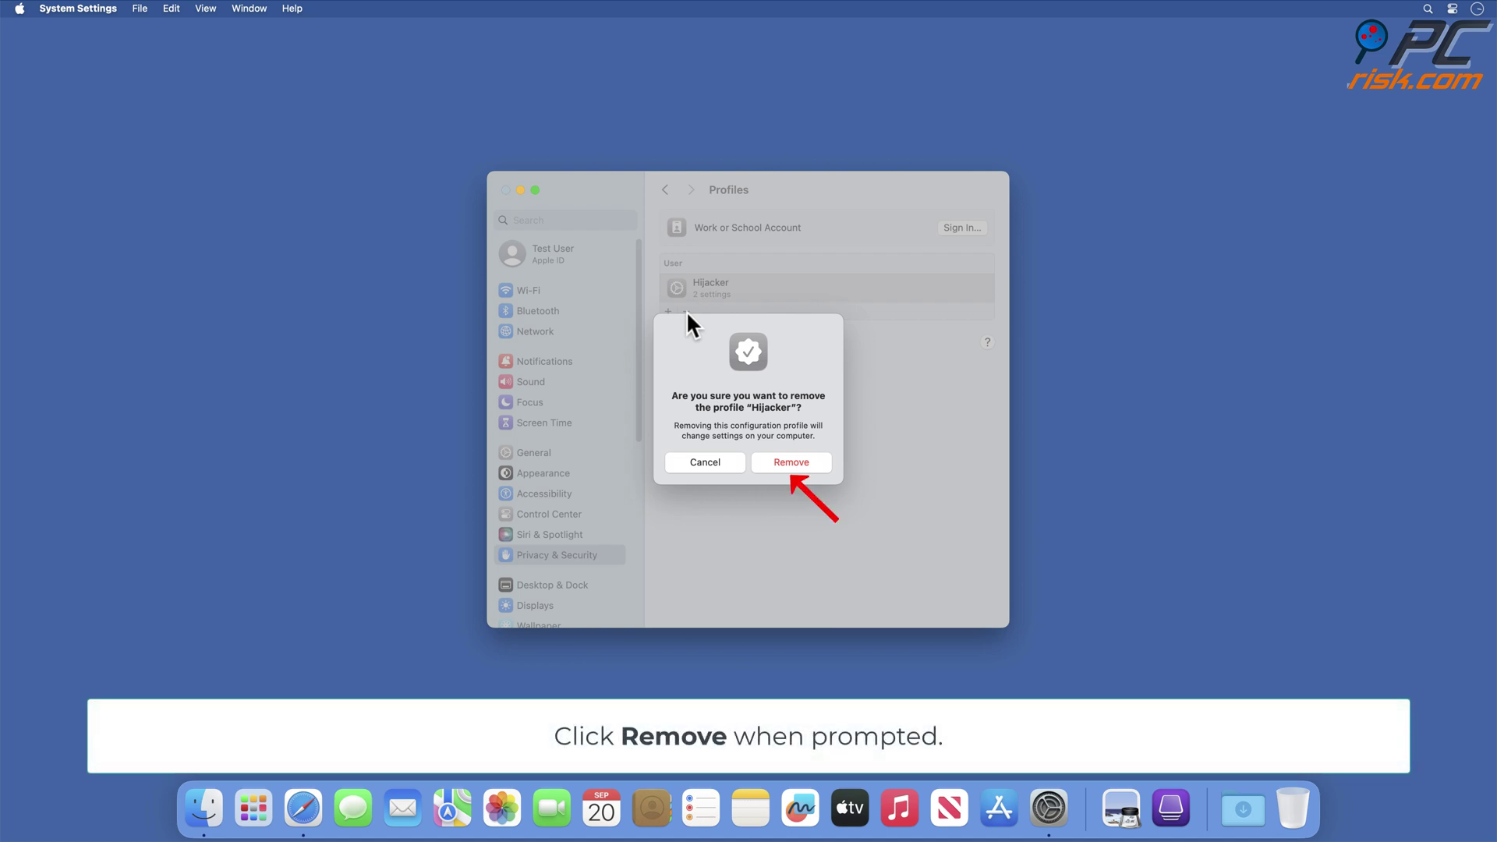
pyautogui.click(788, 468)
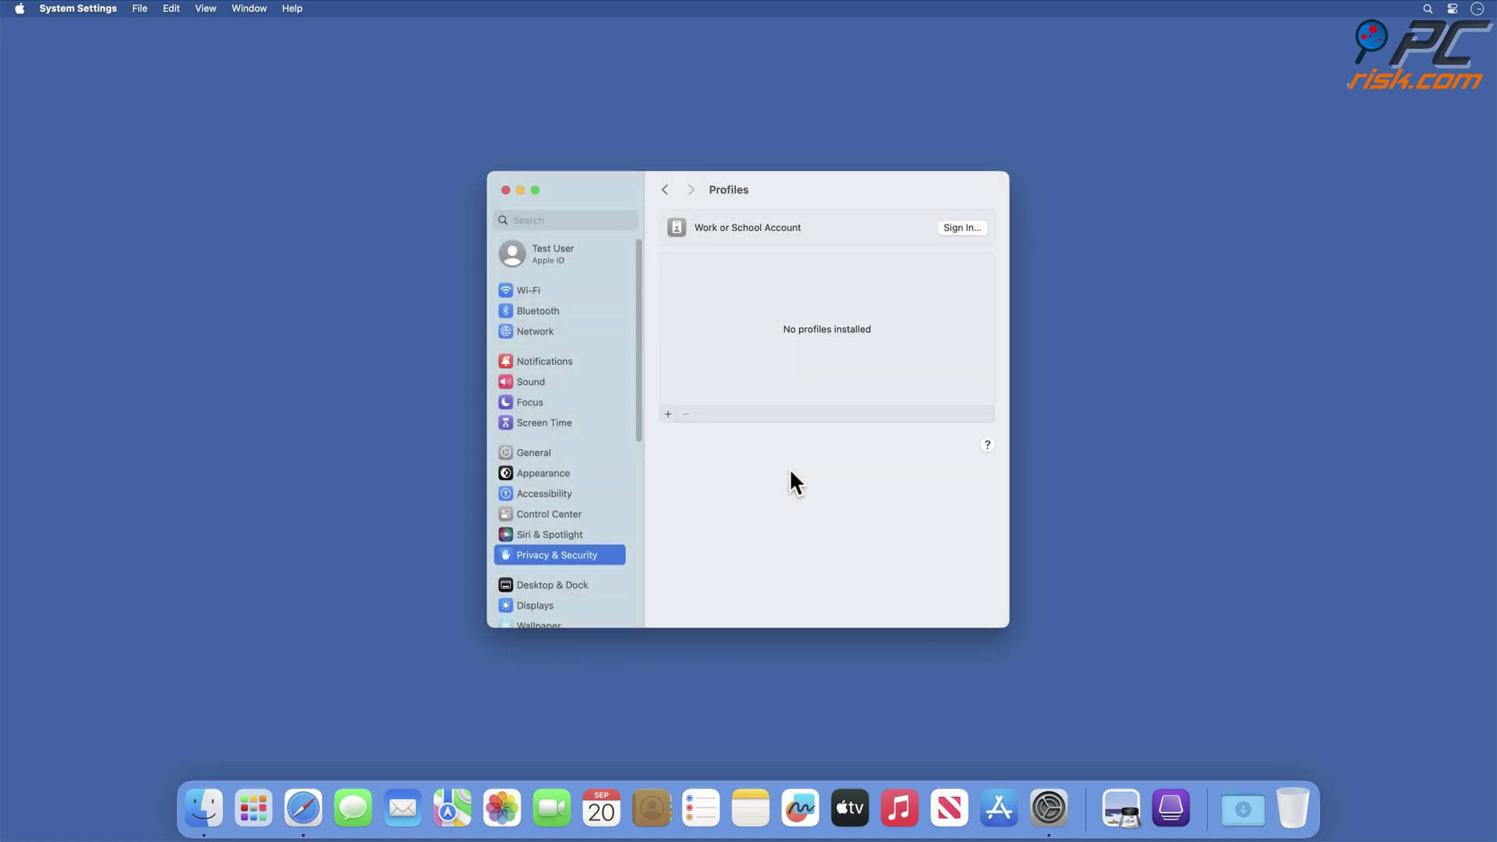
pyautogui.click(505, 189)
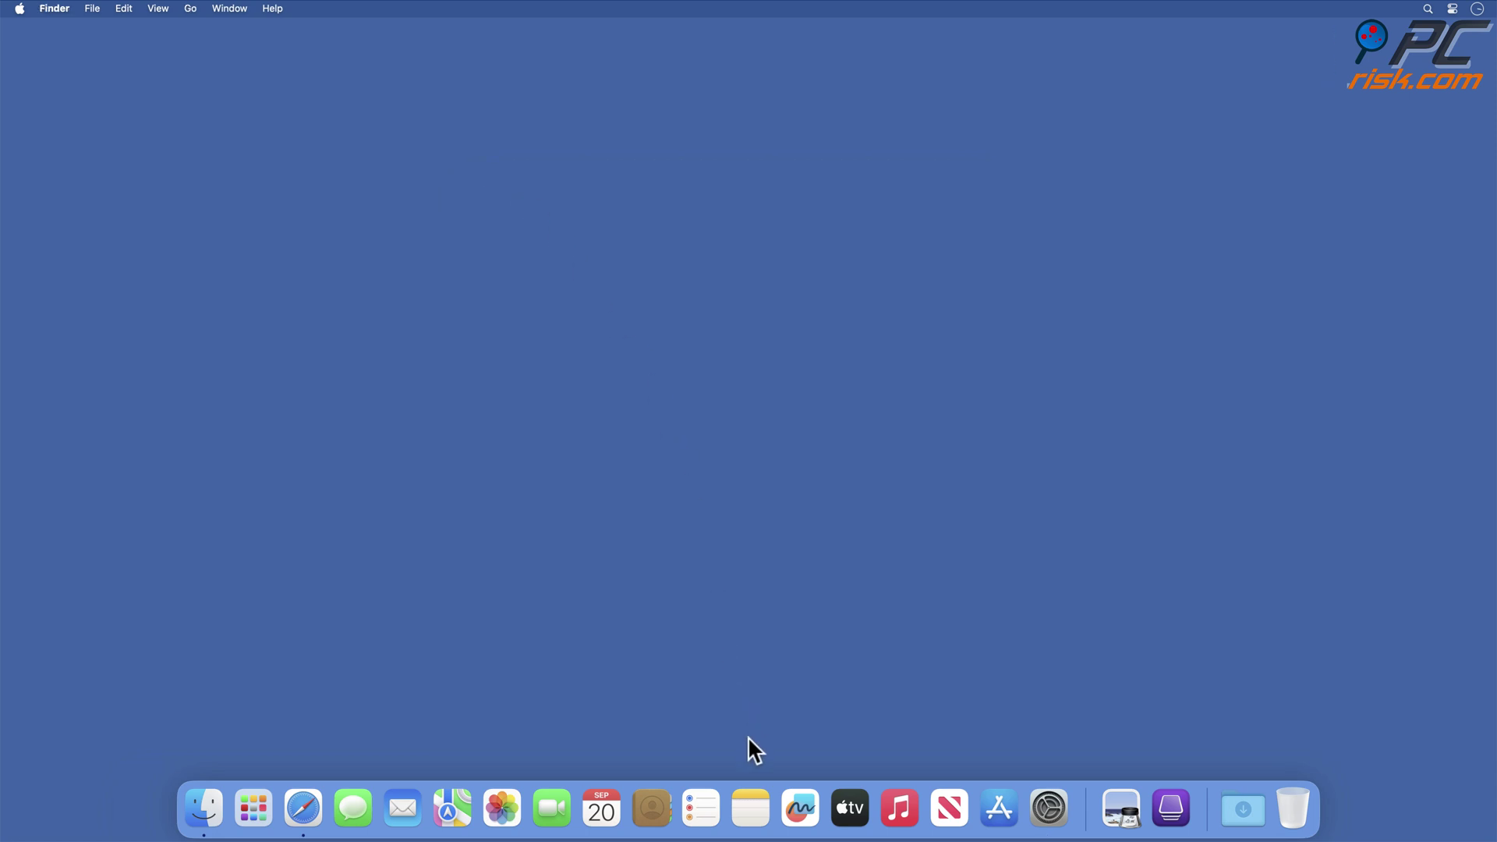